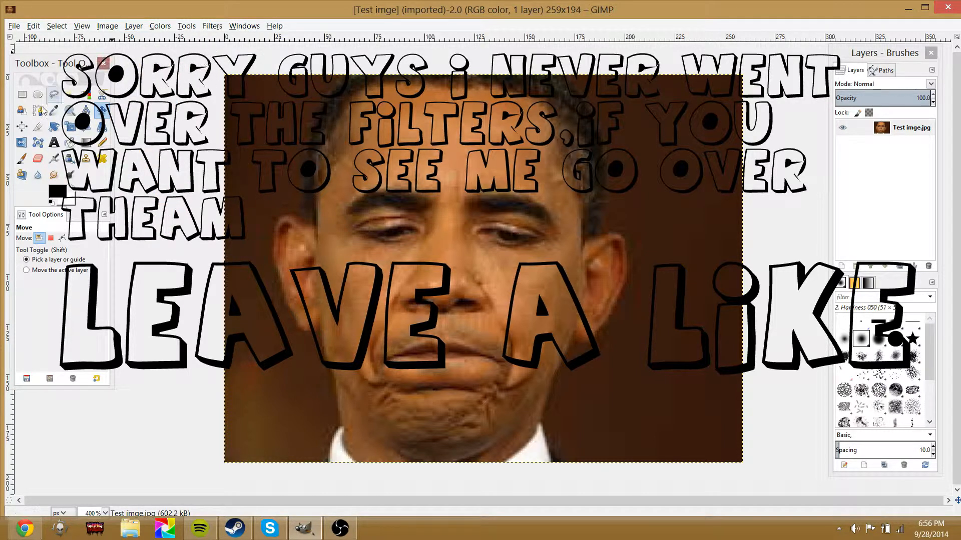
Try deleting a rectangular selection at the image's top-left corner
click(22, 110)
click(23, 100)
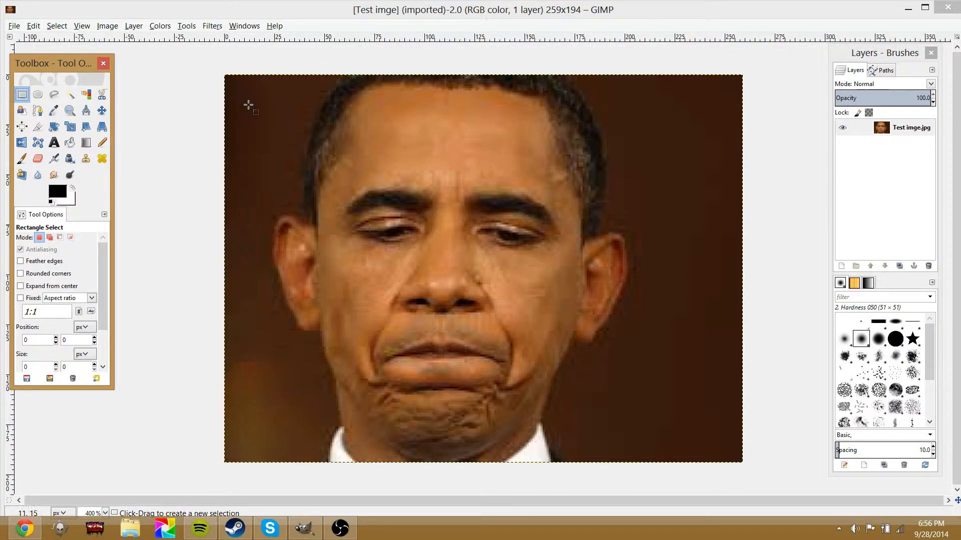
drag(212, 65, 294, 164)
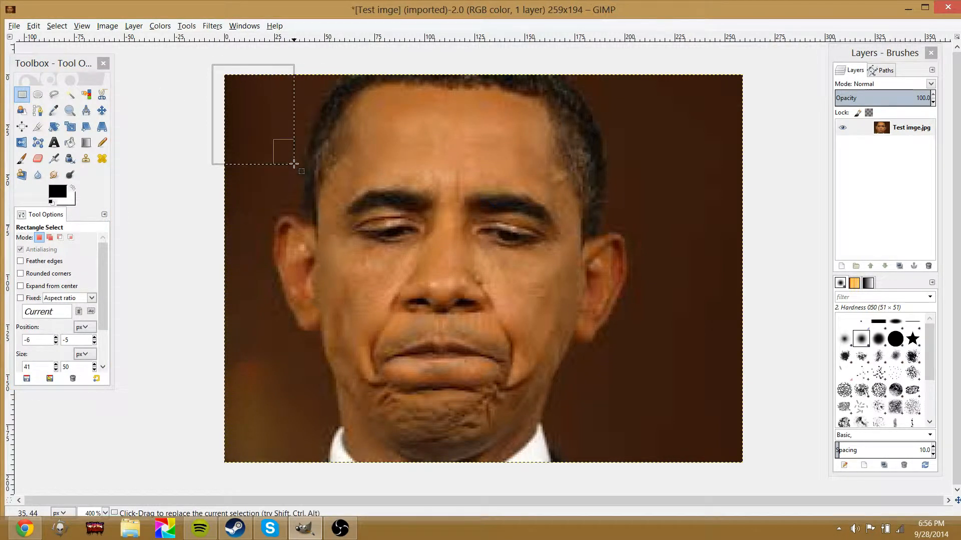
key(Delete)
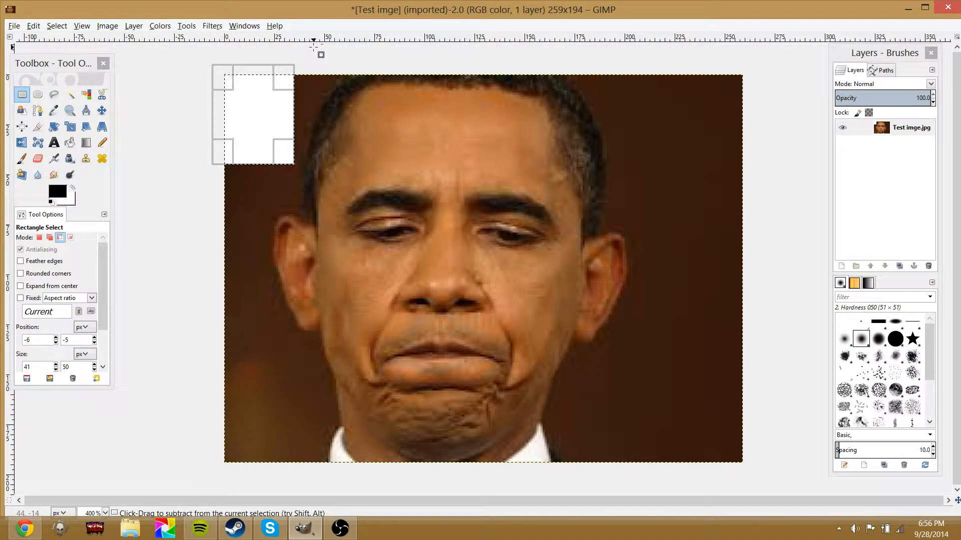
key(ctrl+z)
Draw a freehand teardrop-shaped selection on the forehead and try filling it with the background colour
click(55, 95)
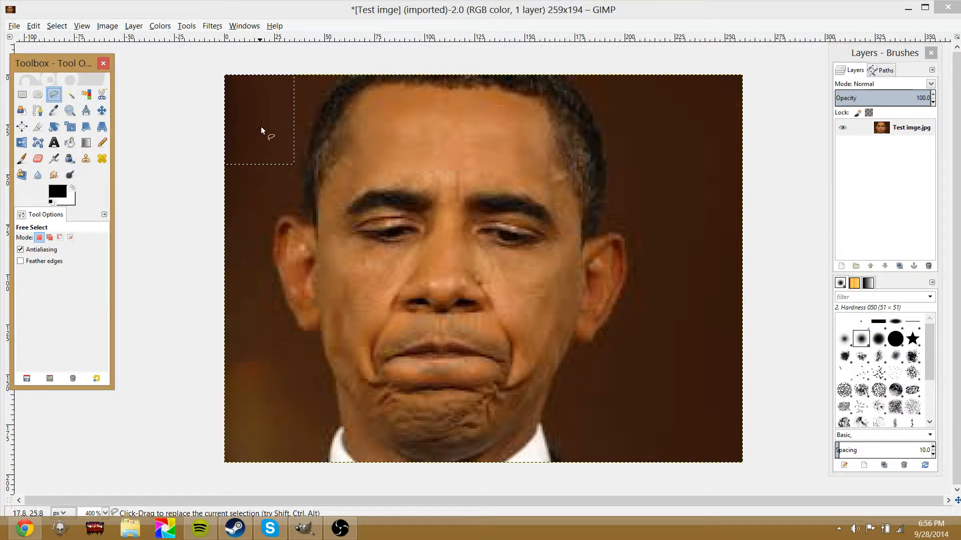
drag(365, 129, 370, 128)
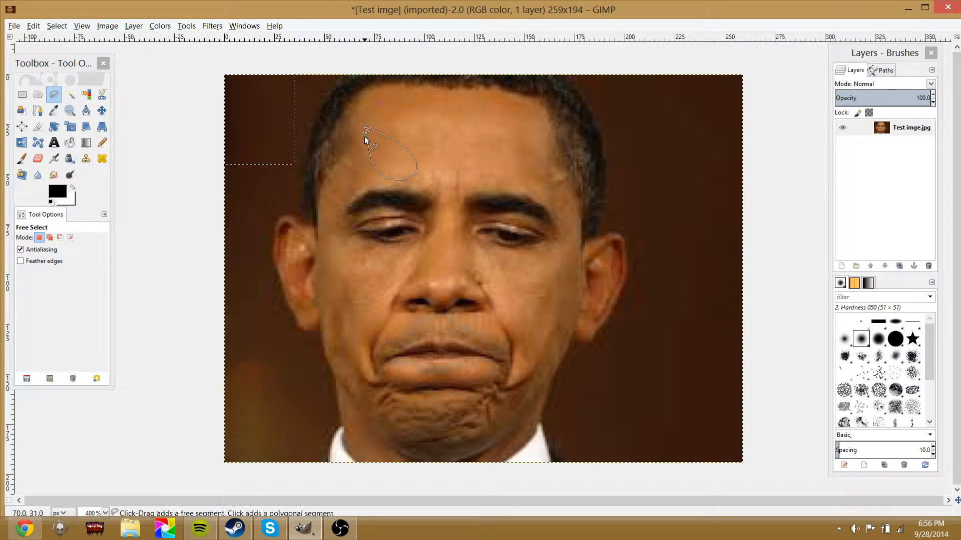
click(365, 132)
key(Return)
key(ctrl+period)
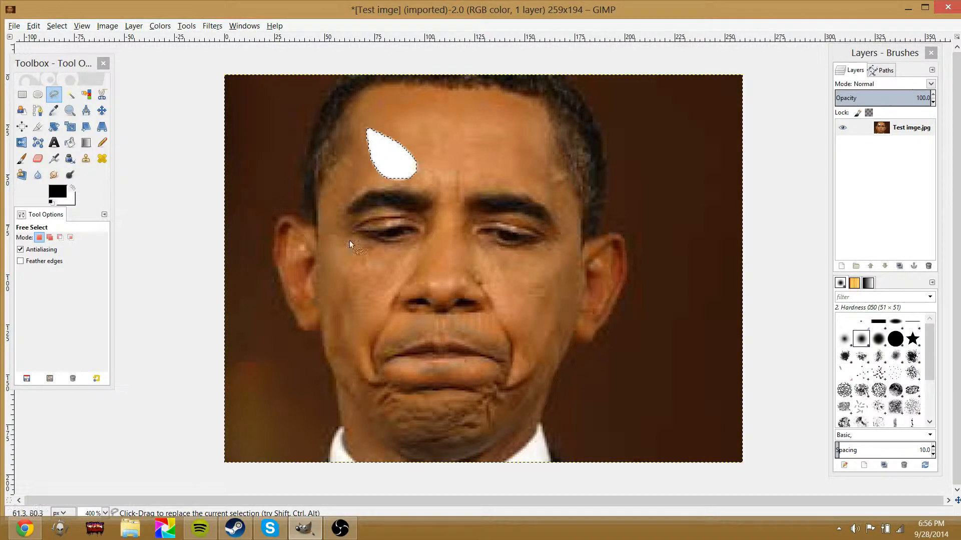
key(ctrl+z)
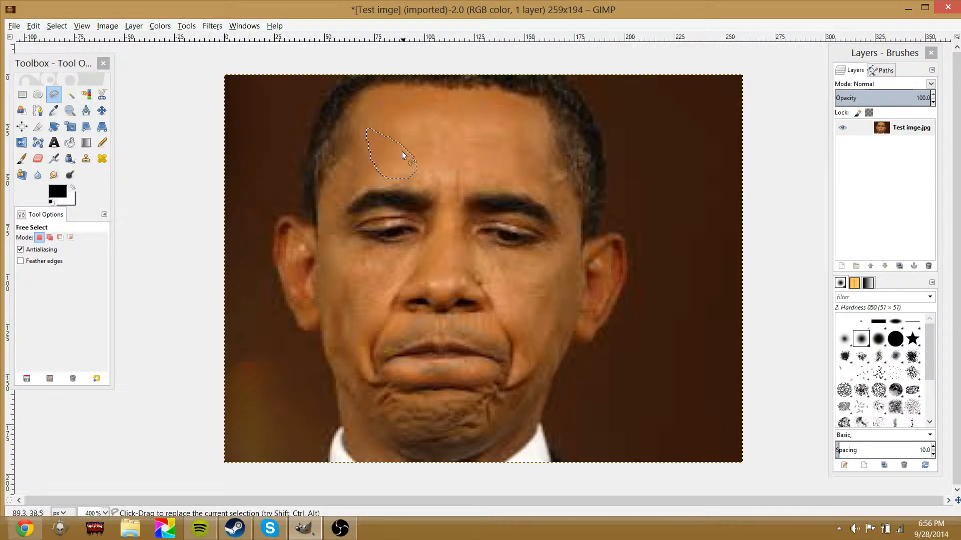
Try painting black inside the forehead selection with the Pencil tool
click(102, 142)
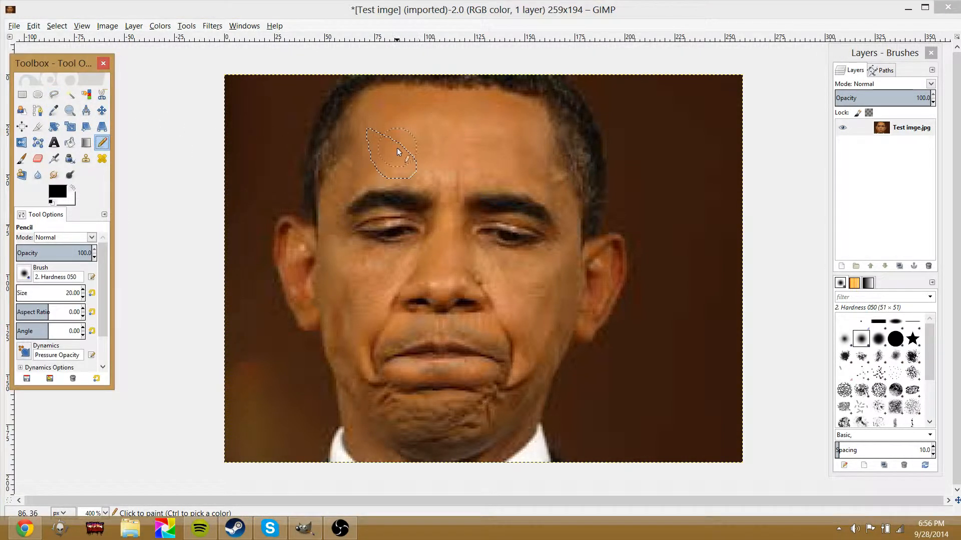
drag(397, 148, 463, 164)
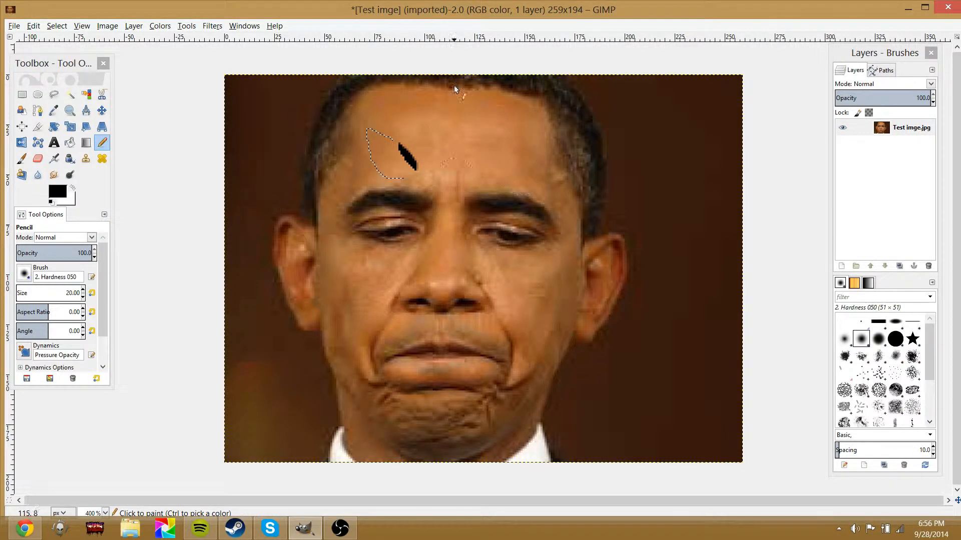
drag(370, 275, 387, 152)
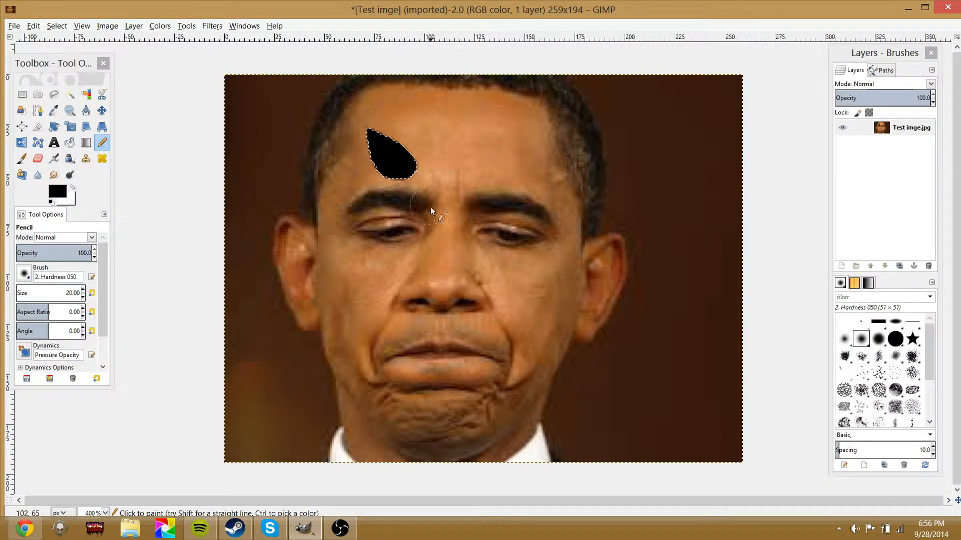
key(ctrl+z)
key(ctrl+z)
key(ctrl+z)
key(ctrl+z)
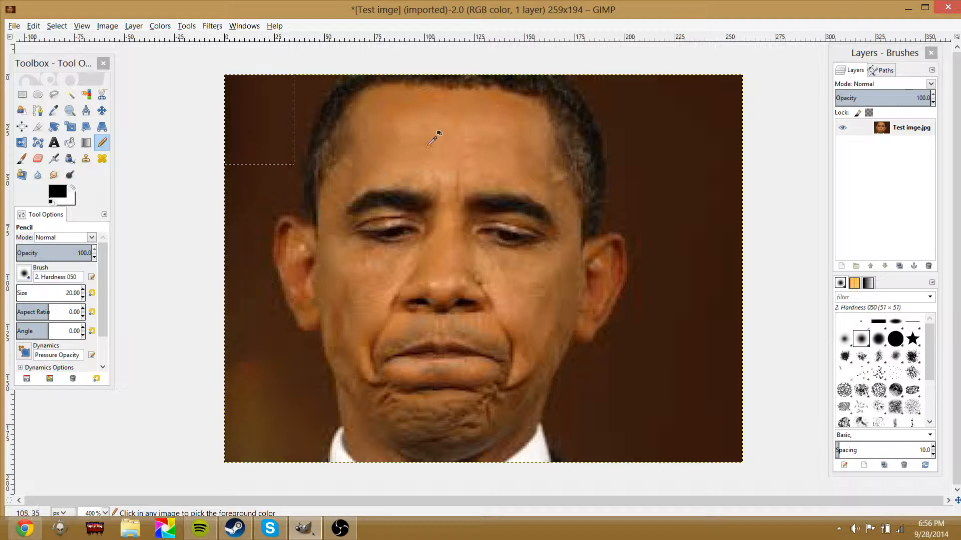
Select the entire image with a rectangular selection
click(22, 94)
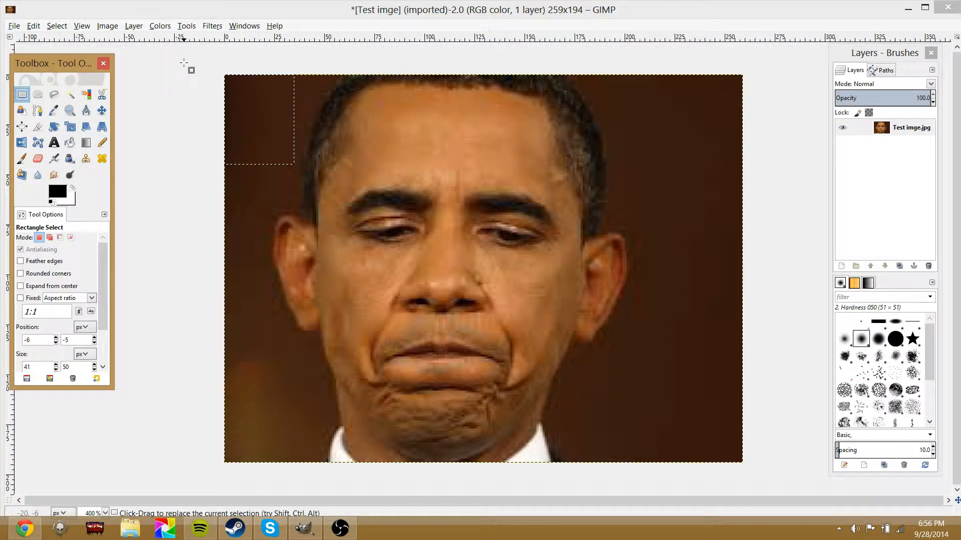
drag(192, 61, 776, 484)
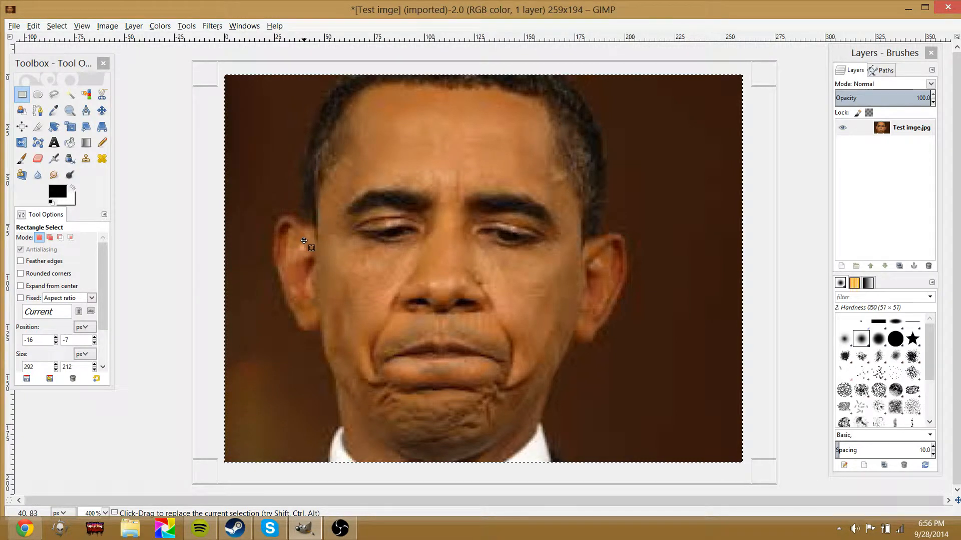
click(102, 111)
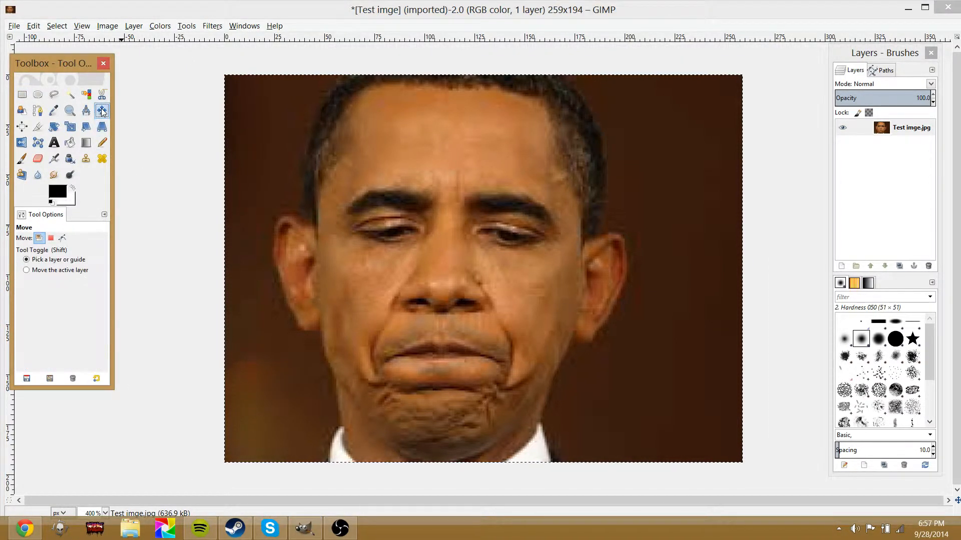
Try an elliptical selection spanning the brow and eyes
click(55, 94)
click(37, 94)
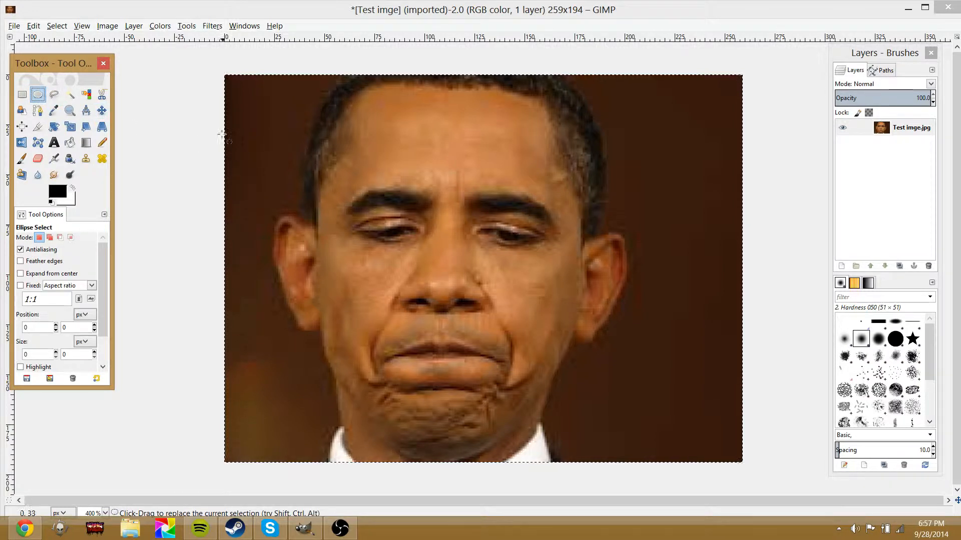
drag(246, 109, 773, 296)
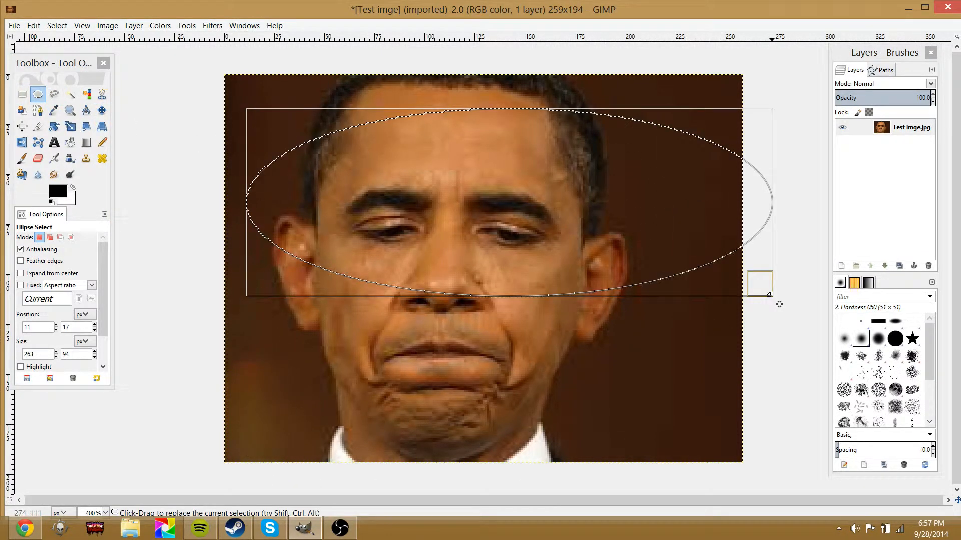
key(ctrl+z)
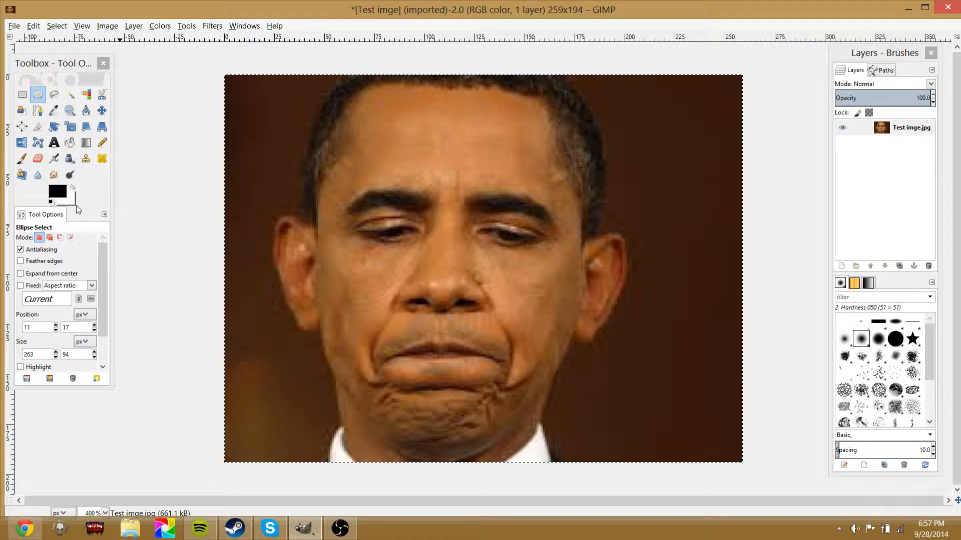
scroll(84, 261, down, 5)
scroll(80, 261, up, 3)
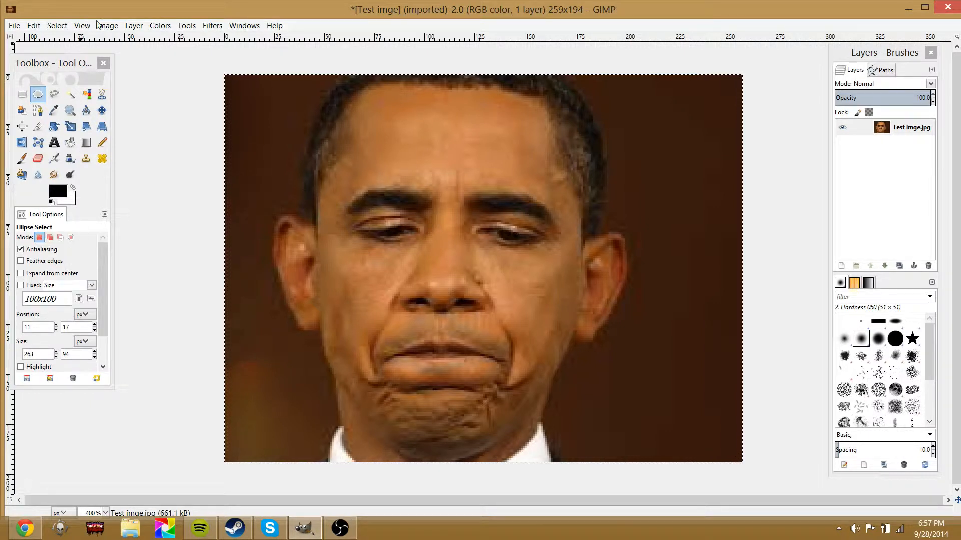
Try deleting a freehand selection of the background beside the head's upper left
click(54, 94)
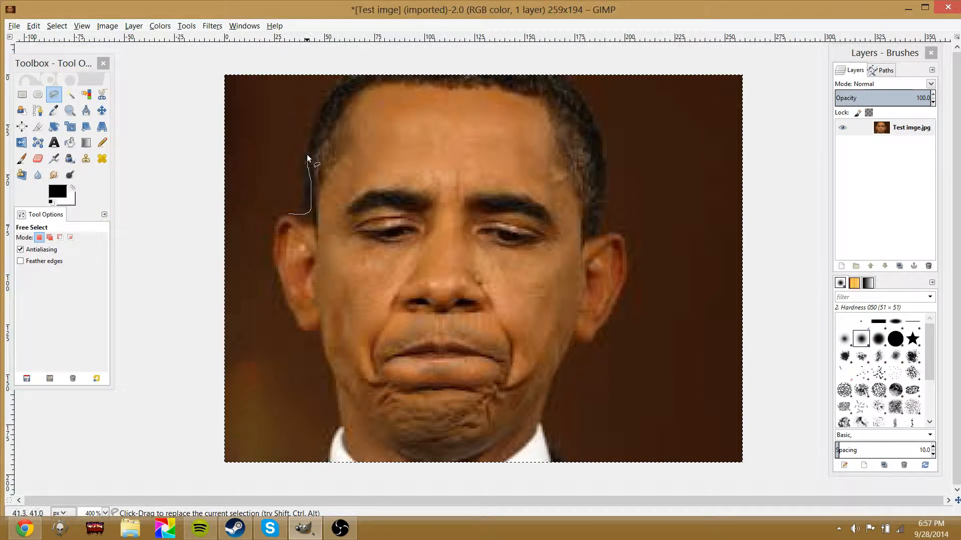
mouse_move(254, 64)
mouse_down()
mouse_move(139, 205)
mouse_move(287, 213)
mouse_up()
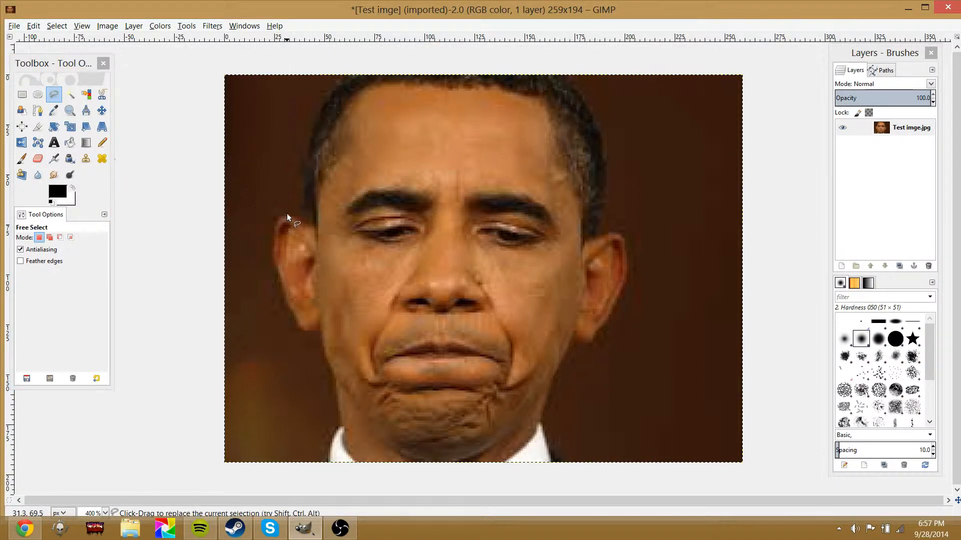
key(Delete)
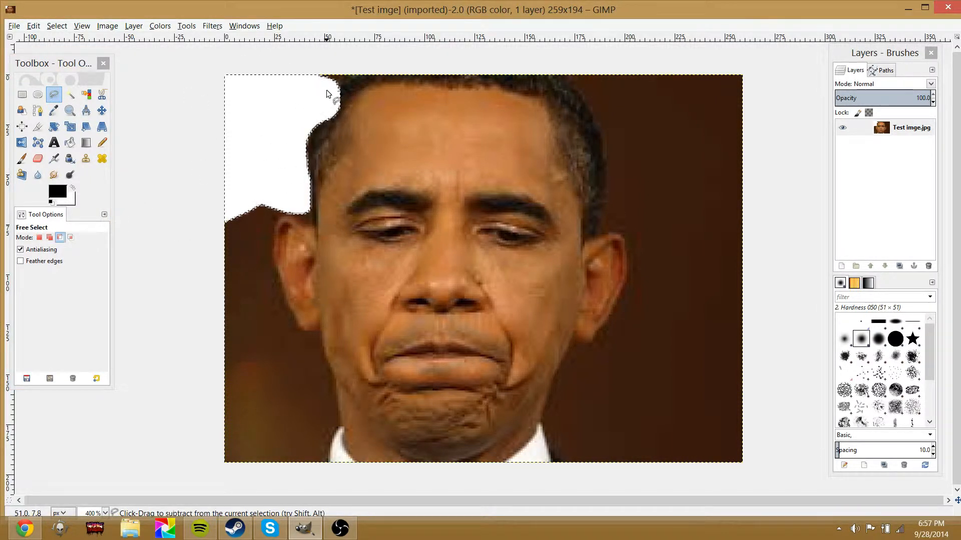
key(ctrl+z)
Reselect the whole image with a rectangle selection
click(22, 94)
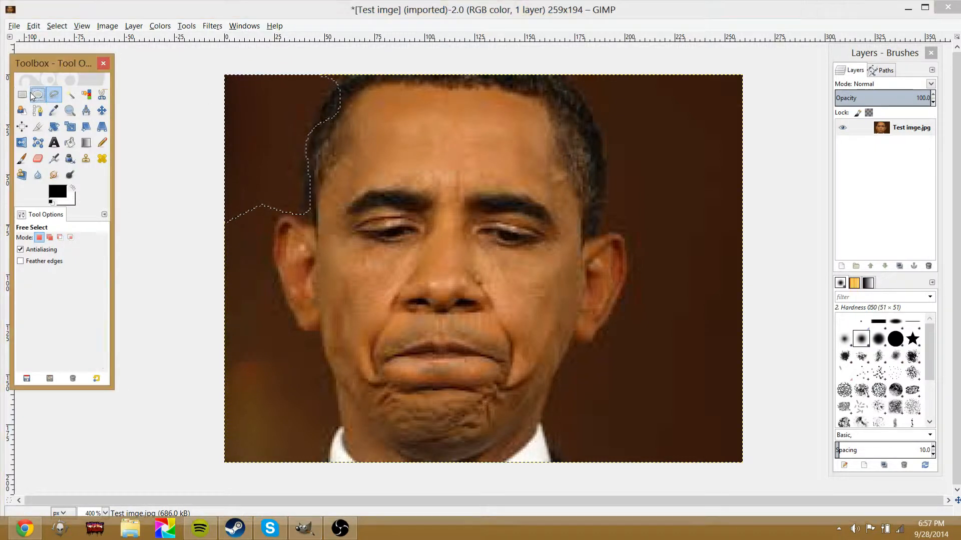
drag(208, 57, 837, 478)
click(102, 110)
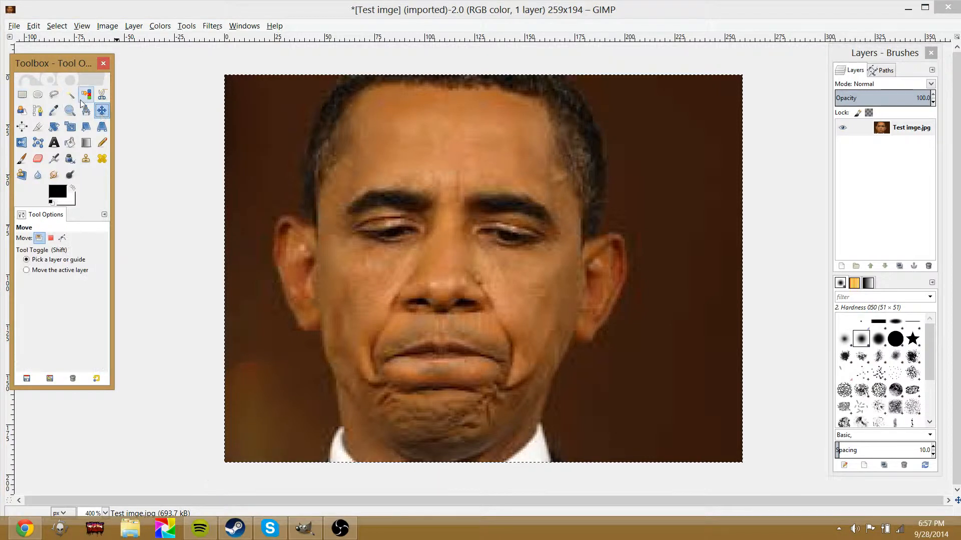
Try a fuzzy selection on the dark background left of the head
click(65, 98)
drag(245, 128, 120, 210)
drag(1, 169, 1, 170)
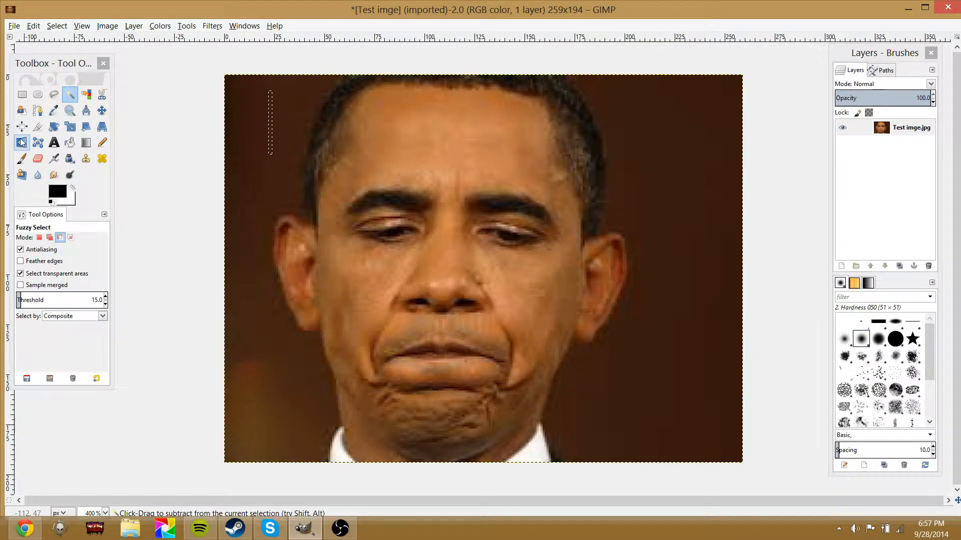
key(ctrl+z)
key(ctrl+z)
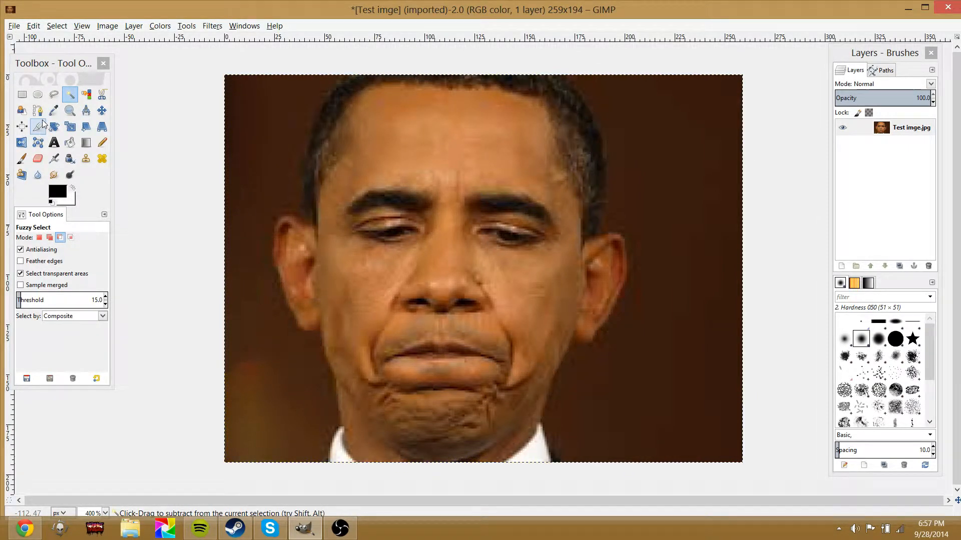
Try selecting the dark background colour with the Select by Color tool
click(86, 95)
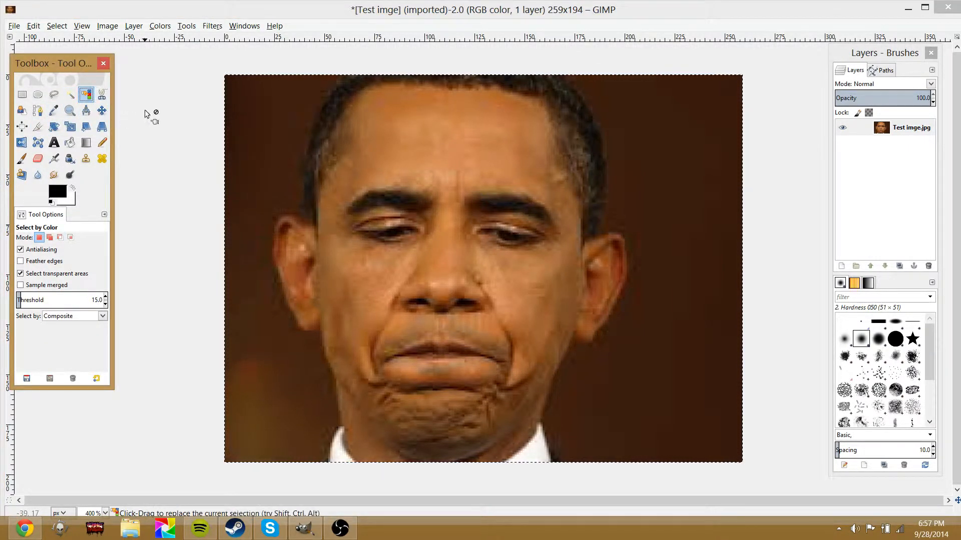
click(102, 95)
click(88, 95)
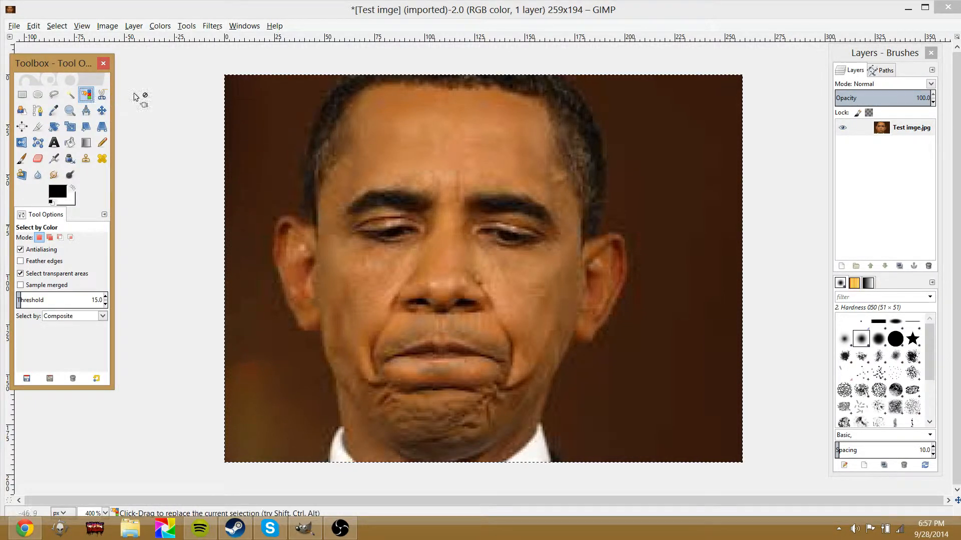
drag(261, 111, 263, 143)
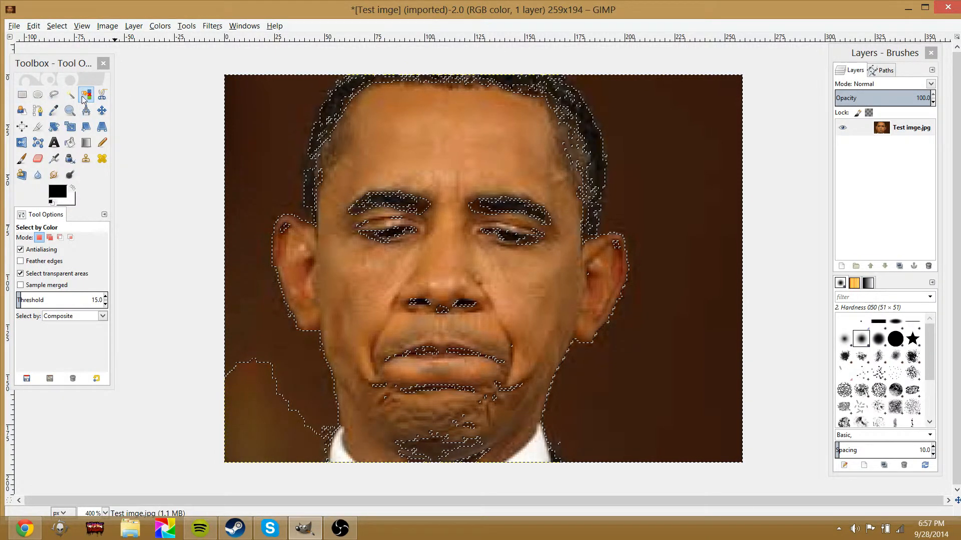
key(ctrl)
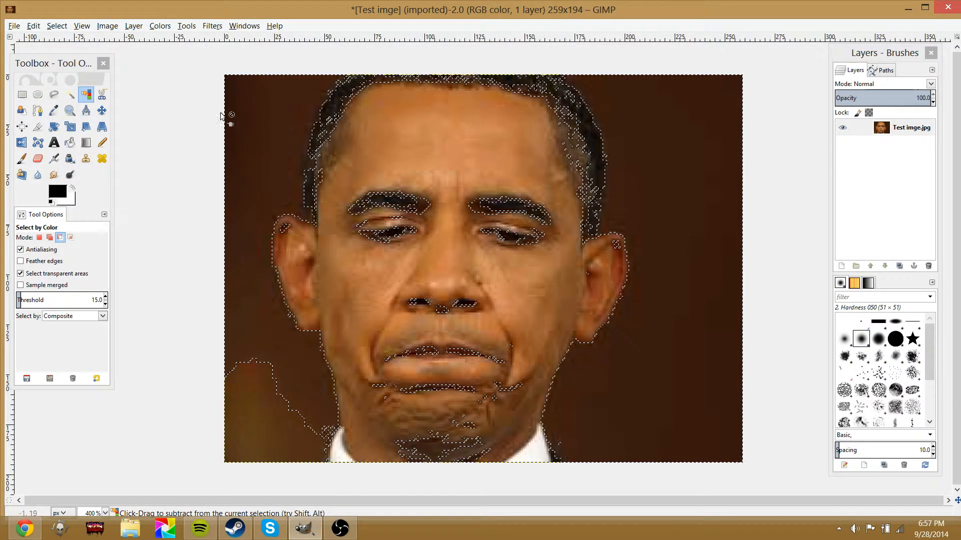
key(ctrl+z)
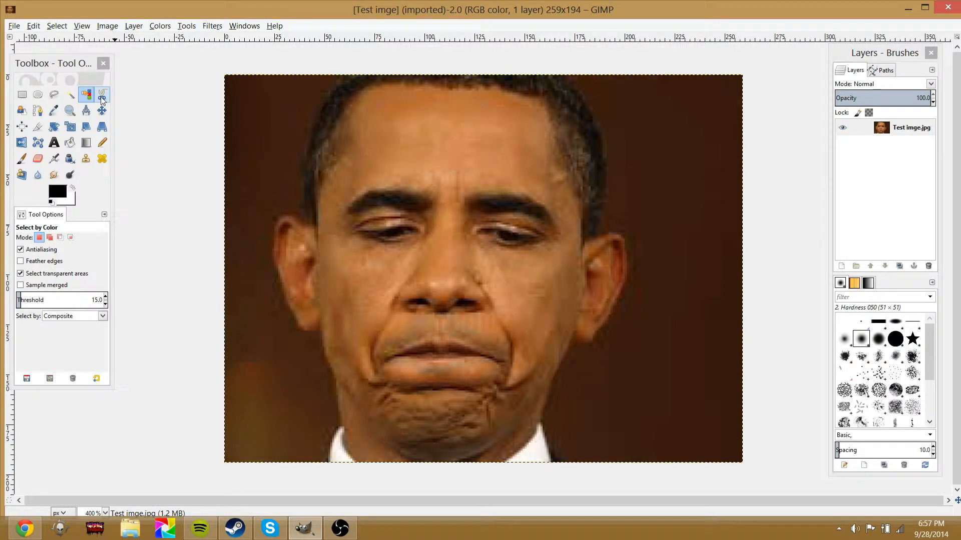
Start a Scissors selection by placing points along the hair's left edge
click(102, 96)
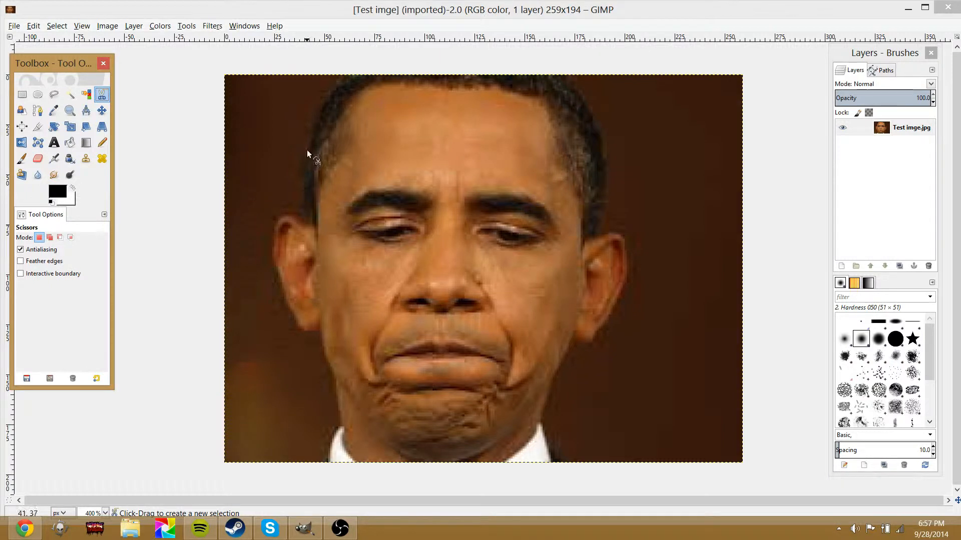
click(307, 102)
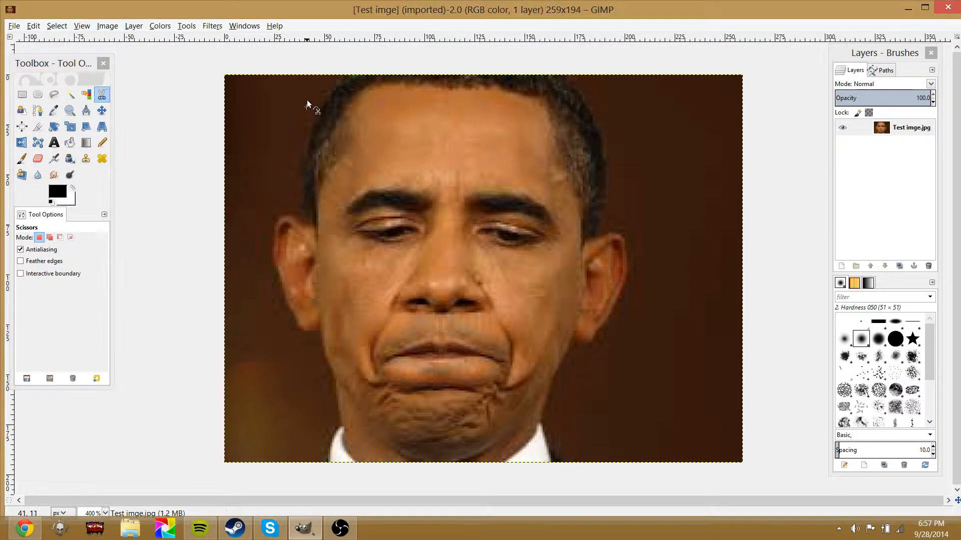
click(278, 132)
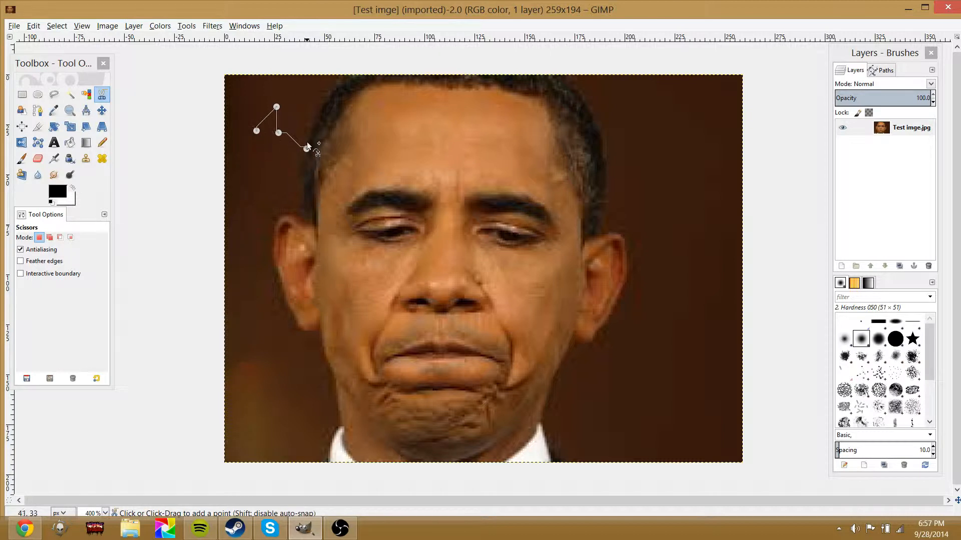
Try a Foreground Select by roughly outlining a small patch of background left of the head
click(102, 110)
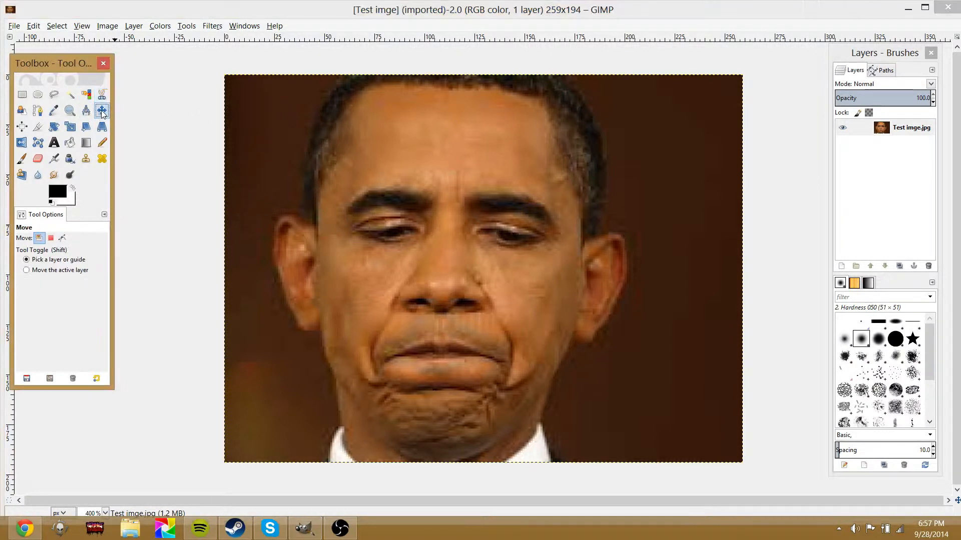
click(21, 113)
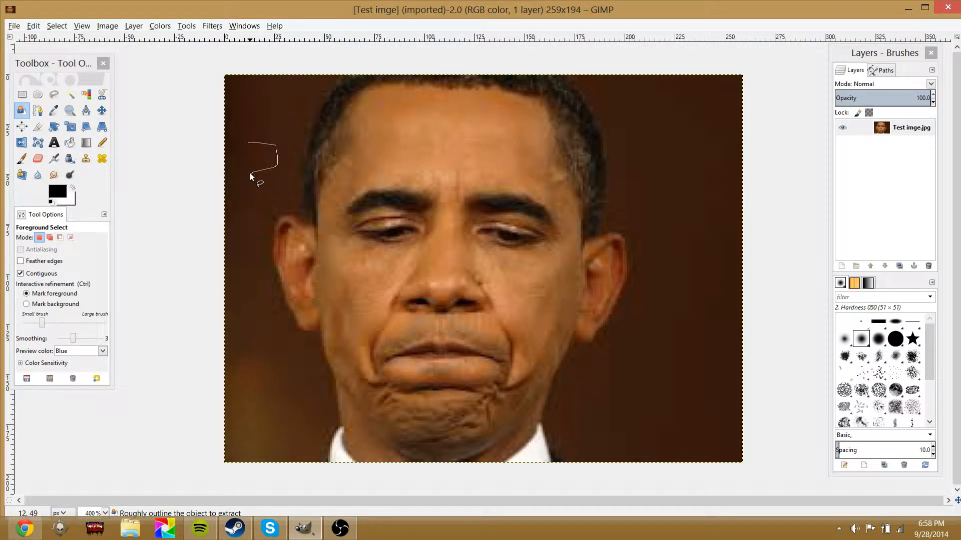
click(248, 142)
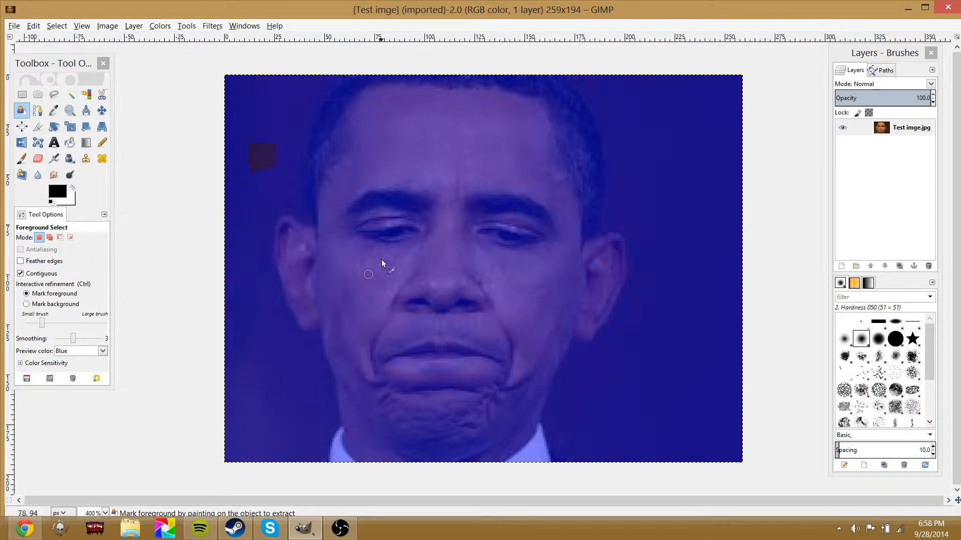
key(ctrl)
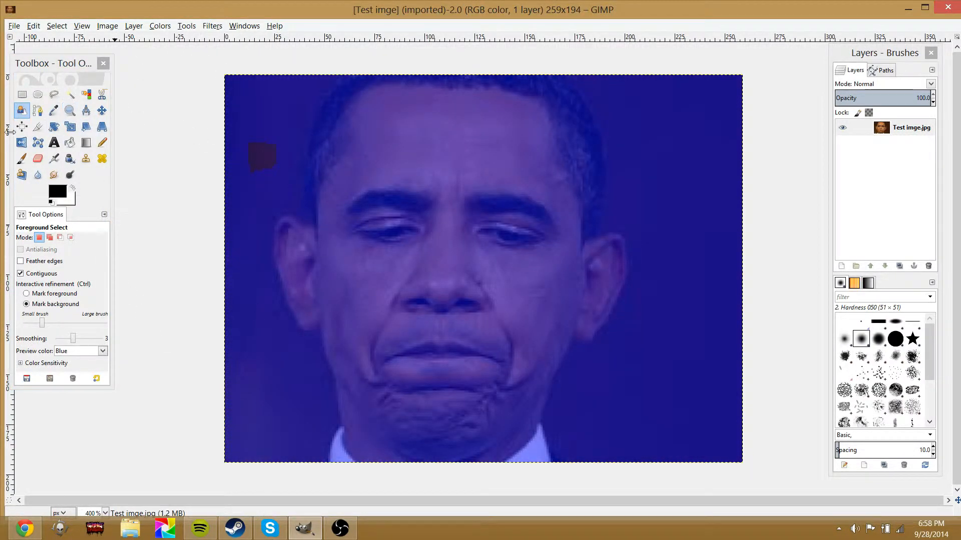
Pick the face's skin tone as the foreground colour with the Color Picker
click(39, 111)
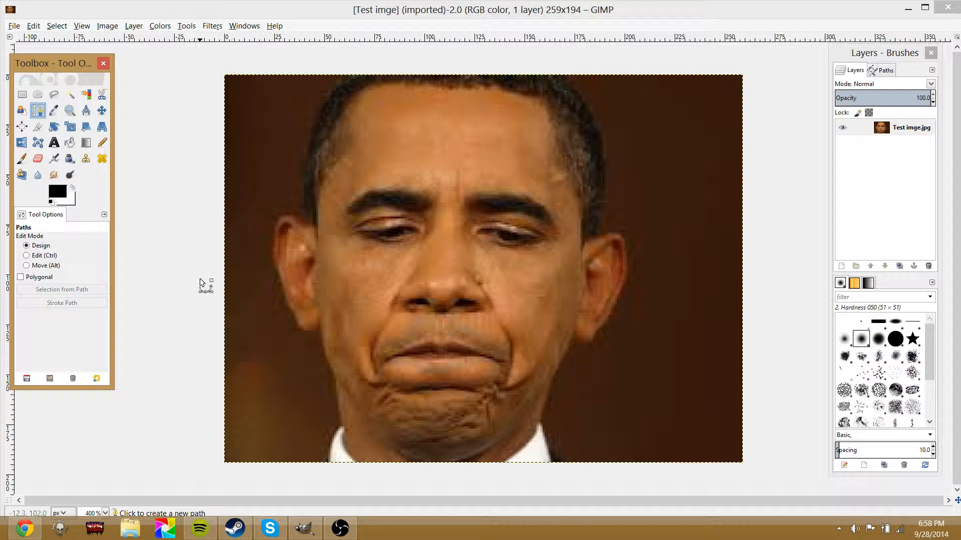
click(53, 111)
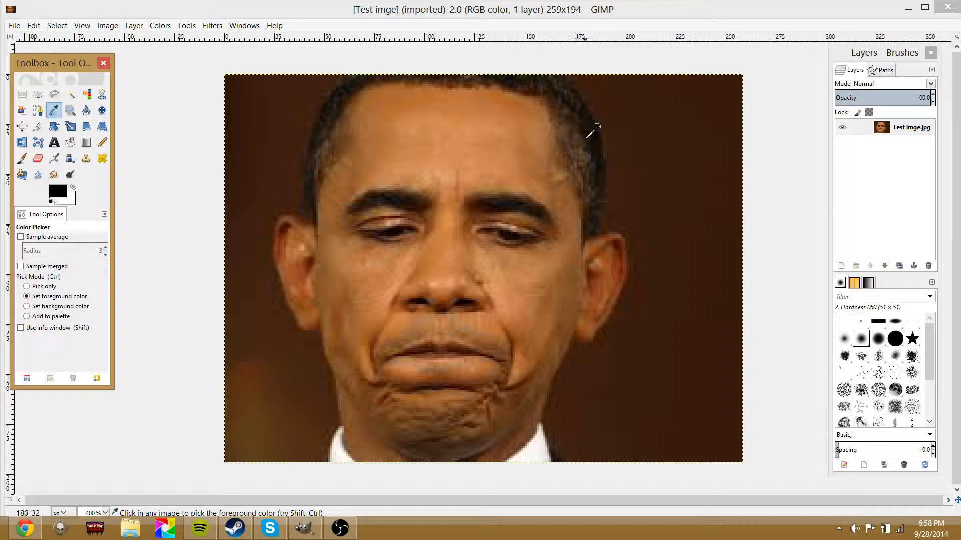
drag(596, 138, 350, 280)
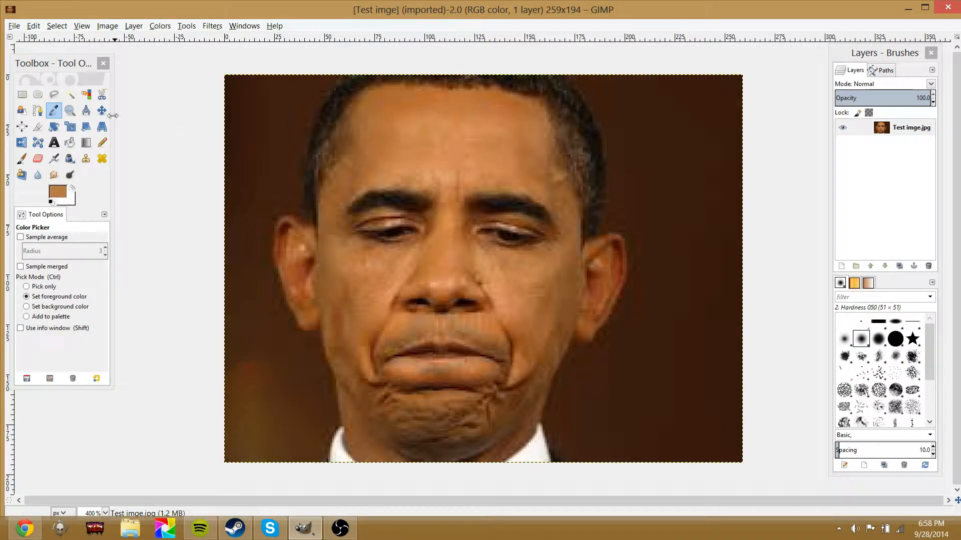
Zoom far into the face with the Zoom tool and return to the normal view
click(81, 114)
click(70, 110)
drag(325, 225, 585, 266)
drag(441, 172, 530, 314)
drag(435, 146, 465, 249)
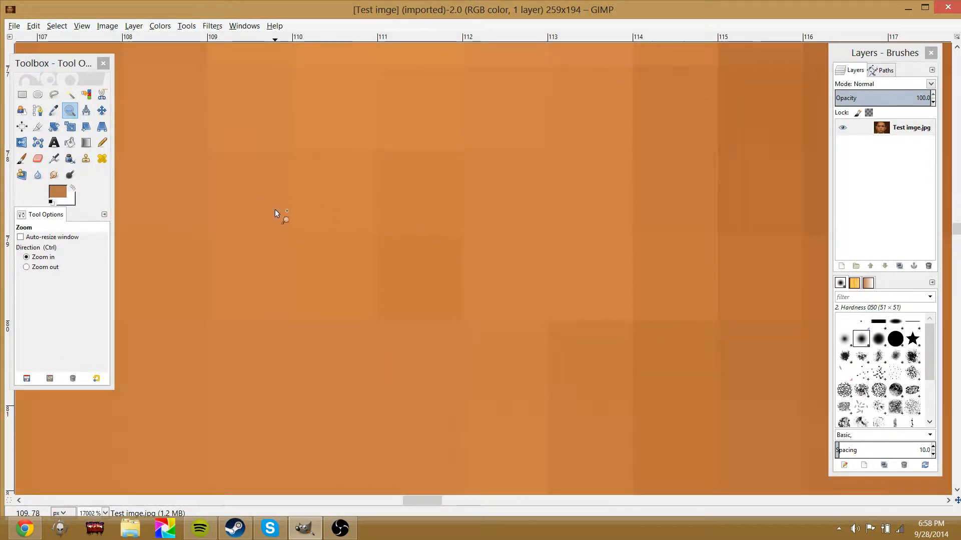
mouse_move(275, 209)
mouse_down()
mouse_move(431, 264)
mouse_move(786, 238)
mouse_up()
drag(221, 239, 771, 239)
drag(541, 245, 821, 221)
mouse_move(366, 240)
mouse_down()
mouse_move(570, 223)
mouse_move(828, 238)
mouse_up()
key(1)
key(3)
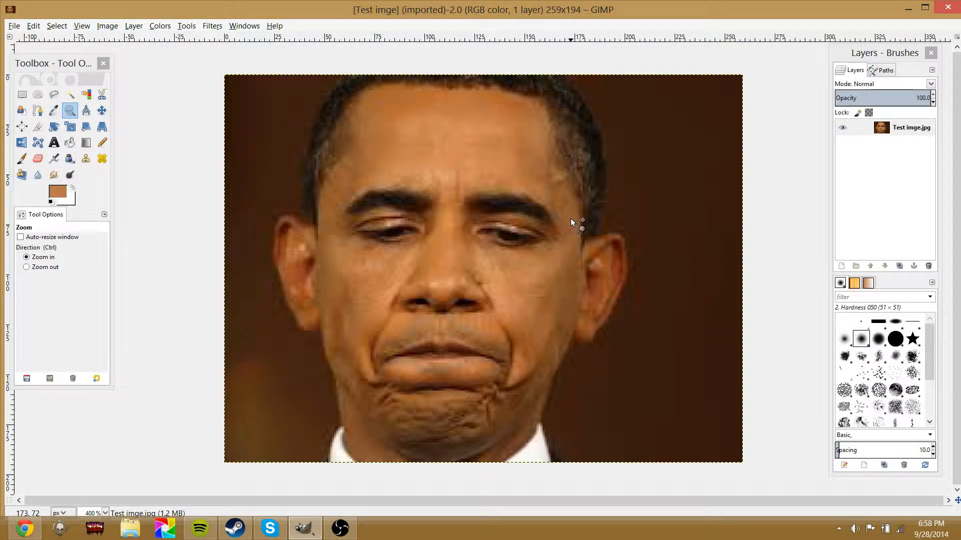
Zoom the view in and out around the eyes at several zoom levels
click(283, 185)
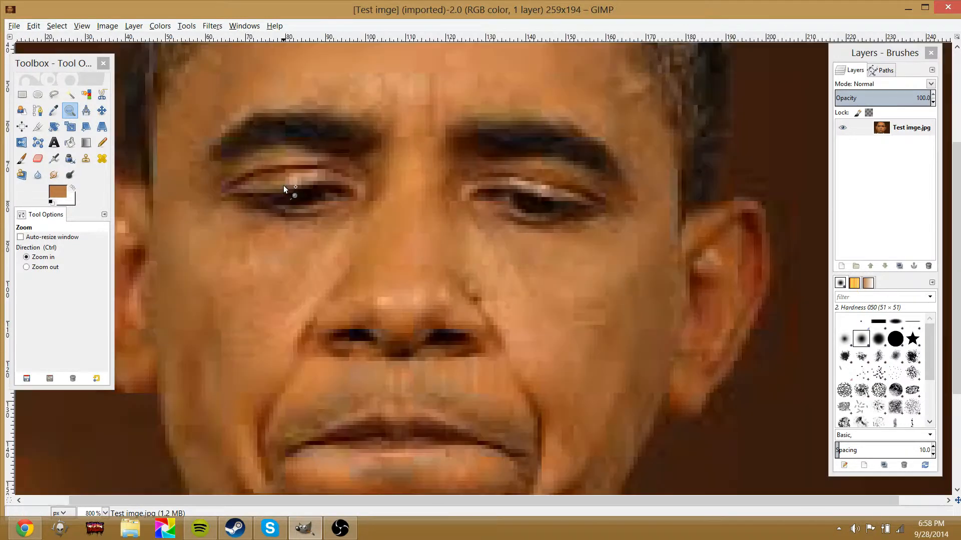
click(283, 185)
key(2)
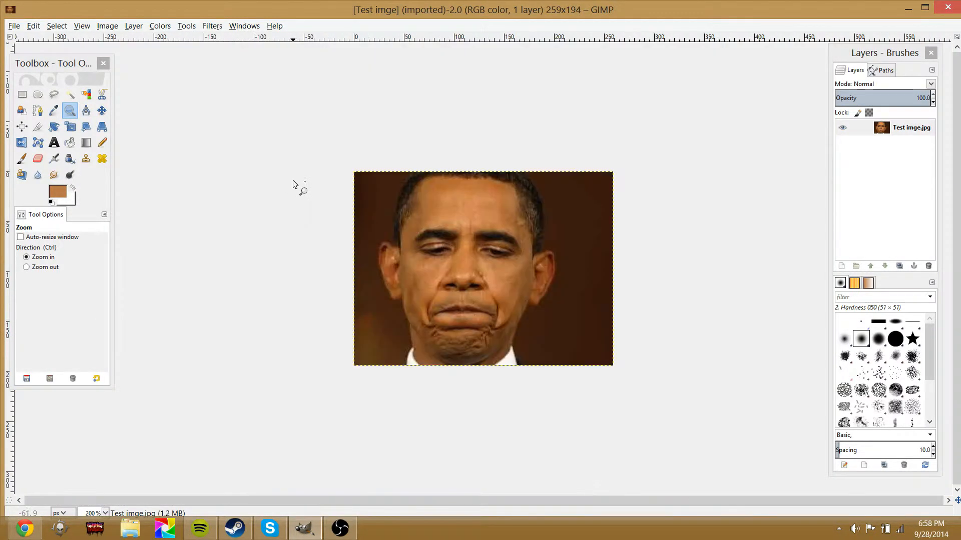
key(3)
key(4)
key(3)
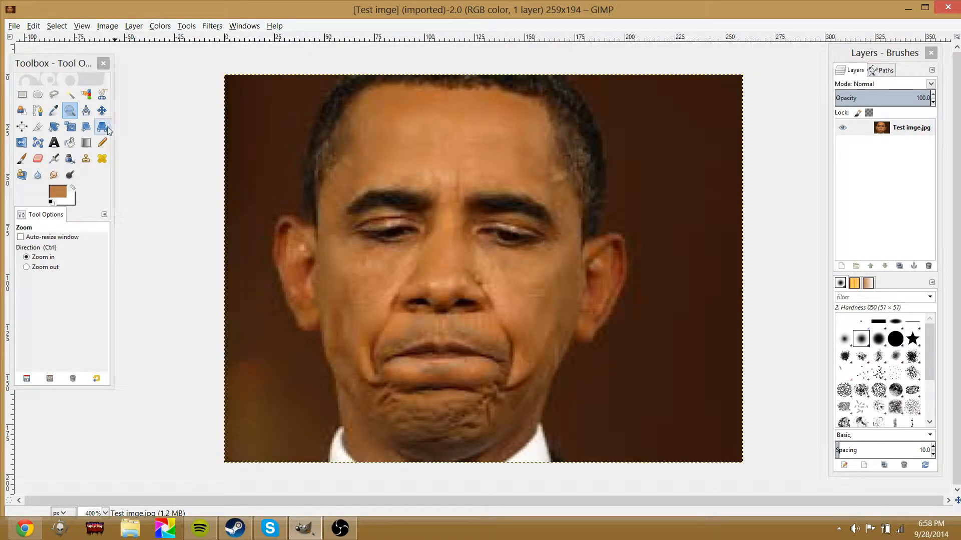
Measure distances and angles across the face with the Measure tool
click(87, 111)
key(5)
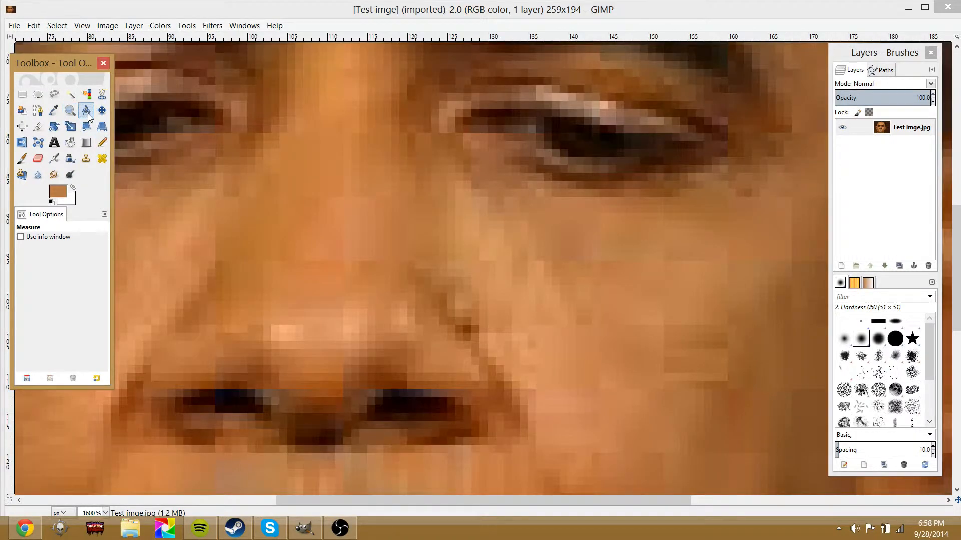
key(4)
key(3)
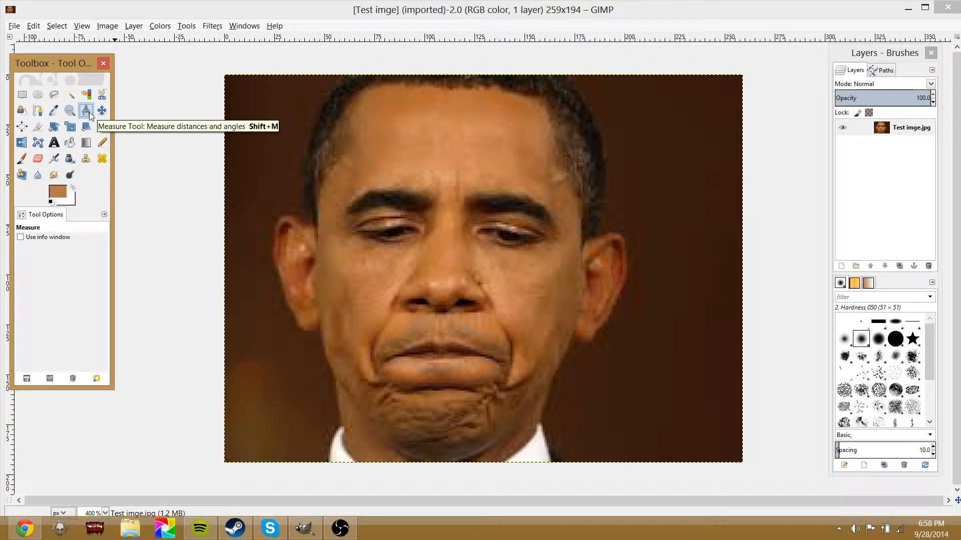
drag(422, 169, 546, 289)
drag(522, 159, 461, 315)
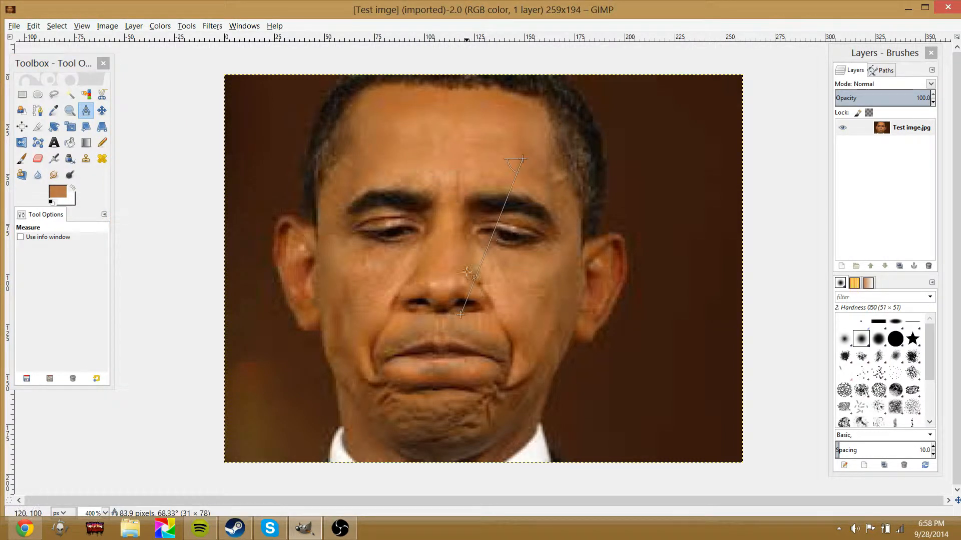
drag(418, 179, 561, 319)
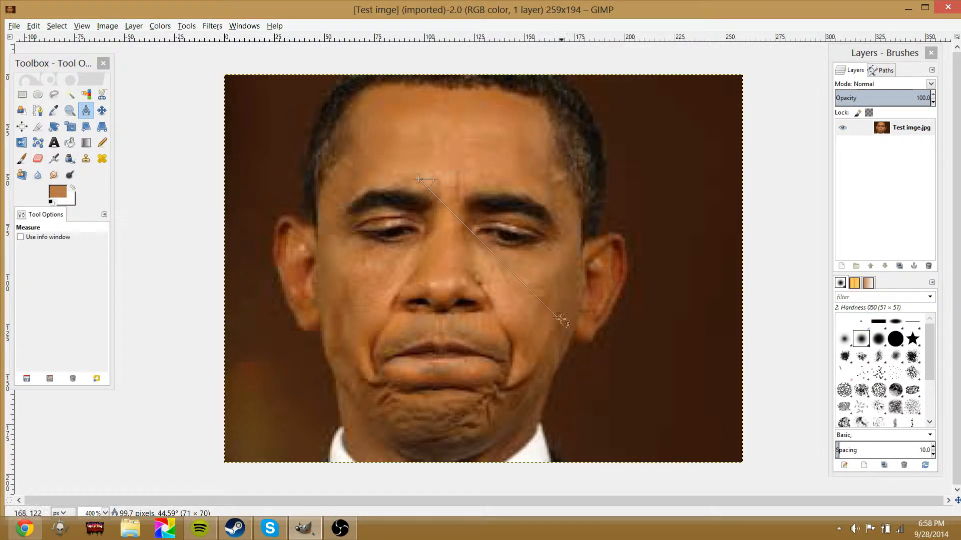
Try moving the image layer with the Move tool, then undo the move
click(102, 110)
drag(436, 189, 404, 193)
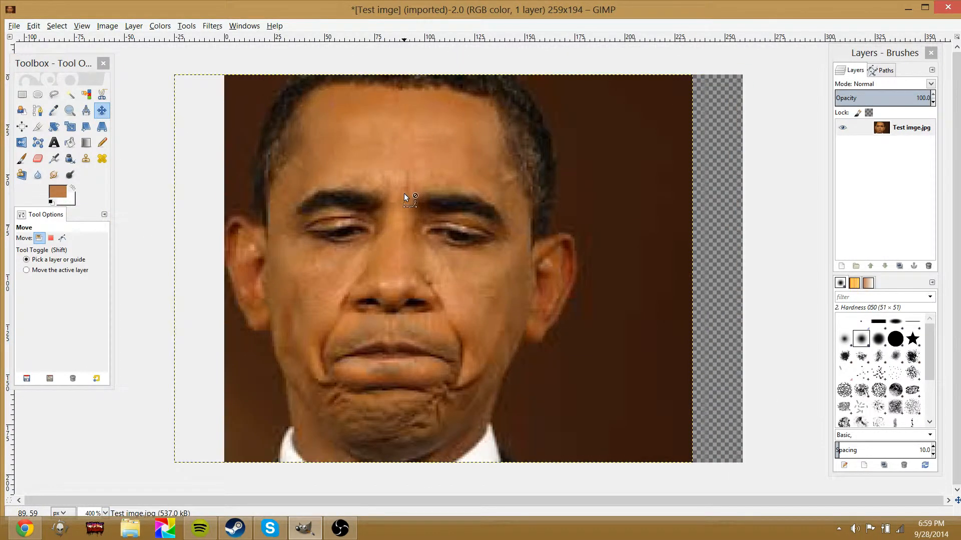
key(ctrl+z)
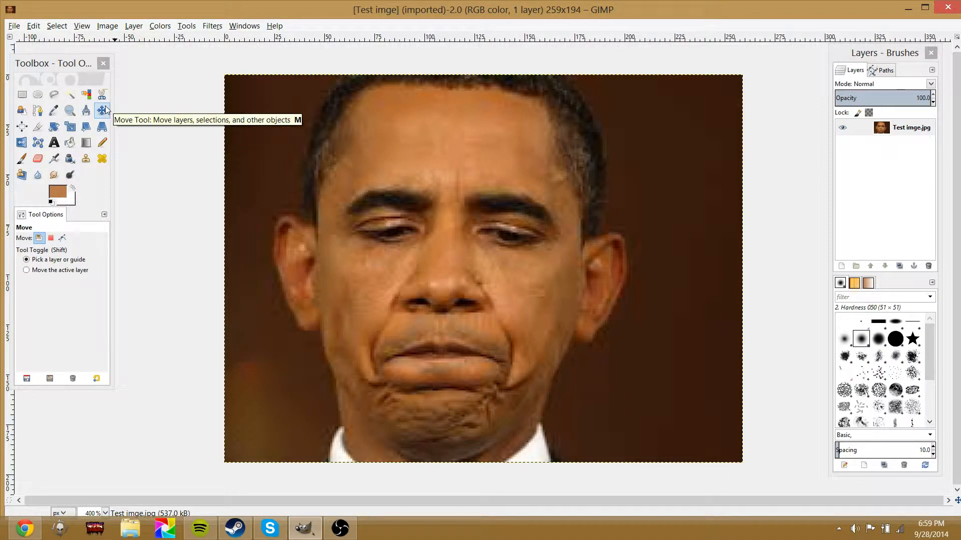
Try the Align tool by picking the layer and applying a horizontal centre alignment
click(22, 126)
click(421, 246)
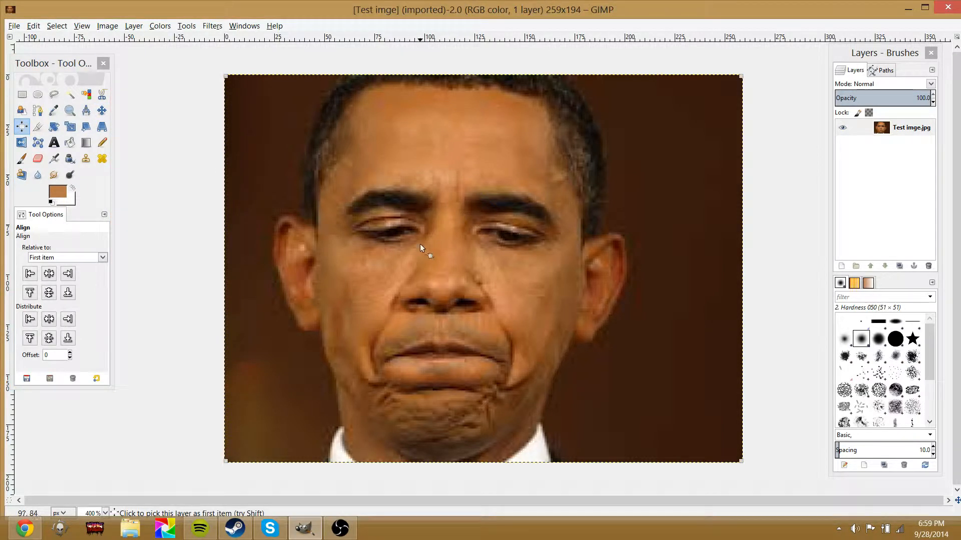
drag(464, 265, 572, 275)
click(53, 270)
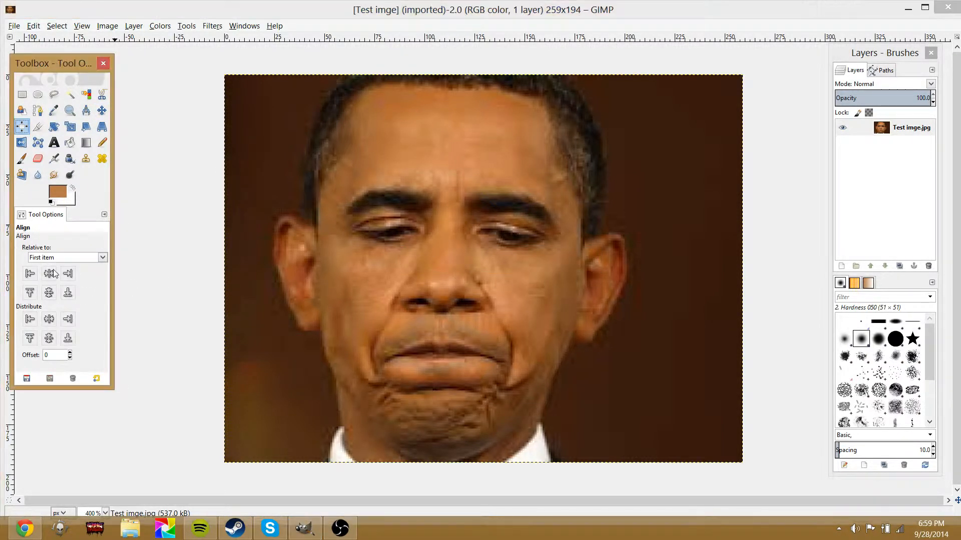
drag(451, 240, 653, 323)
drag(380, 243, 489, 340)
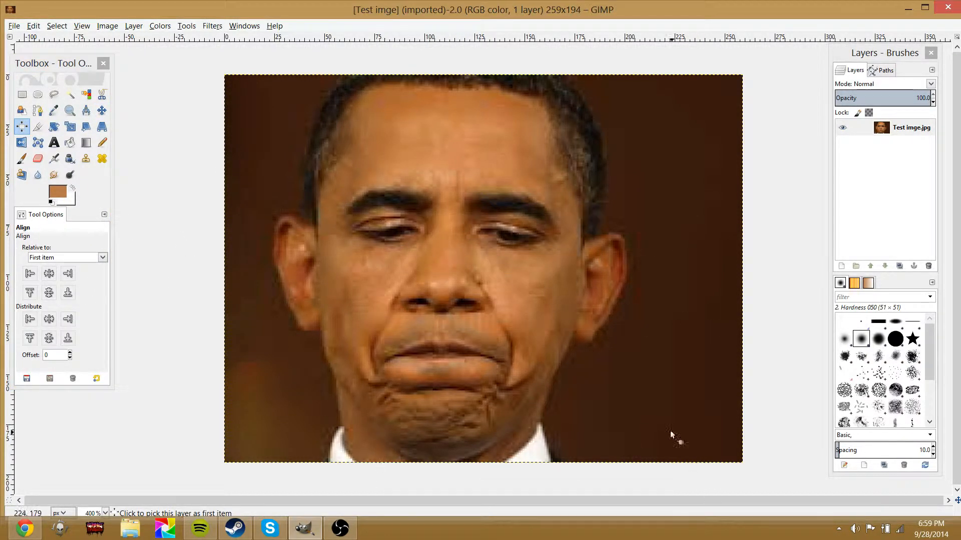
Try cropping the image to about 142 × 170 px around the face, then undo the crop
click(38, 127)
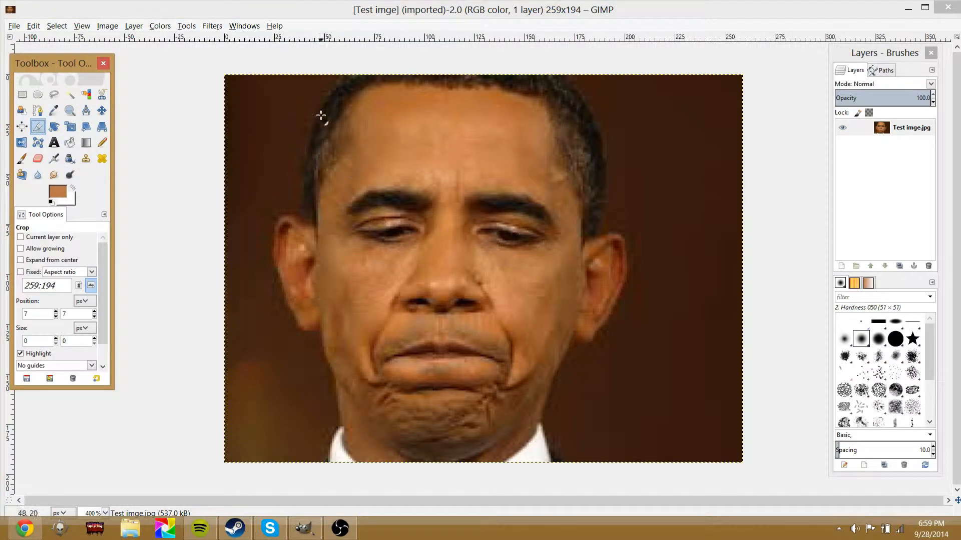
drag(314, 105, 598, 445)
click(579, 414)
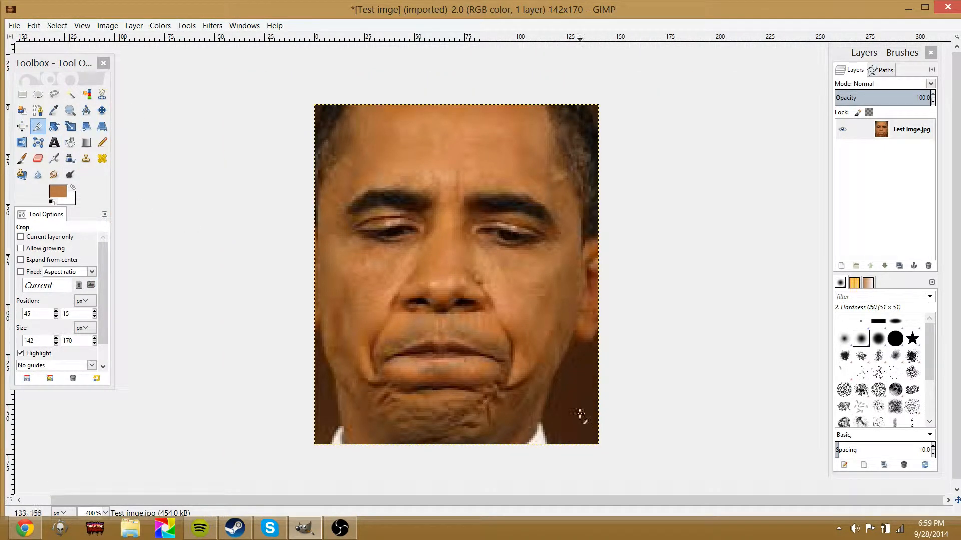
key(ctrl+z)
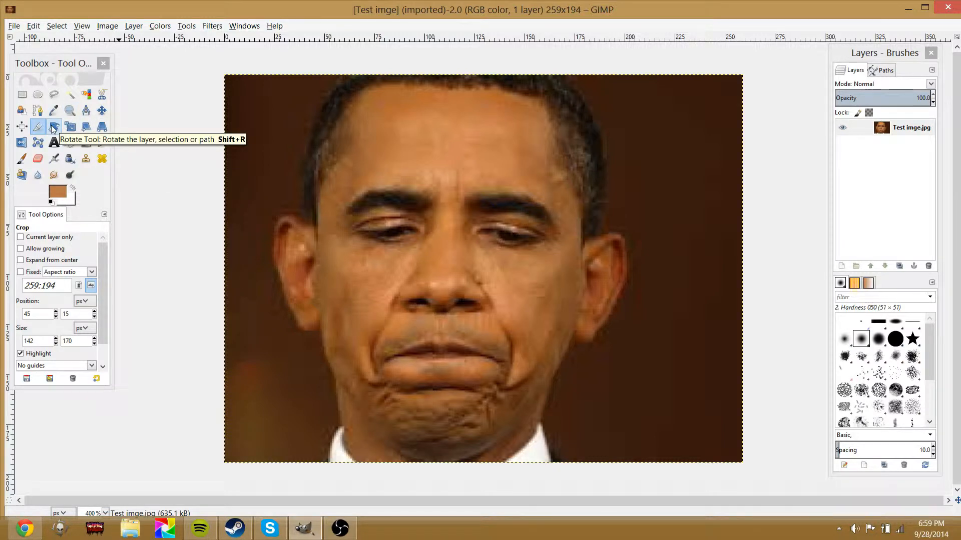
Rotate the layer with the Rotate tool, then undo the rotation
click(54, 126)
click(358, 227)
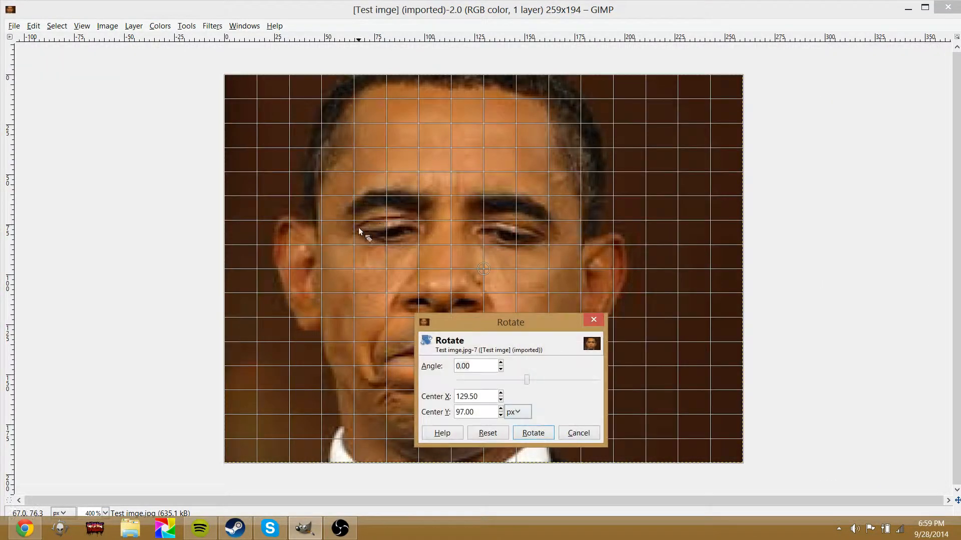
drag(530, 383, 573, 389)
click(533, 433)
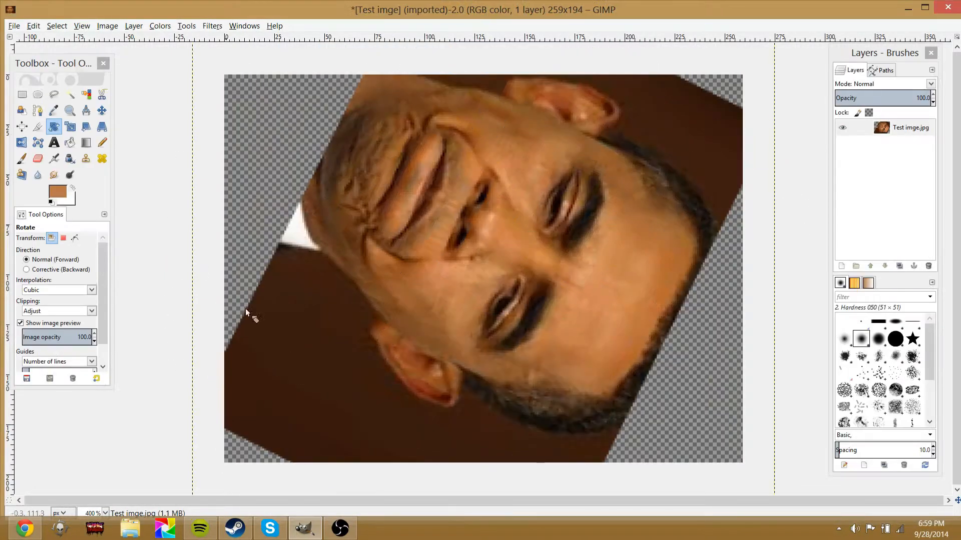
key(ctrl+z)
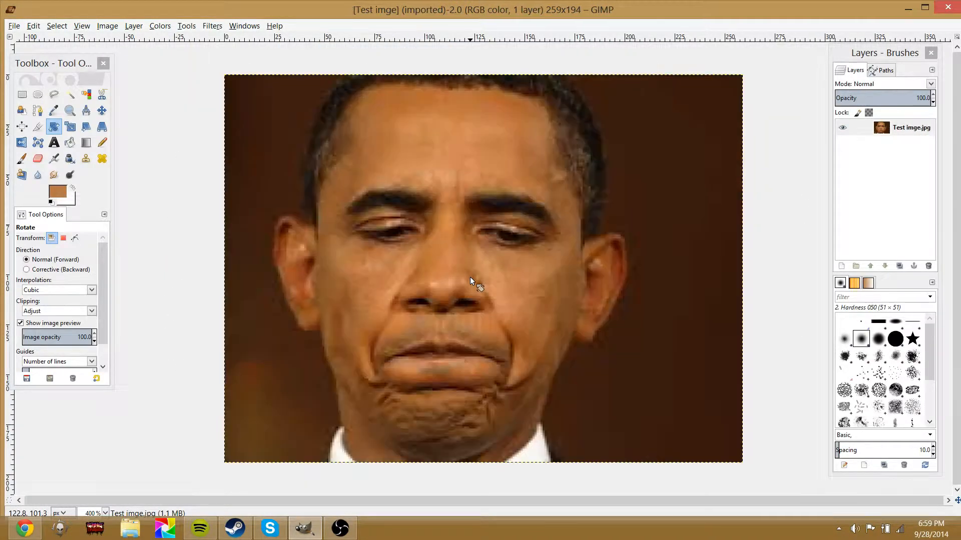
Try scaling the layer down with the Scale tool, then undo the scaling
click(69, 127)
click(289, 161)
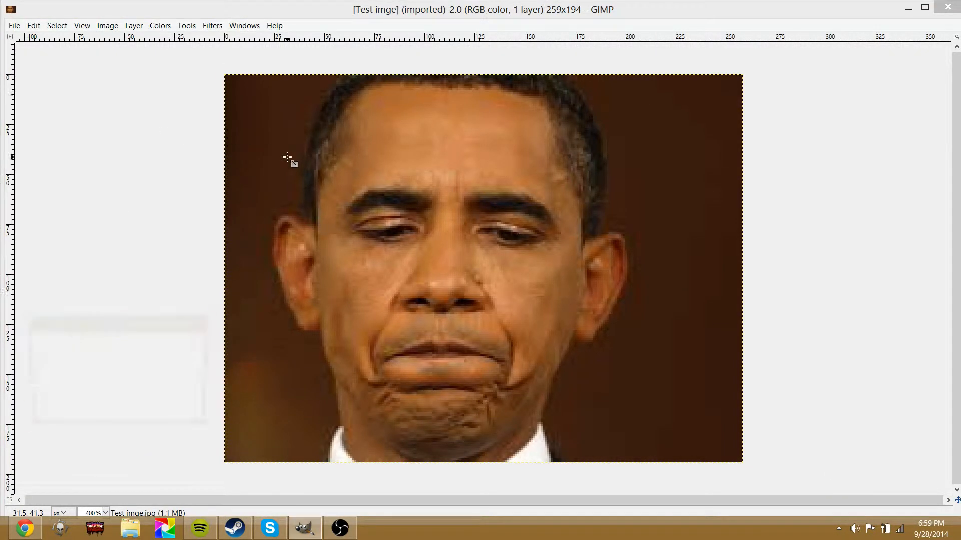
drag(218, 80, 450, 235)
click(140, 418)
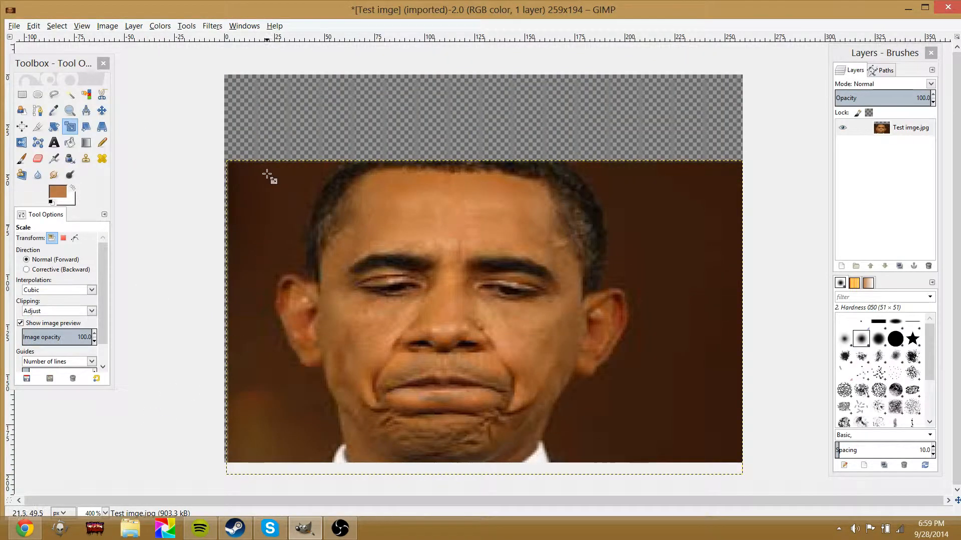
key(ctrl+z)
Resize the layer with the Scale tool's corner handles and cancel the Scale dialog
click(314, 161)
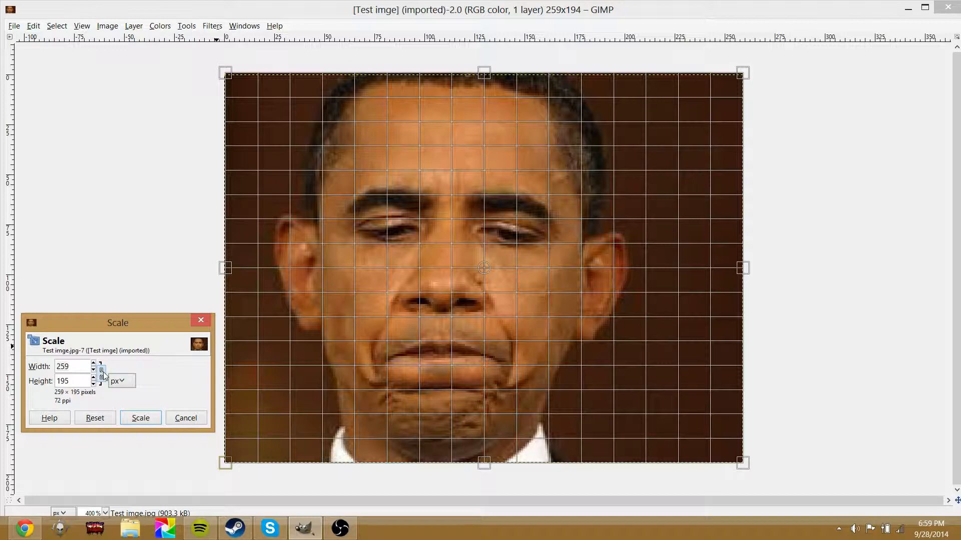
drag(229, 76, 209, 144)
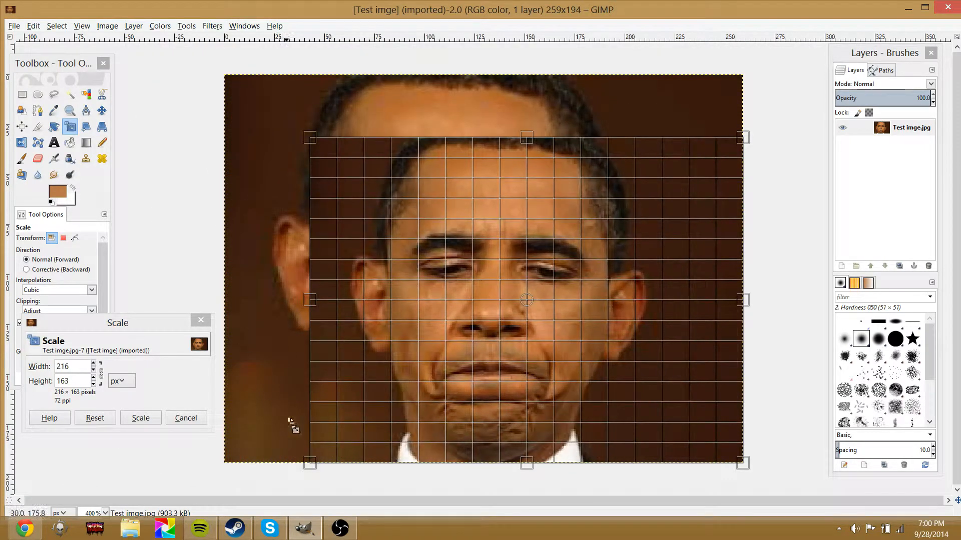
drag(527, 137, 560, 145)
drag(524, 86, 522, 123)
drag(296, 118, 317, 154)
click(201, 420)
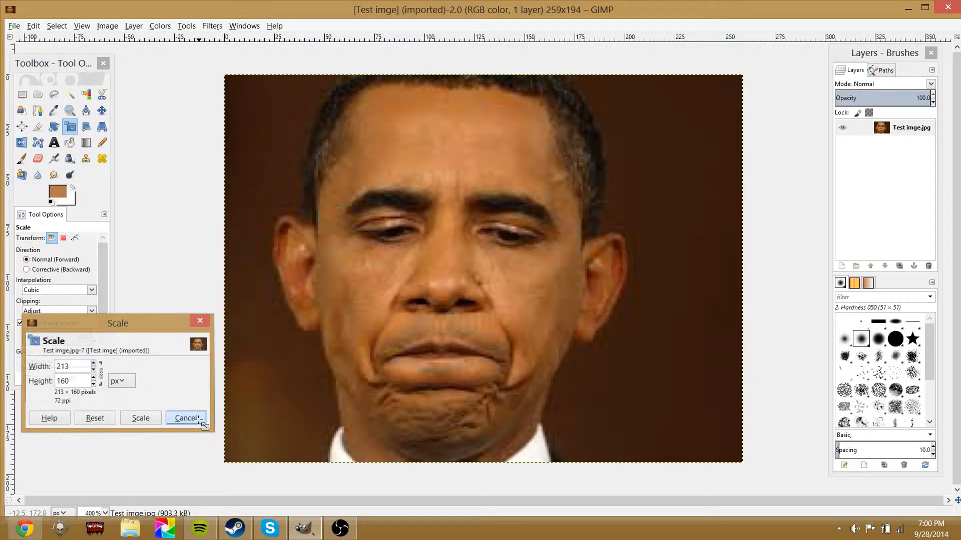
Open the Shear tool on the layer and cancel without shearing
click(86, 127)
click(380, 165)
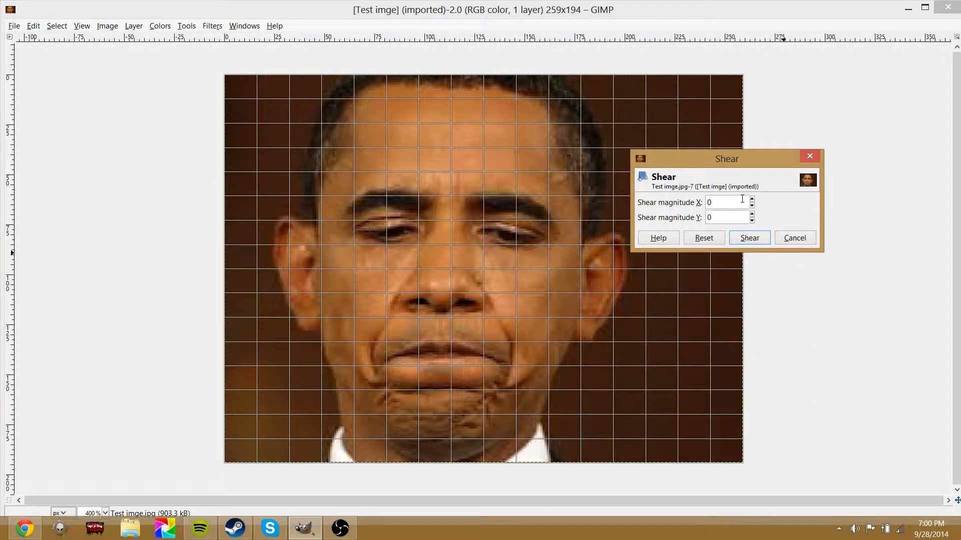
drag(751, 201, 753, 202)
click(800, 243)
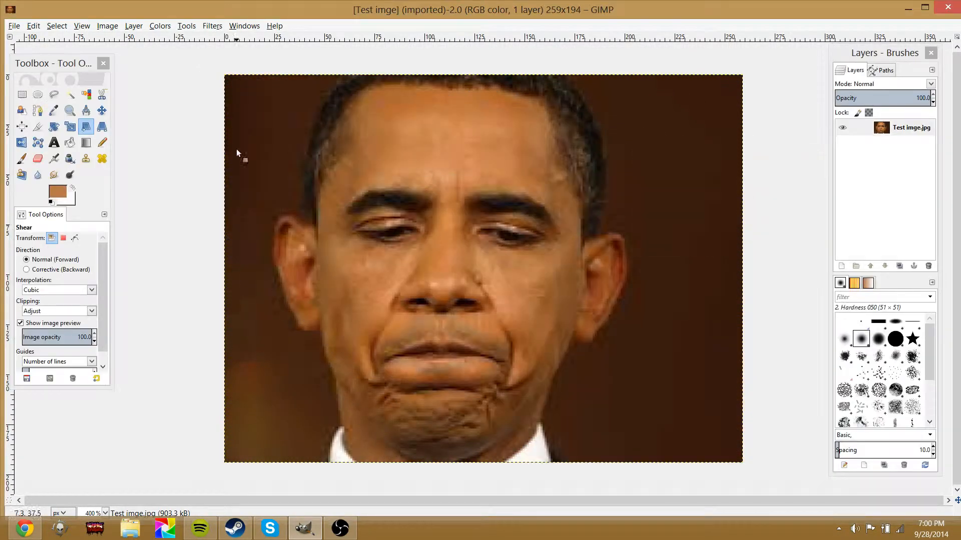
Try distorting the layer with the Perspective tool by moving its corners, then cancel the transformation
click(102, 128)
click(265, 397)
drag(231, 457, 369, 342)
drag(737, 453, 735, 357)
drag(747, 74, 719, 250)
drag(225, 76, 539, 254)
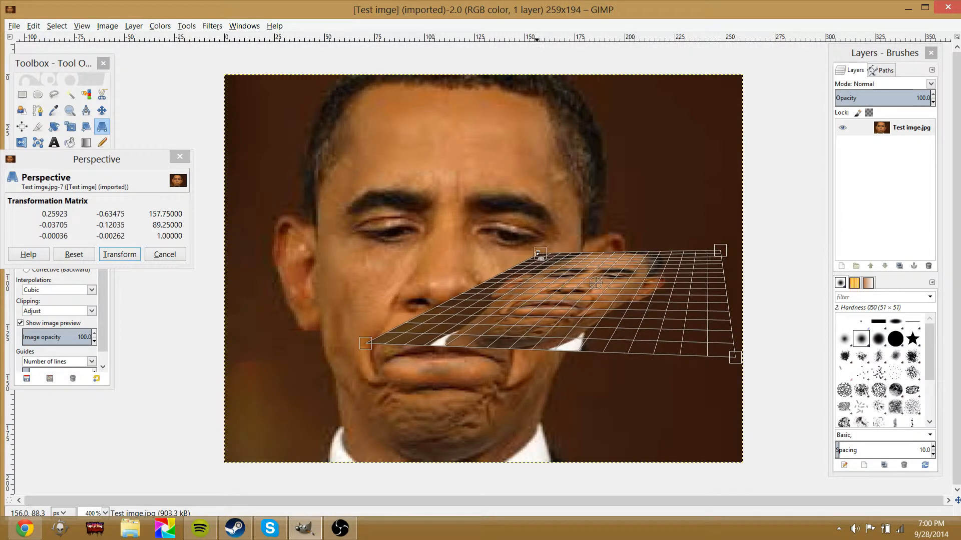
click(160, 255)
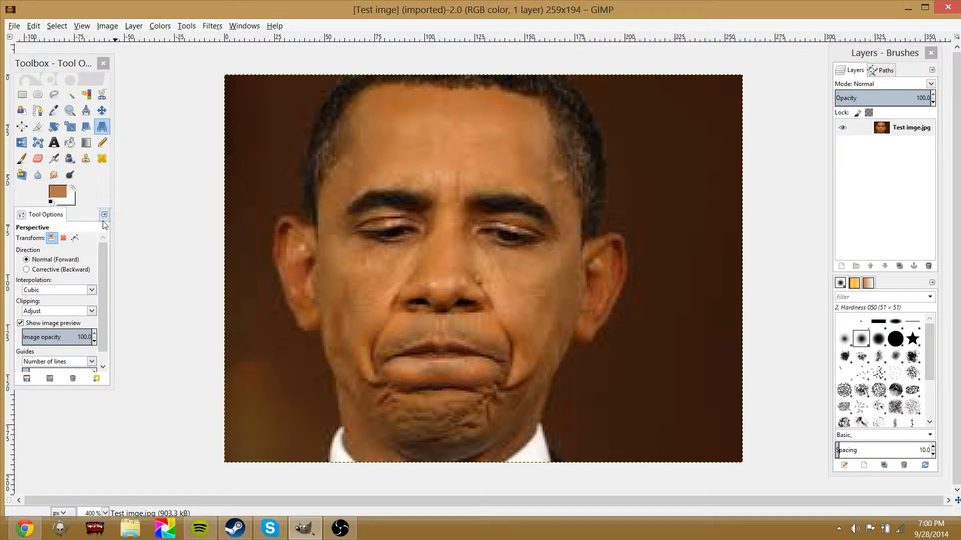
Flip the layer horizontally back and forth several times with the Flip tool
click(20, 143)
click(315, 216)
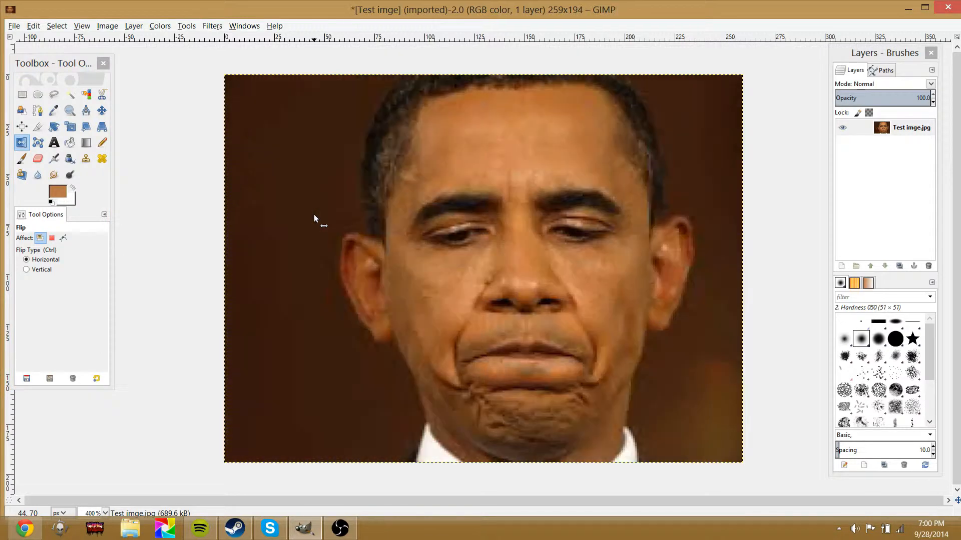
click(336, 216)
click(407, 221)
click(241, 206)
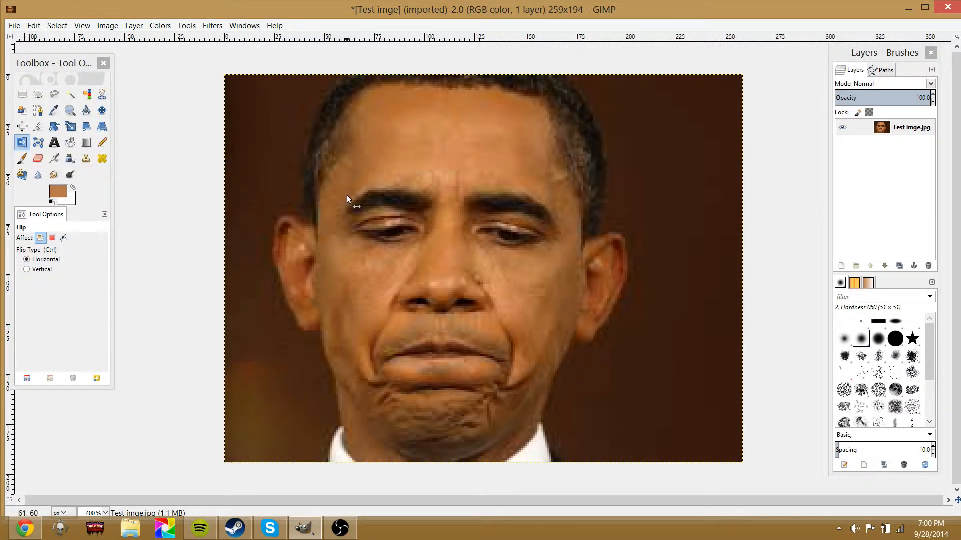
click(439, 217)
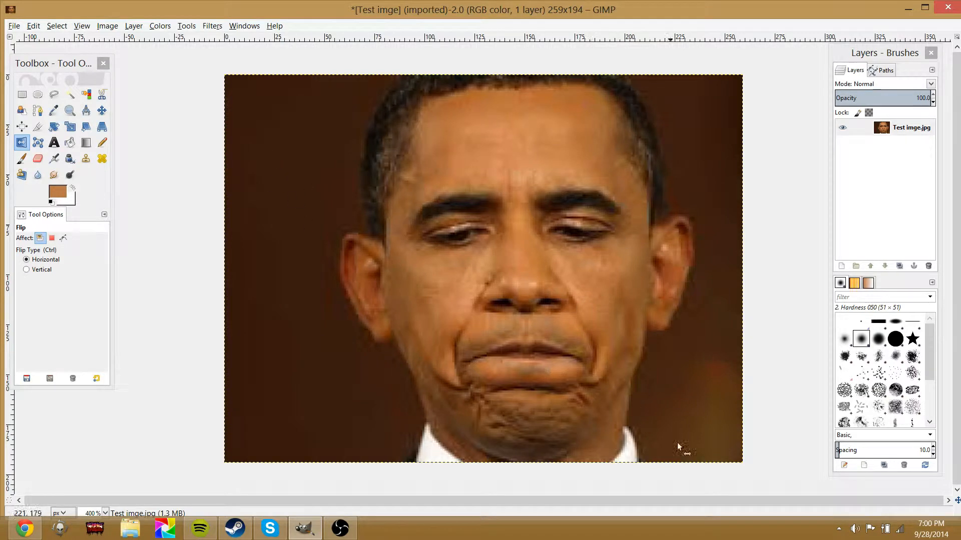
click(515, 288)
click(458, 283)
click(458, 283)
click(458, 284)
click(458, 283)
Draw a triangular cage over the face with the Cage Transform tool
click(38, 145)
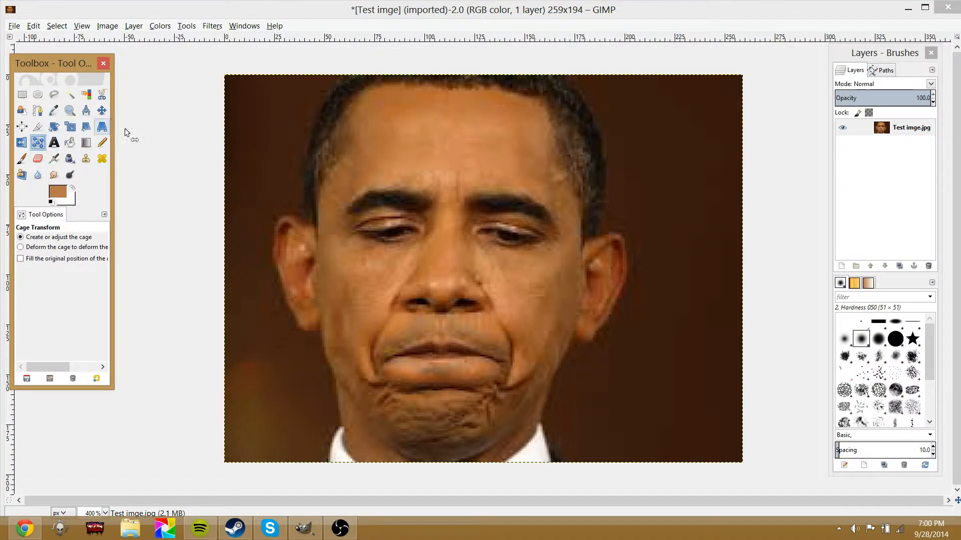
click(449, 268)
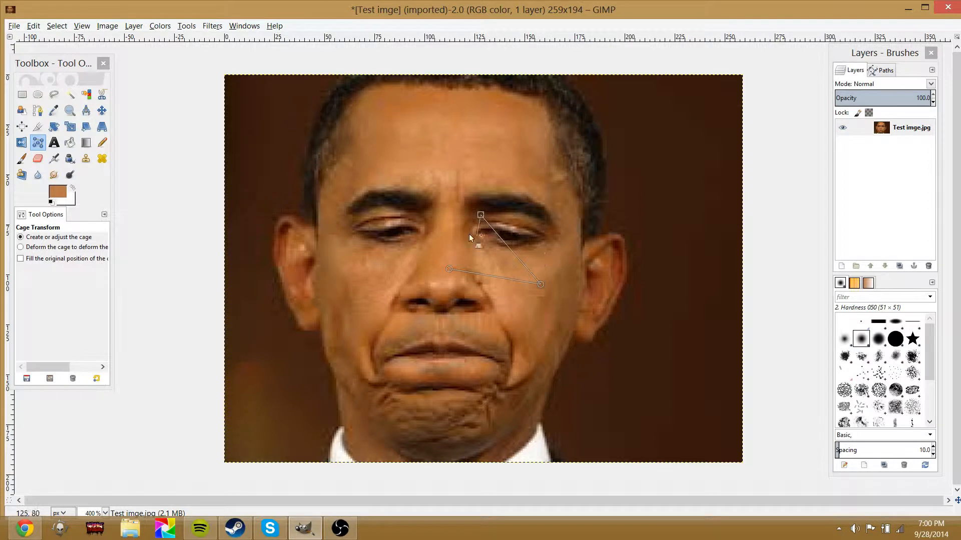
click(449, 269)
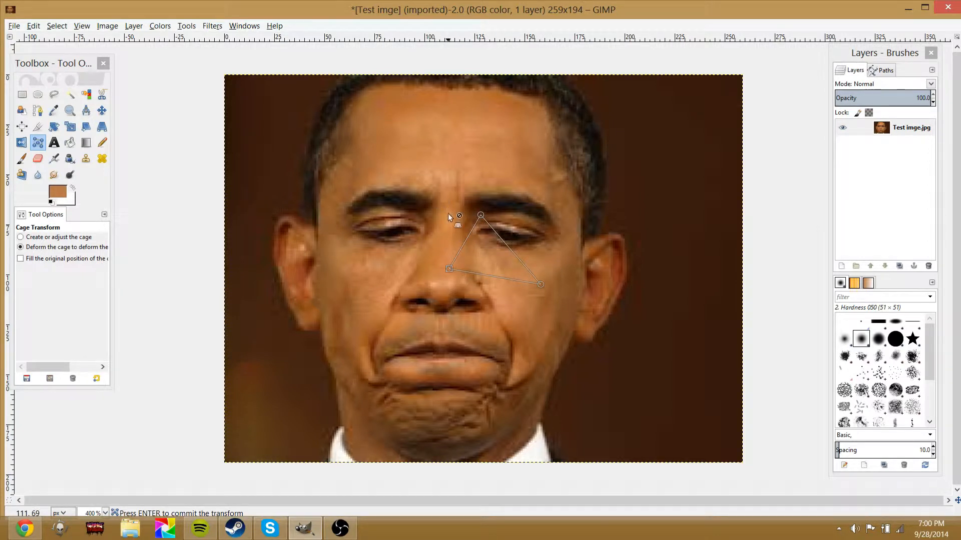
Create a text box over the forehead, type sample text, then undo it
click(54, 143)
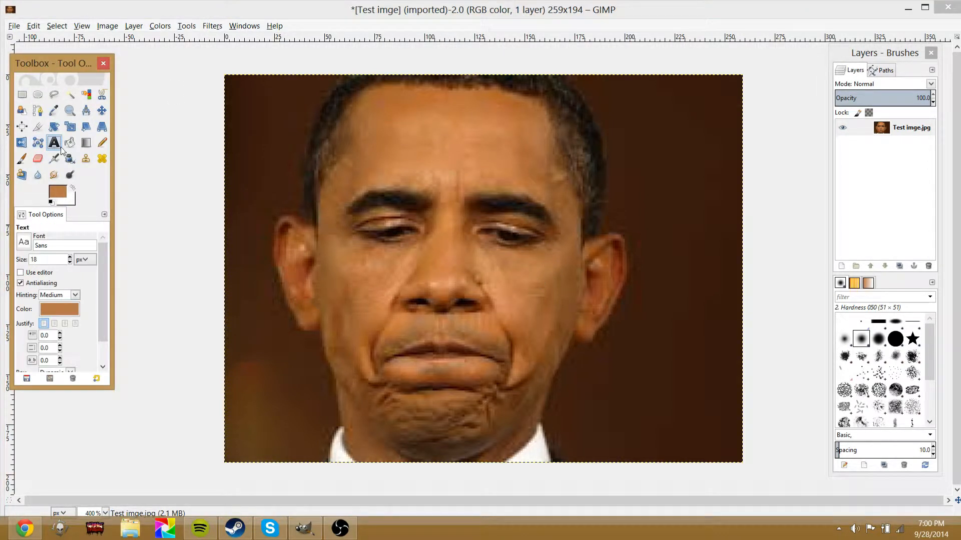
drag(292, 103, 526, 275)
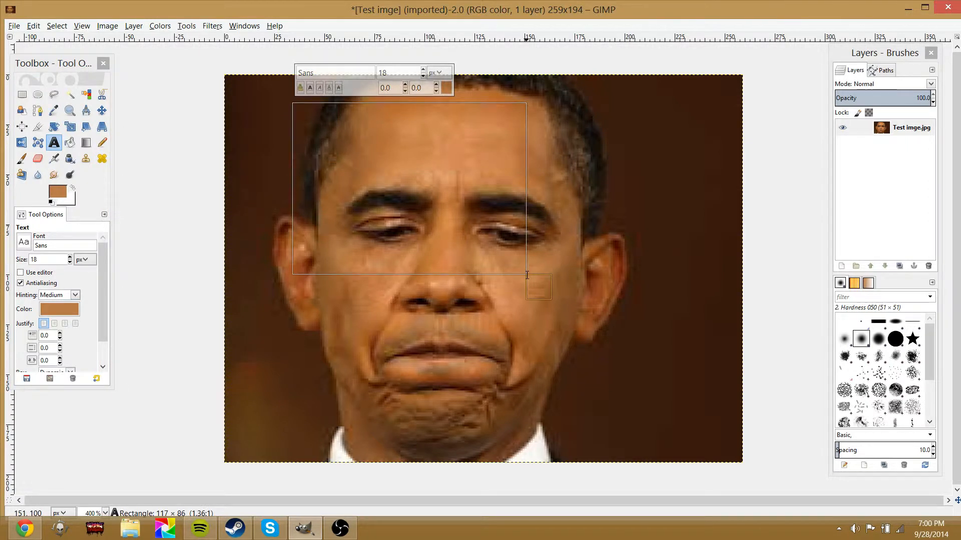
text(VERY)
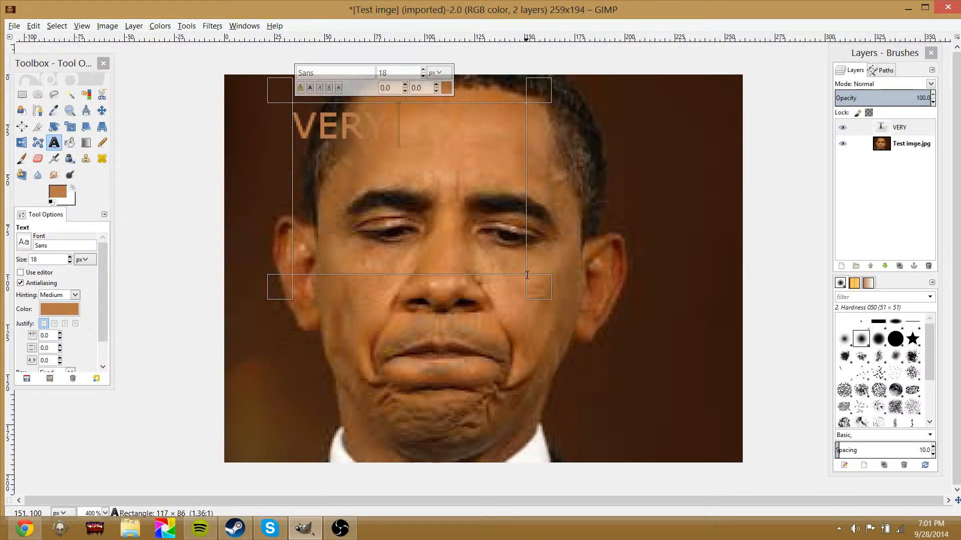
text( IMPO)
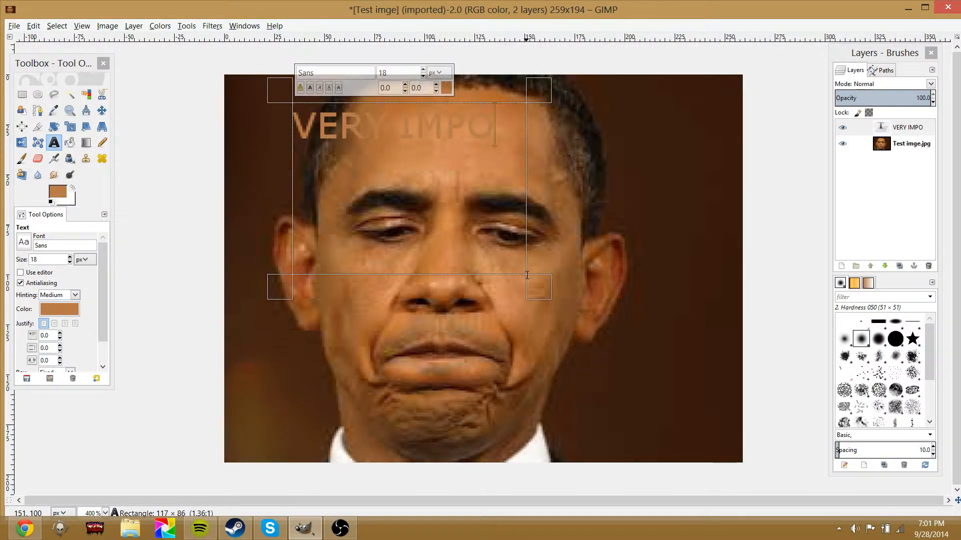
text(TANJKTRD FSJFDGKGDFGDFGK)
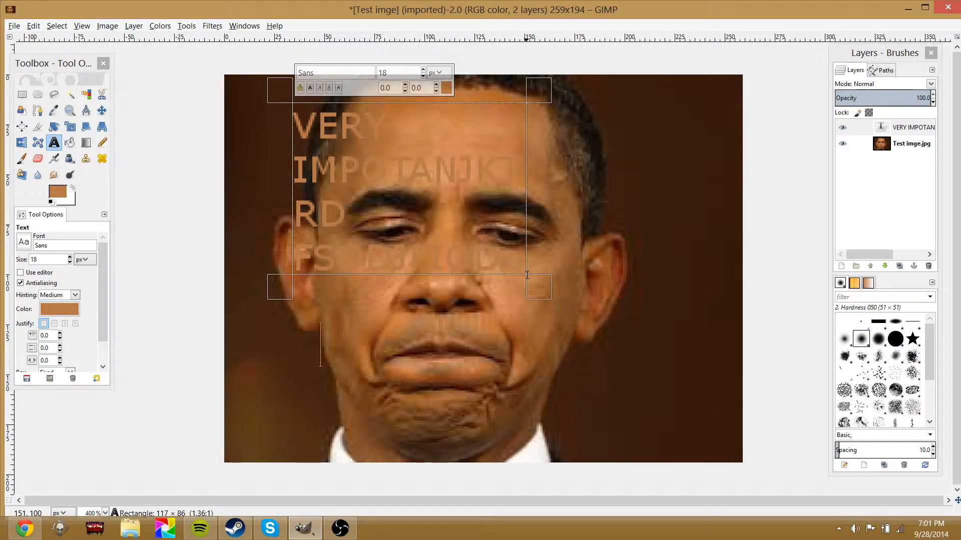
key(ctrl+z)
key(ctrl+z)
Draw a new text box over the forehead and enter the text Hi guys
drag(350, 135, 524, 246)
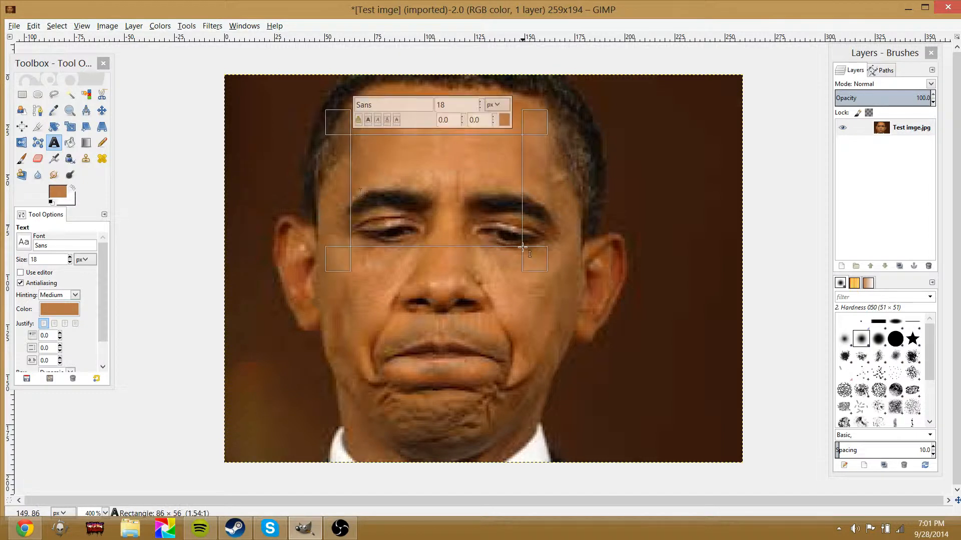
text(hI)
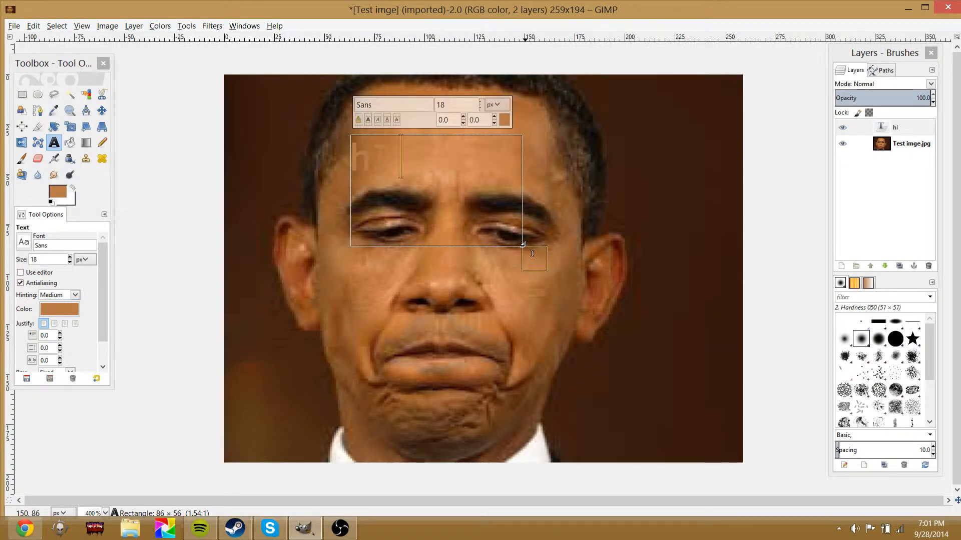
key(BackSpace)
key(BackSpace)
key(BackSpace)
text(Hi guys)
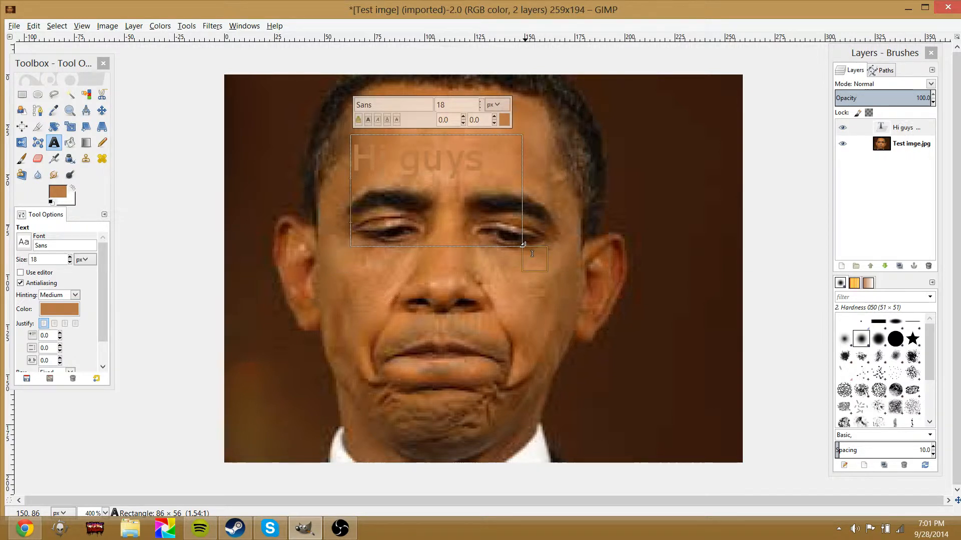
Add the lines hows it and gouing below the first line of text
key(Return)
text(hows it)
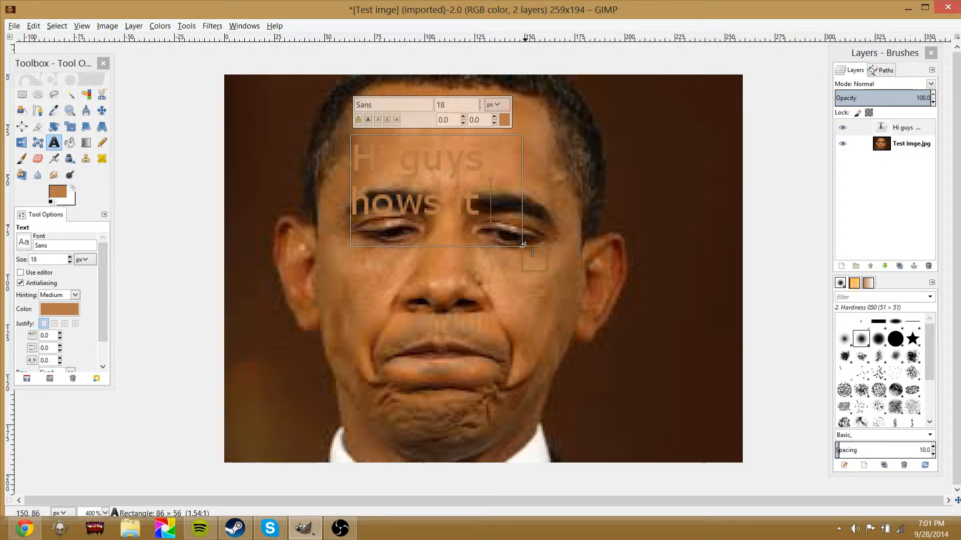
key(Return)
text(gouing)
Enlarge the text box downward and delete the extra lines, leaving only Hi guys
drag(523, 245, 522, 299)
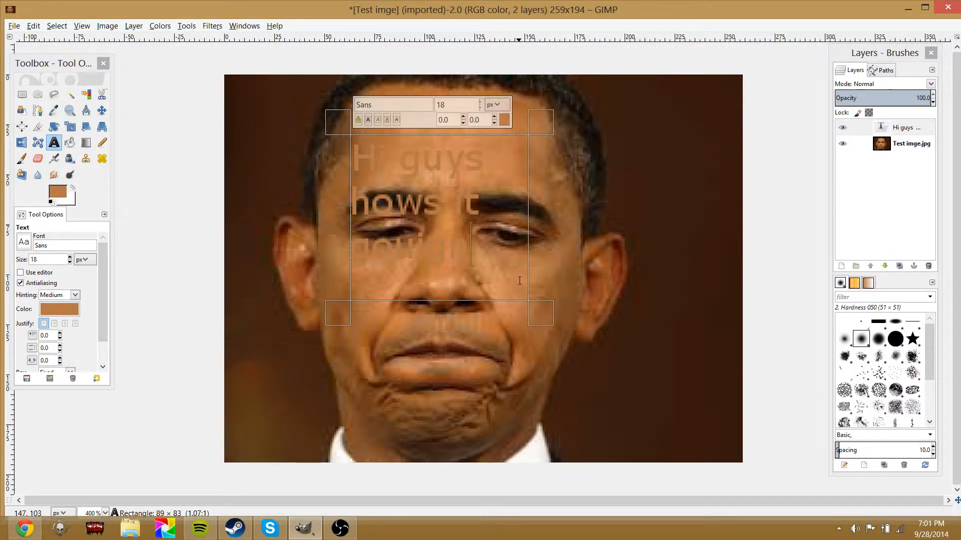
key(BackSpace)
key(BackSpace)
key(BackSpace)
key(BackSpace)
key(BackSpace)
key(BackSpace)
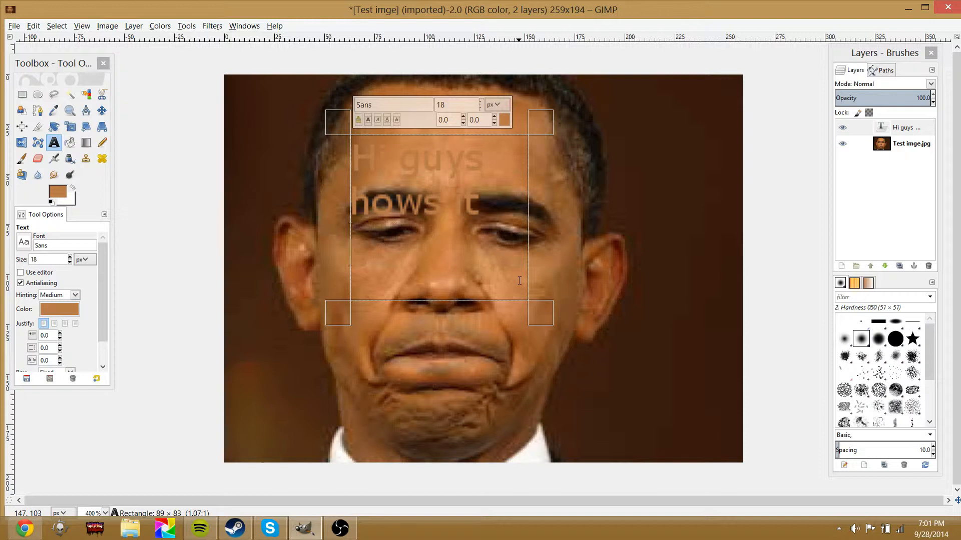
key(BackSpace)
key(BackSpace)
key(BackSpace)
key(BackSpace)
key(BackSpace)
key(BackSpace)
key(BackSpace)
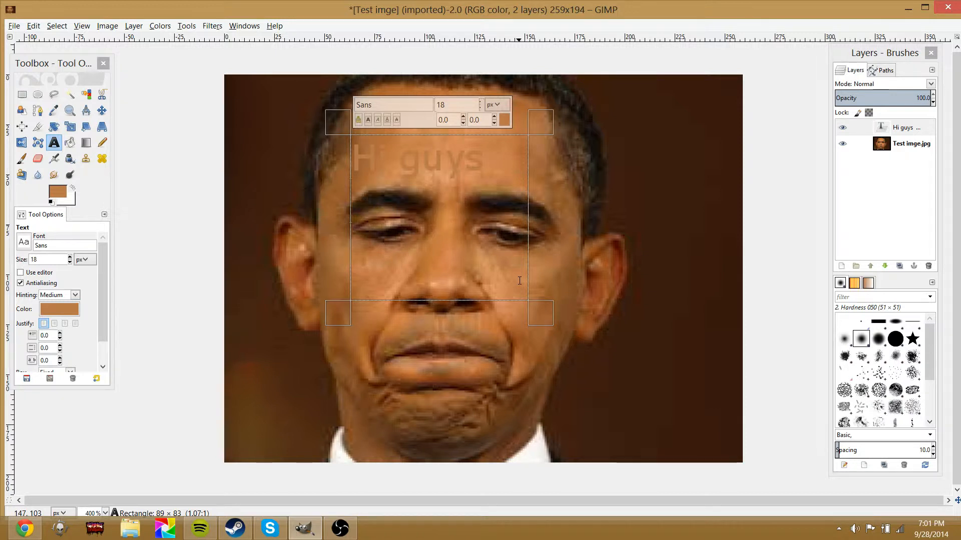
Select the Hi guys text and change its colour to ff7800 in the text colour dialog
triple_click(509, 160)
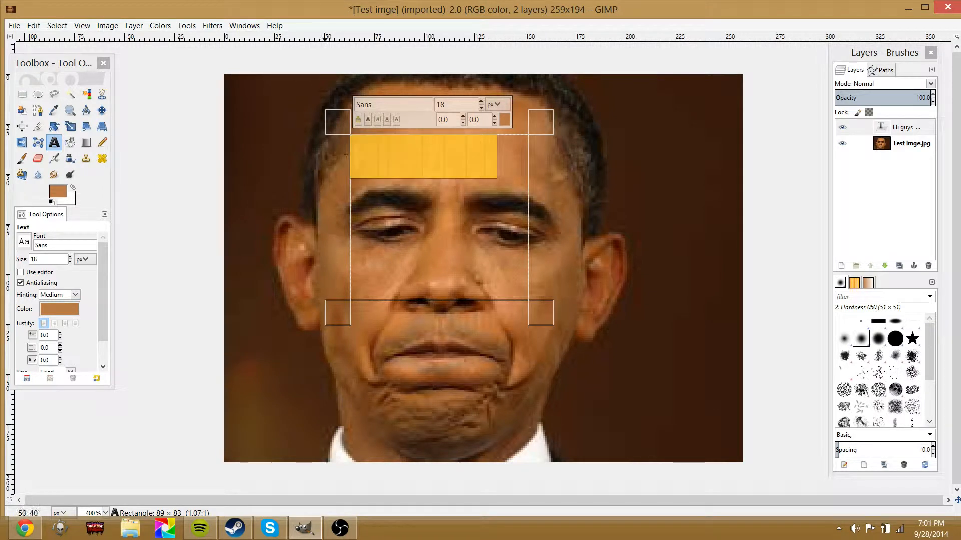
click(509, 122)
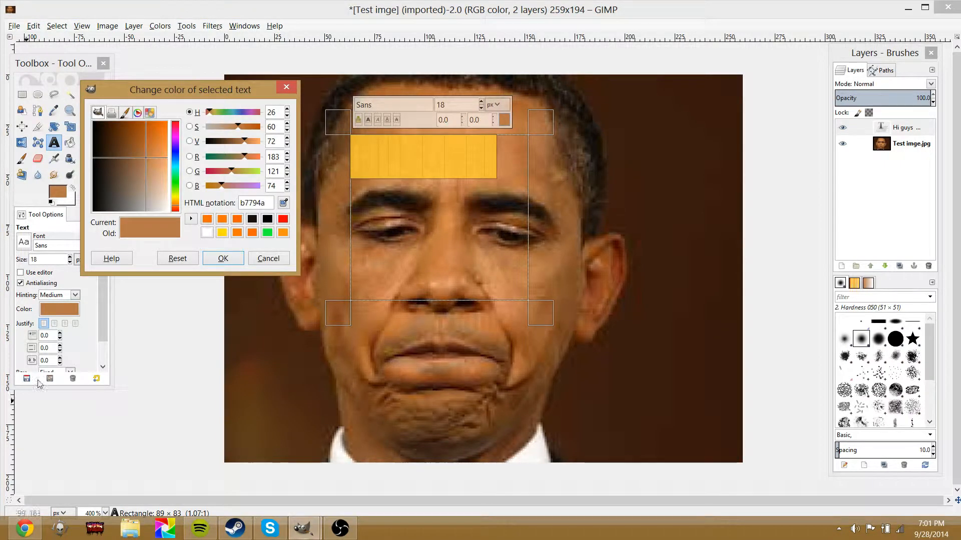
drag(160, 154, 126, 106)
click(111, 112)
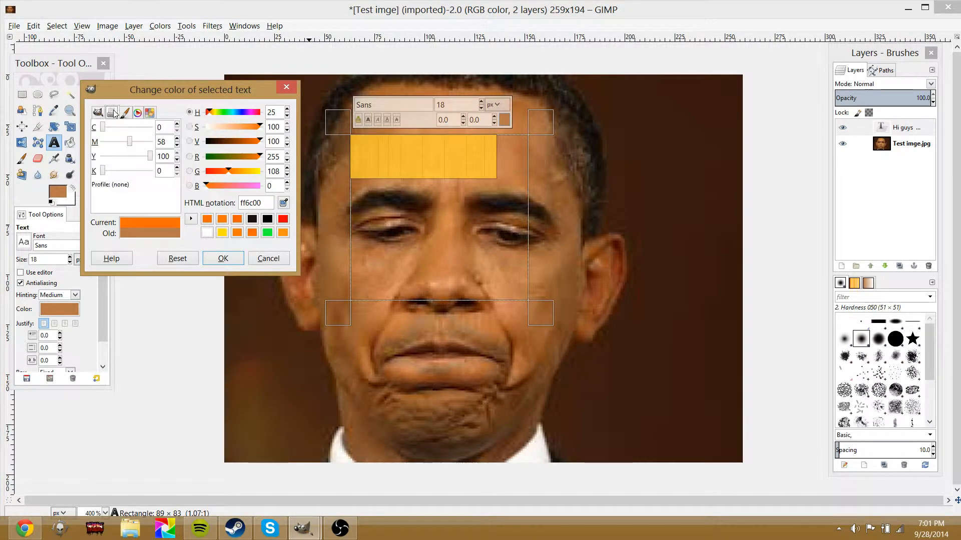
click(125, 112)
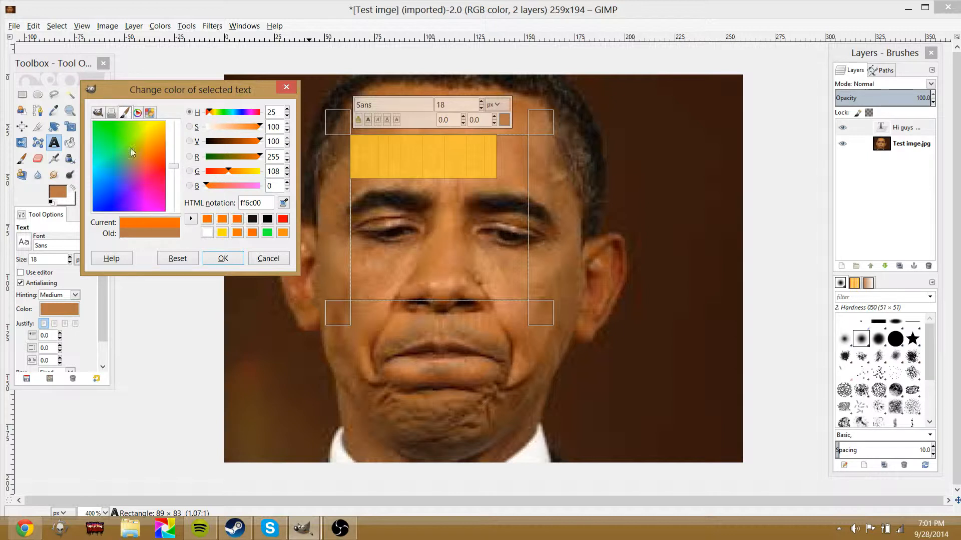
mouse_move(130, 148)
mouse_down()
mouse_move(131, 241)
mouse_move(142, 149)
mouse_up()
click(138, 112)
click(150, 112)
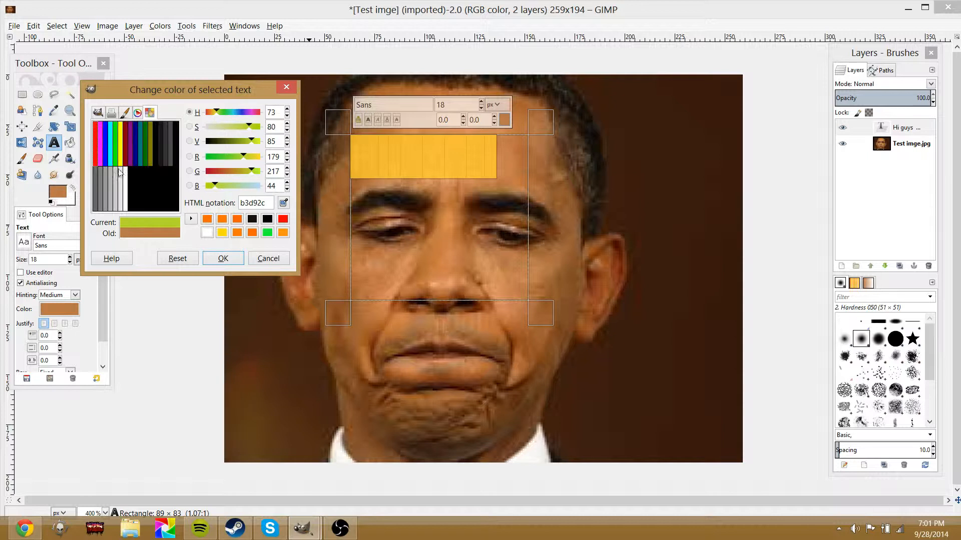
click(114, 145)
click(110, 150)
click(98, 112)
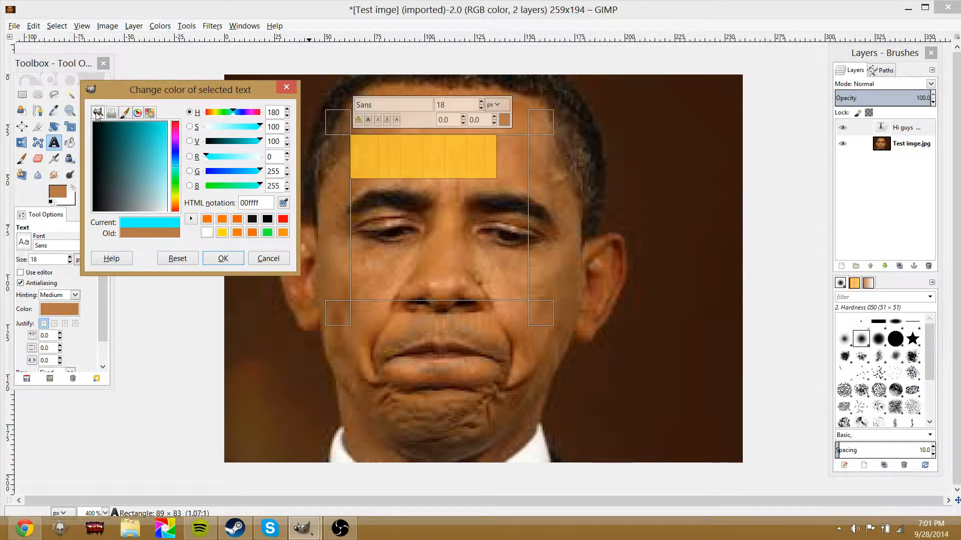
drag(118, 158, 176, 205)
drag(155, 154, 200, 110)
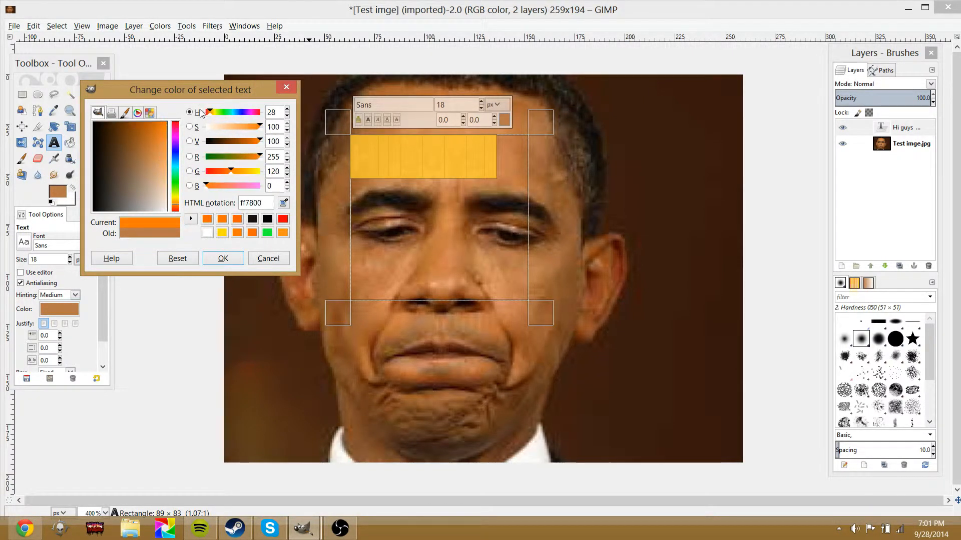
click(223, 259)
Set the selected text's font to From Cartoon Blocks
click(403, 104)
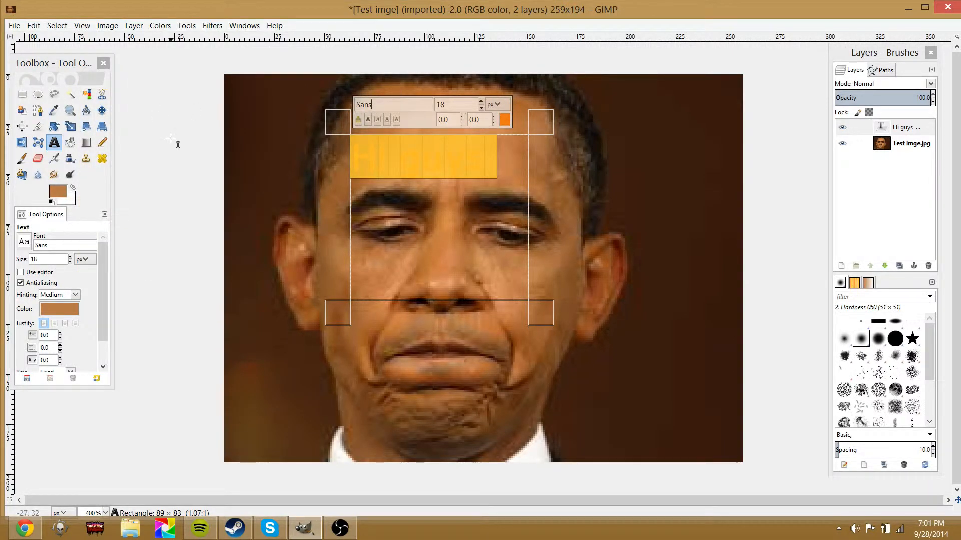
key(BackSpace)
key(BackSpace)
key(BackSpace)
text(fo)
click(407, 256)
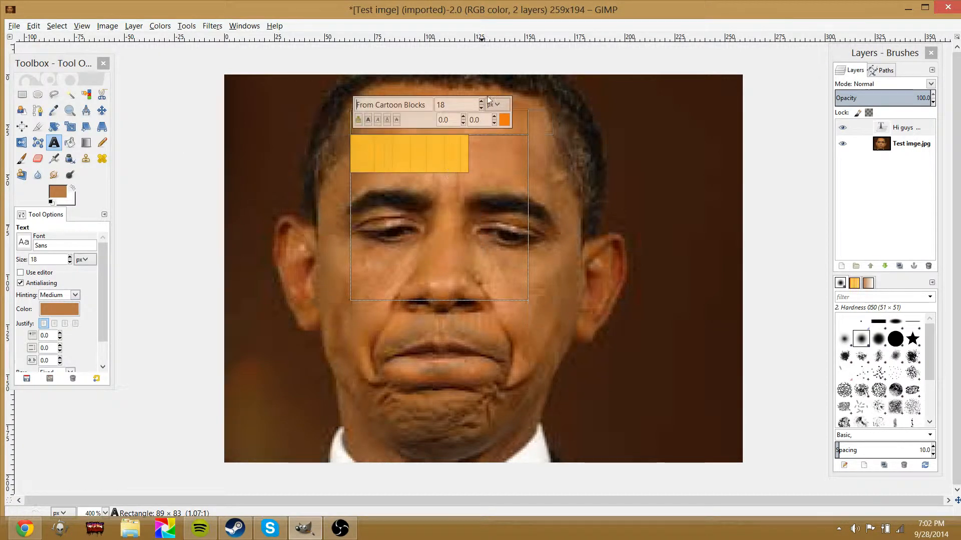
Set the text size to 34 and widen the text box to the right
click(481, 94)
click(489, 164)
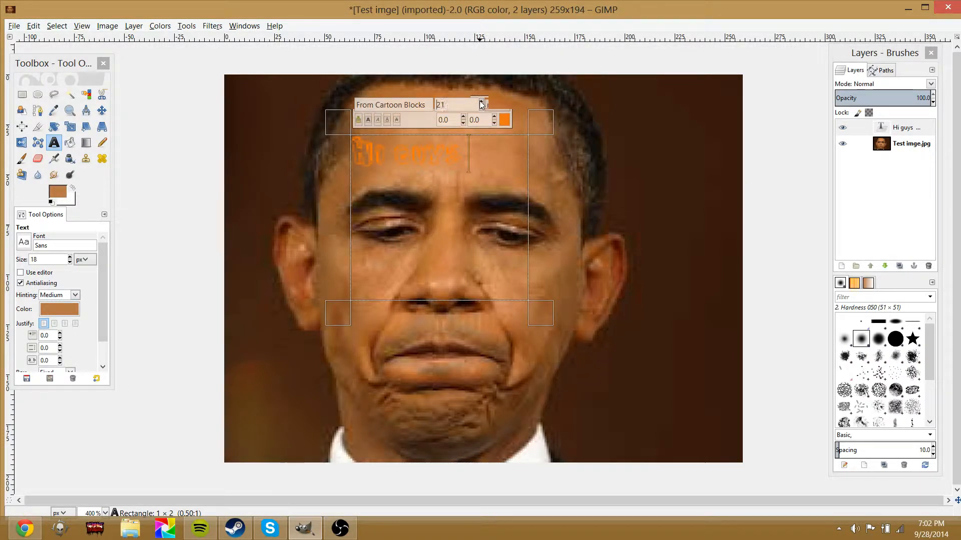
drag(490, 142, 338, 159)
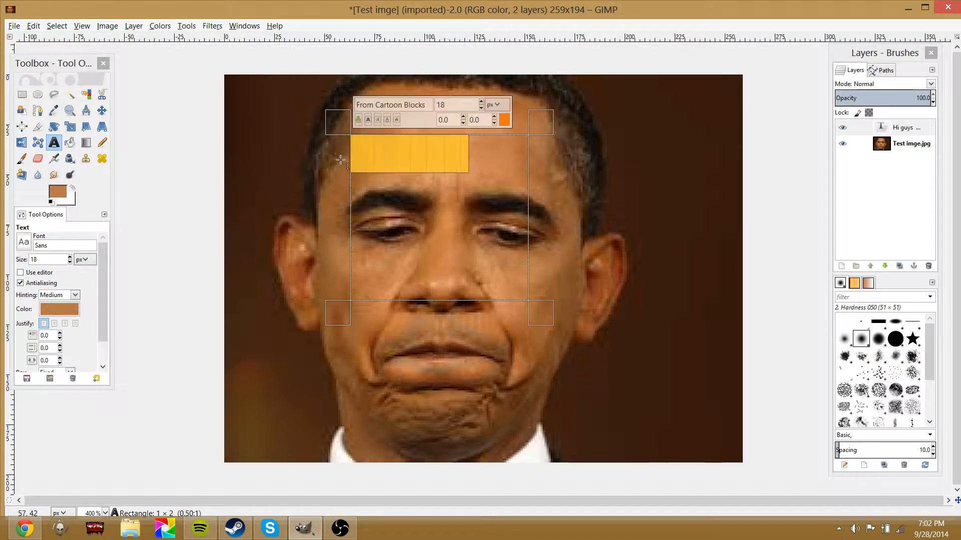
click(482, 102)
drag(538, 305, 666, 323)
click(571, 186)
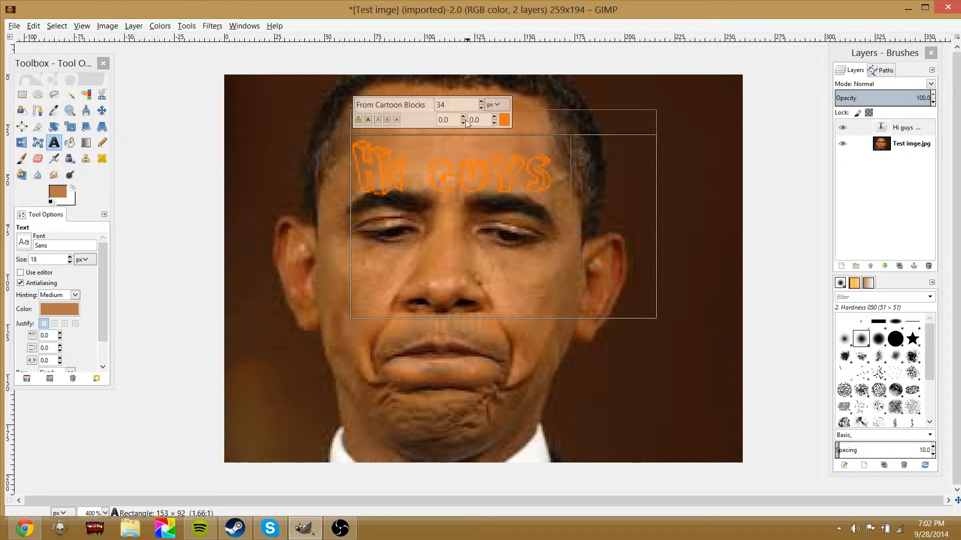
click(387, 120)
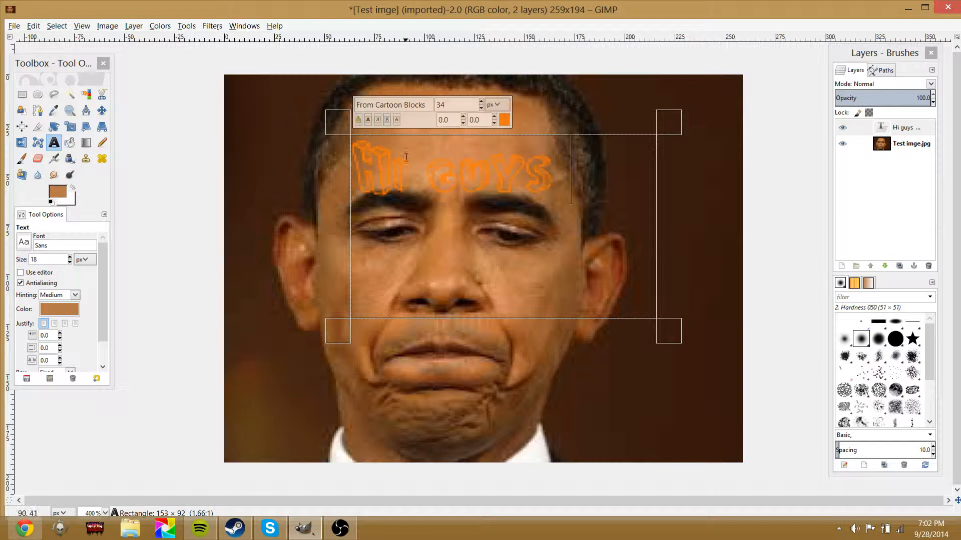
click(463, 116)
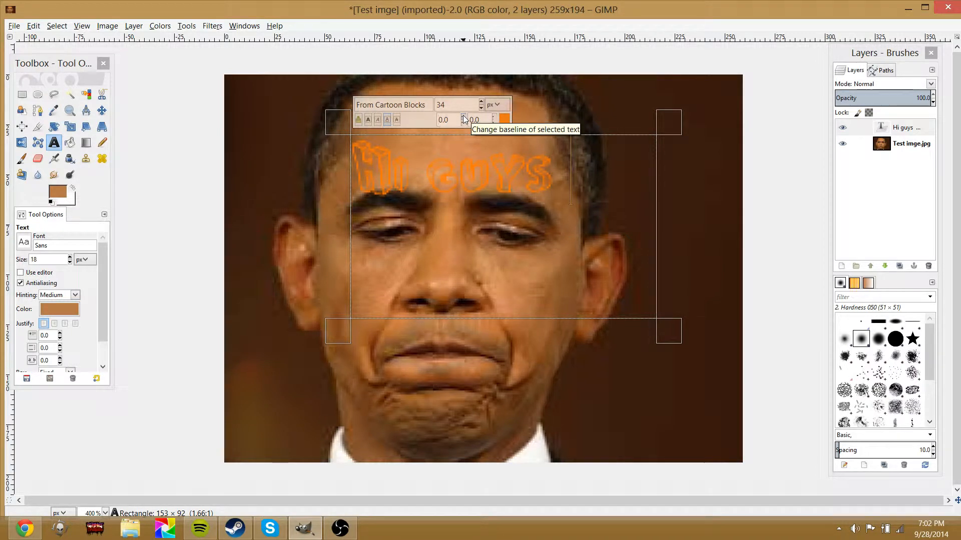
Set the text's line spacing to 33
click(495, 117)
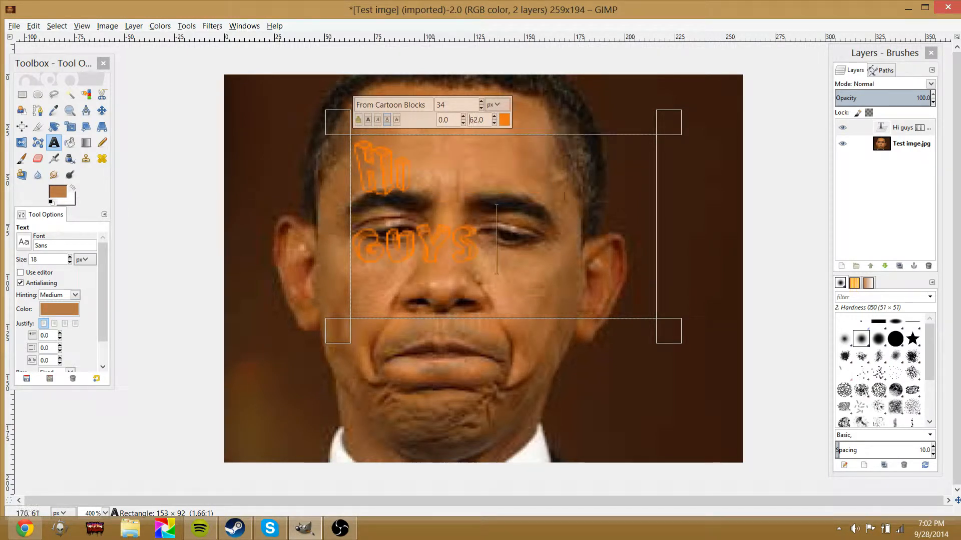
click(494, 122)
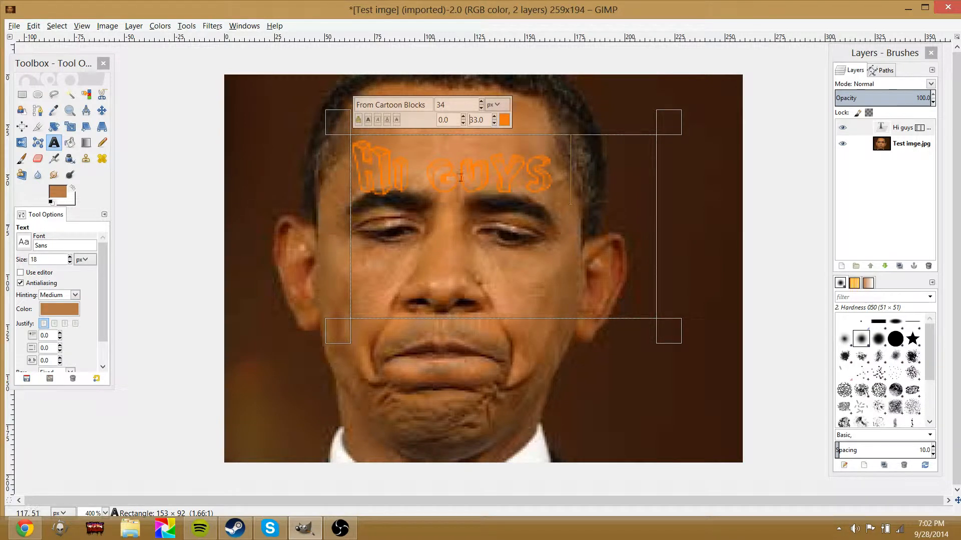
click(497, 105)
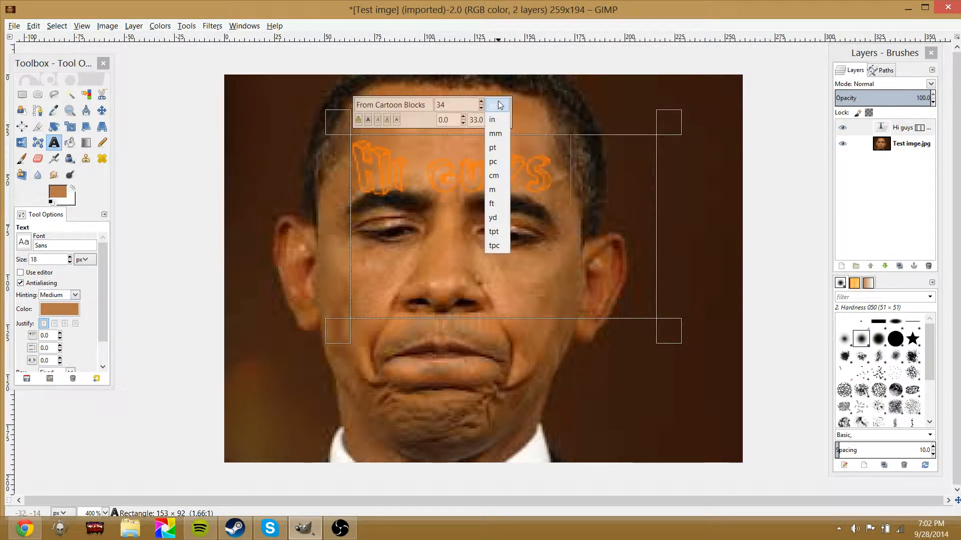
click(498, 105)
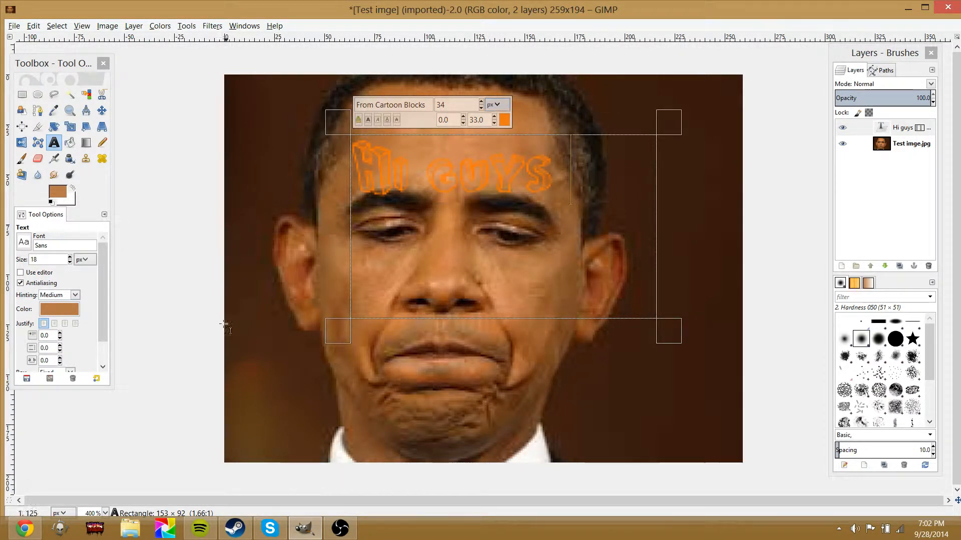
Set the foreground colour to black in the colour dialog
click(69, 142)
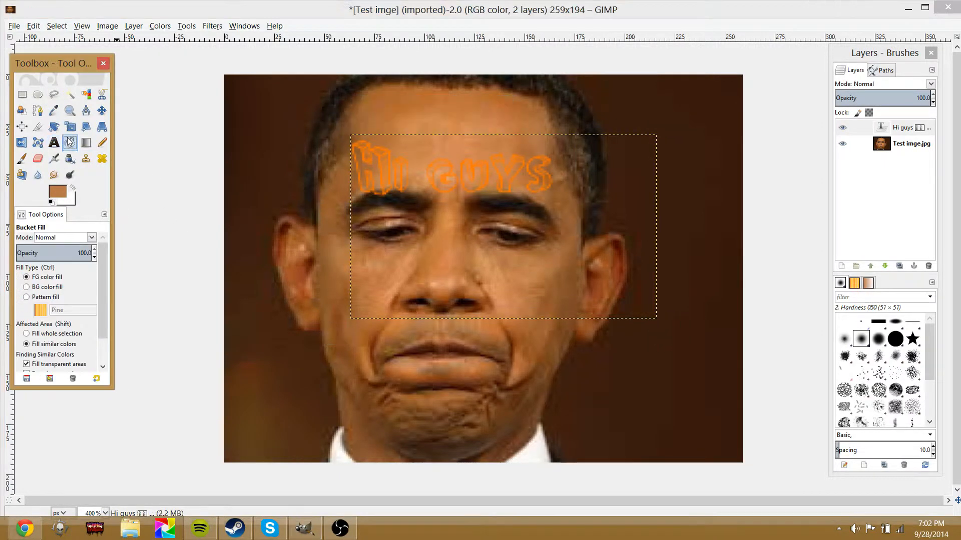
click(57, 191)
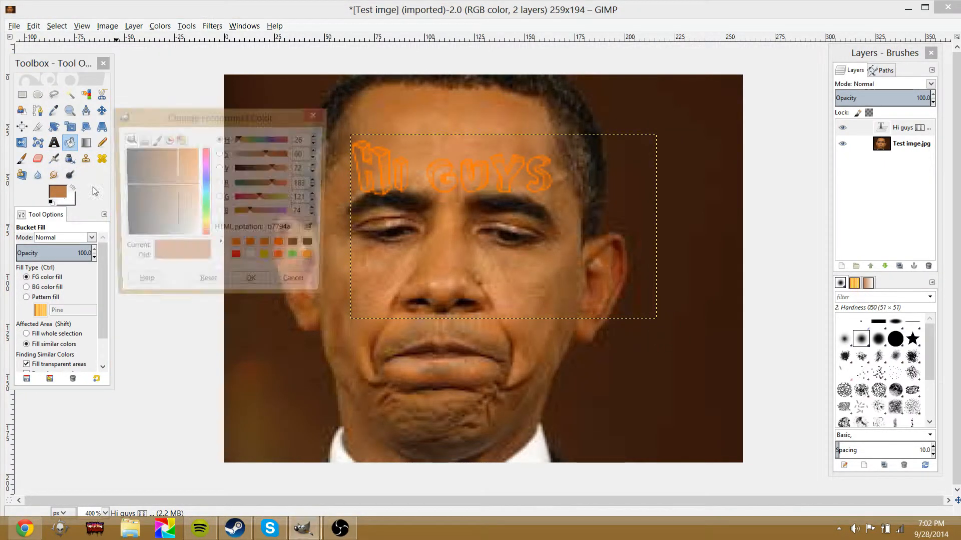
click(160, 170)
drag(160, 170, 121, 215)
click(259, 289)
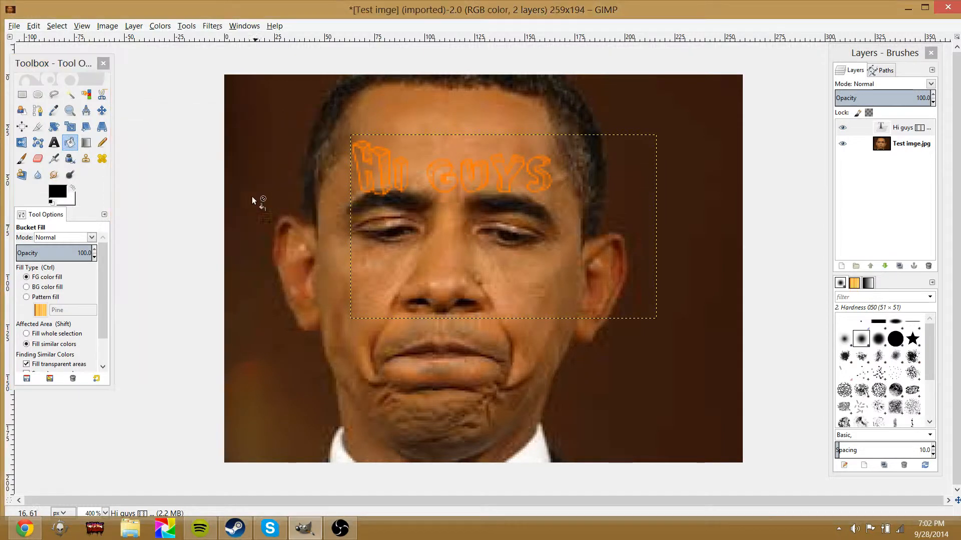
Select the whole image area and bucket-fill it with the foreground colour
click(21, 95)
drag(195, 53, 853, 489)
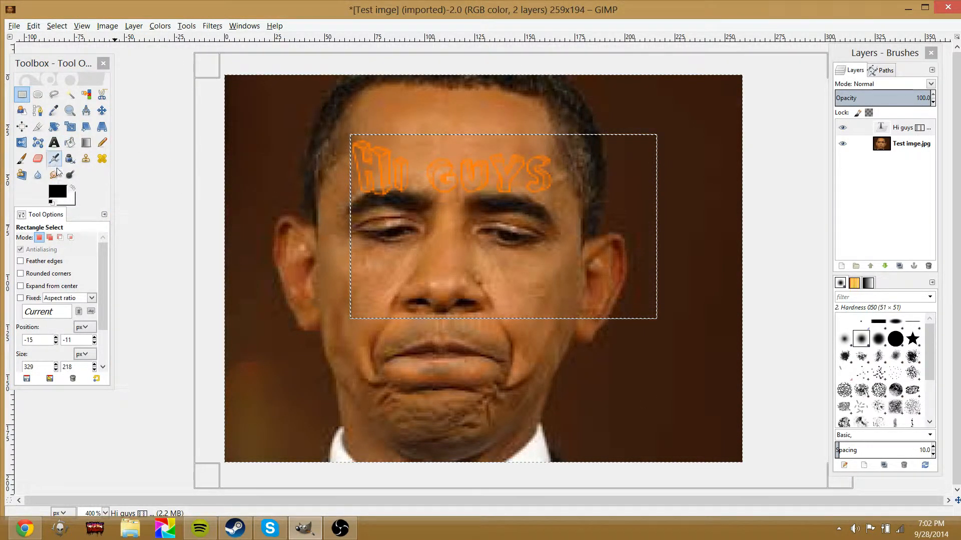
click(71, 160)
click(69, 143)
click(294, 175)
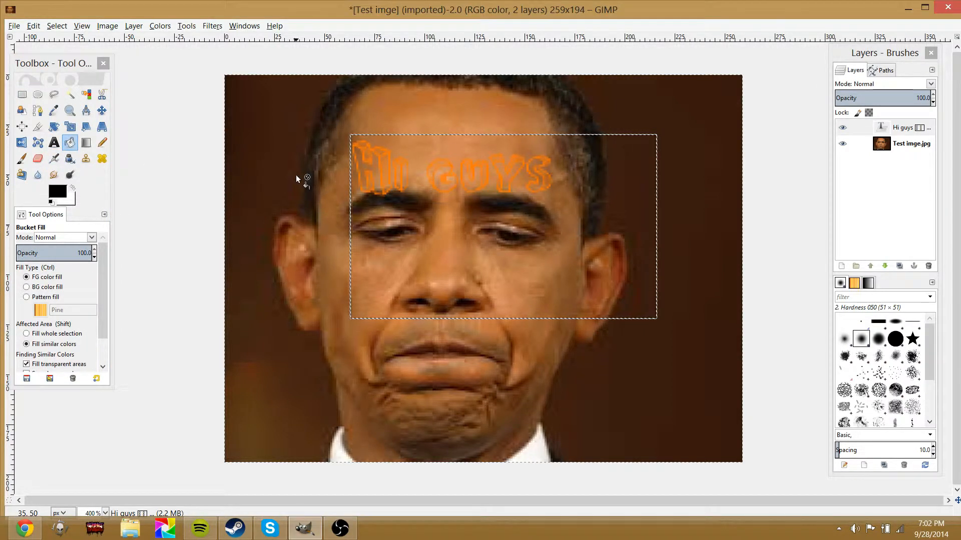
Undo the last four actions, back past the text edits
key(ctrl+z)
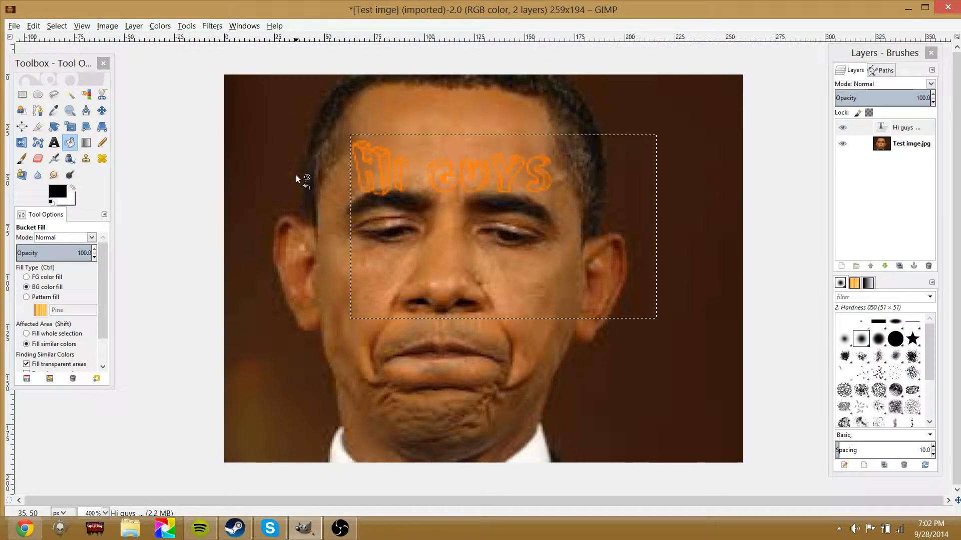
key(ctrl+z)
key(ctrl+z)
key(ctrl+z)
key(ctrl+z)
key(ctrl+z)
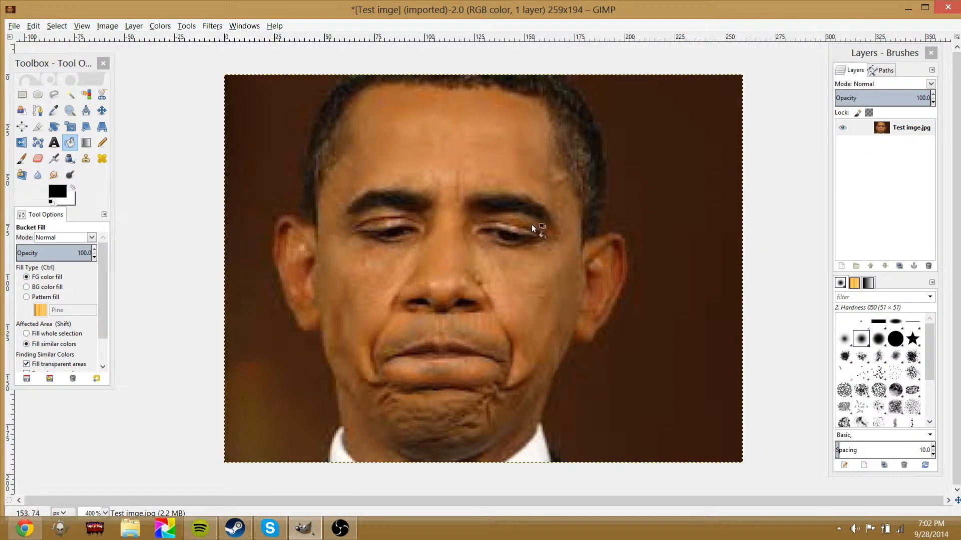
Draw several black-to-white linear gradients across the image with the Blend tool
click(84, 144)
drag(269, 157, 422, 281)
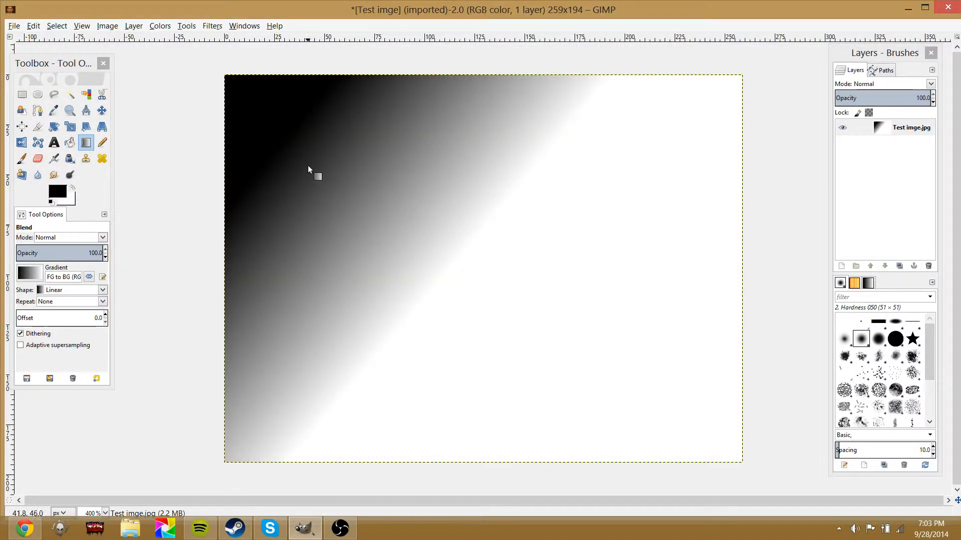
drag(308, 166, 497, 356)
drag(590, 361, 275, 93)
drag(339, 187, 545, 365)
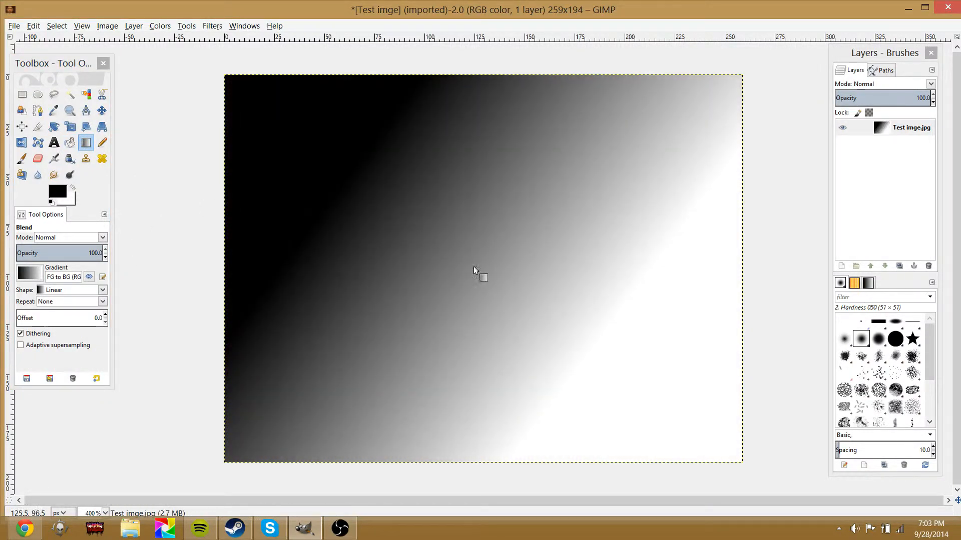
drag(474, 267, 326, 151)
drag(376, 202, 442, 320)
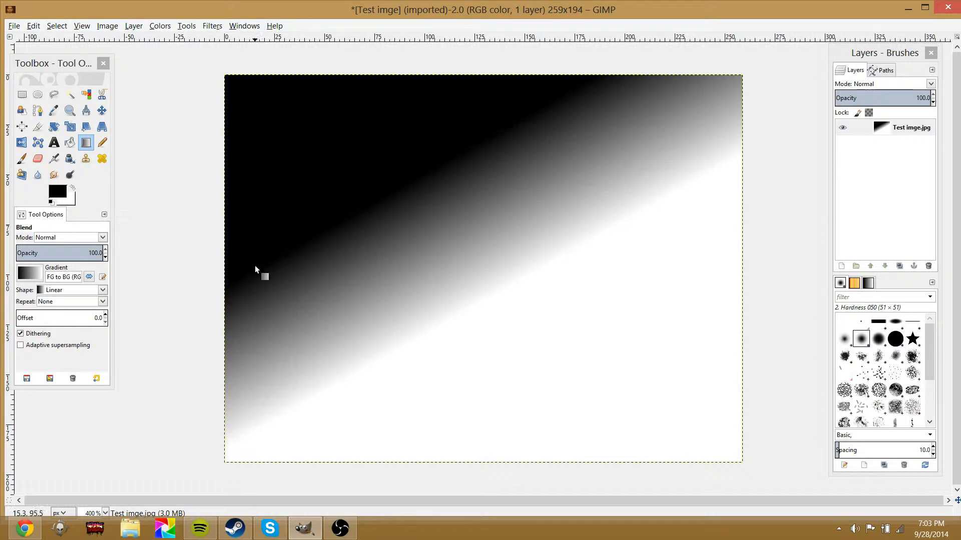
click(100, 150)
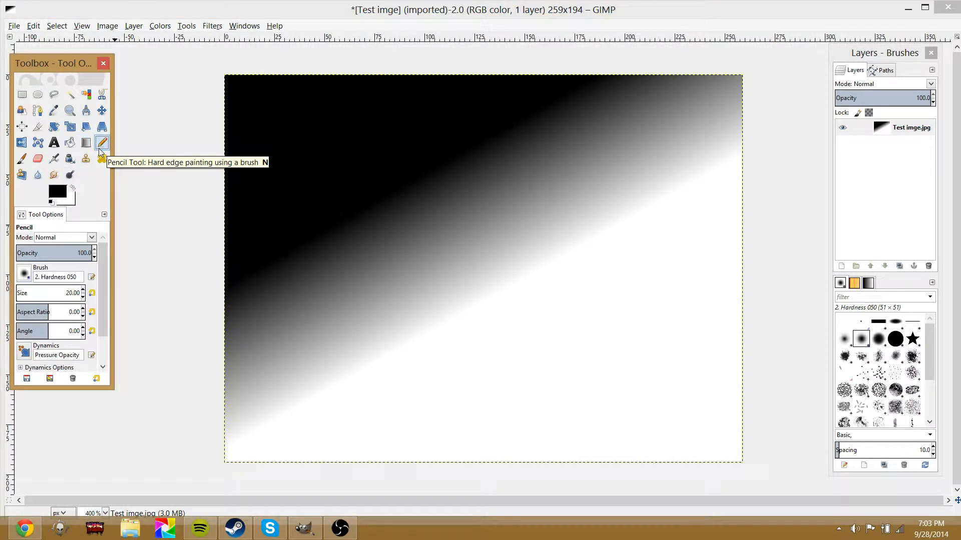
Undo all the gradient fills
key(ctrl+z)
key(ctrl+z)
key(ctrl+z)
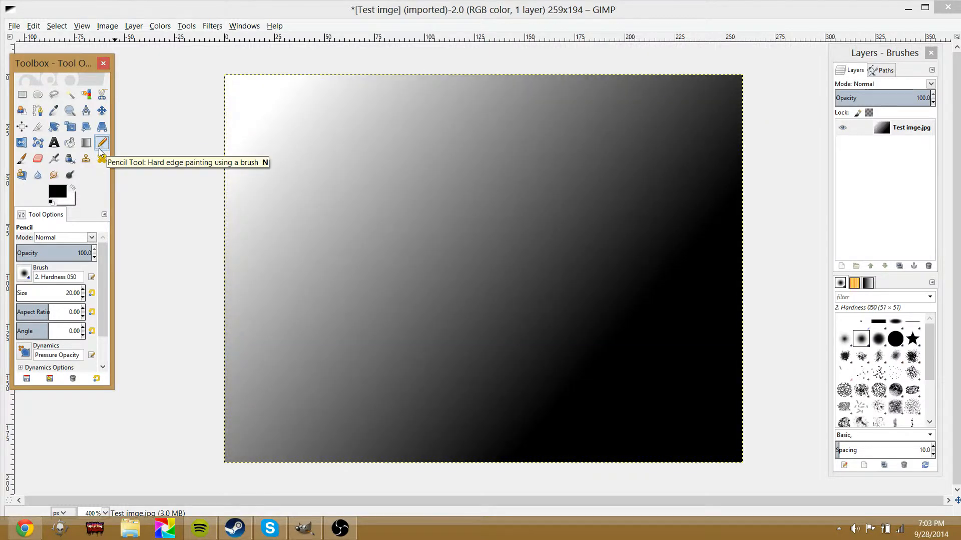
key(ctrl+z)
key(ctrl+z)
key(ctrl+z)
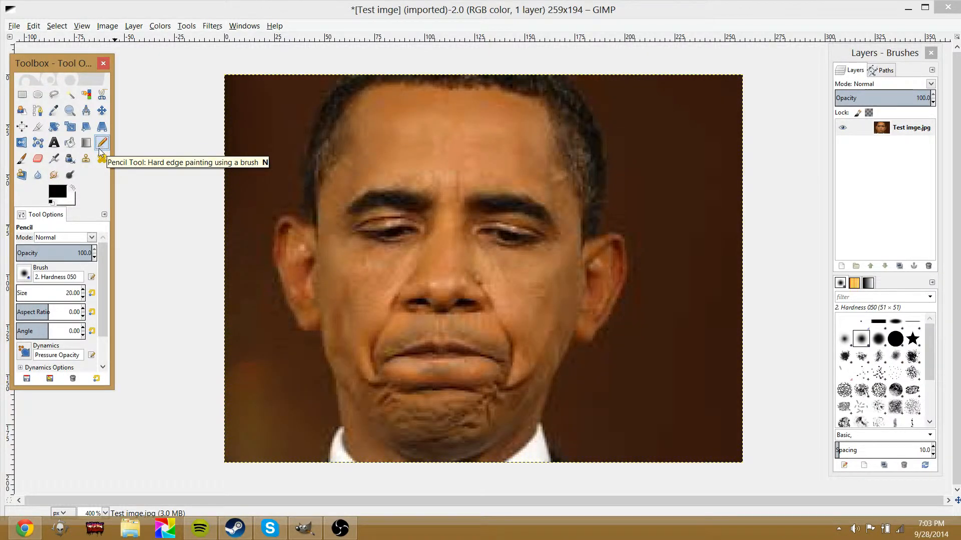
Scribble across the face with the Pencil and then the Paintbrush, undoing each stroke
mouse_move(276, 131)
mouse_down()
mouse_move(326, 237)
mouse_move(454, 170)
mouse_move(608, 206)
mouse_up()
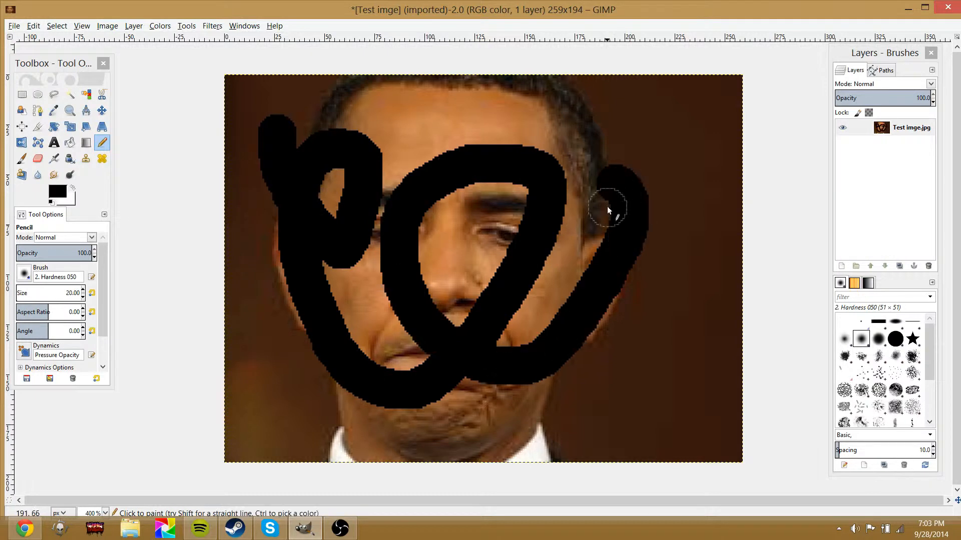
key(ctrl+z)
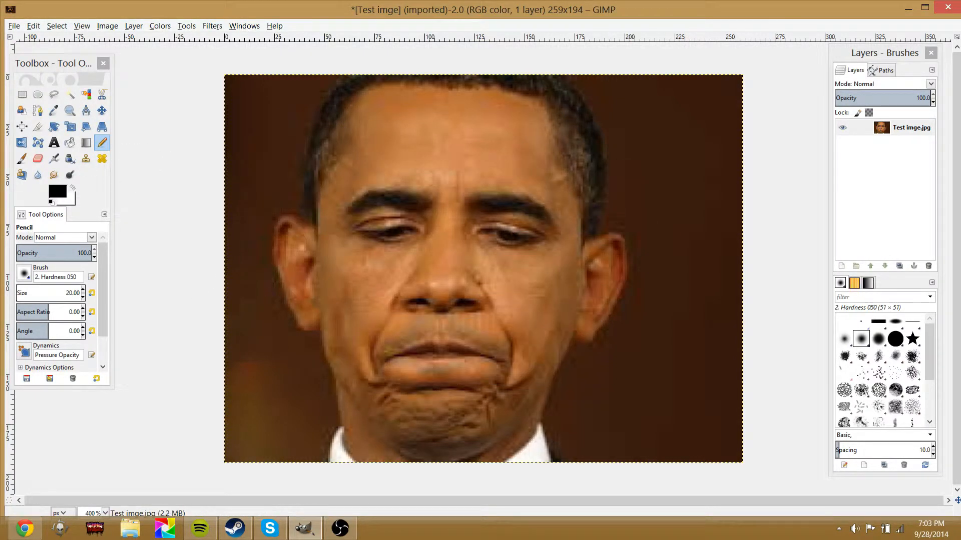
click(22, 159)
mouse_move(313, 132)
mouse_down()
mouse_move(354, 226)
mouse_move(520, 333)
mouse_up()
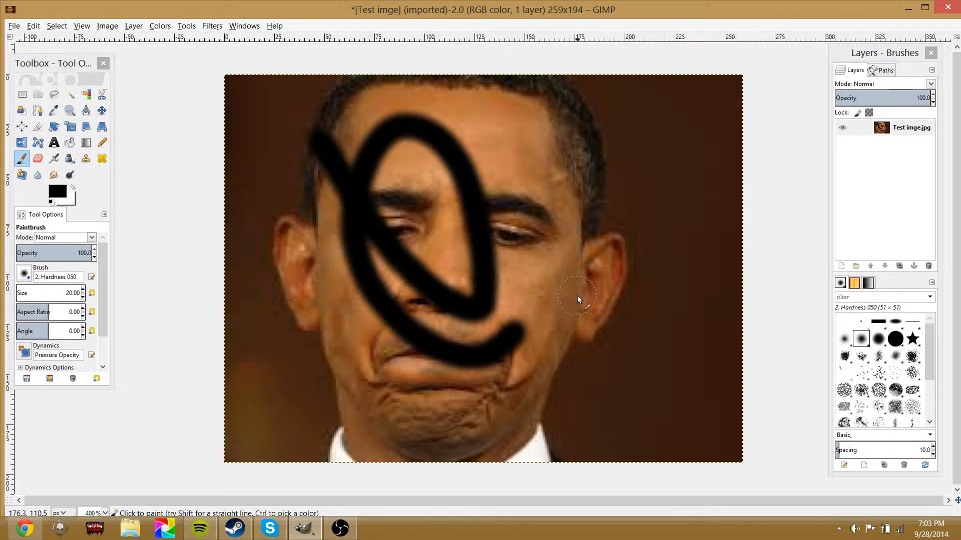
key(ctrl+z)
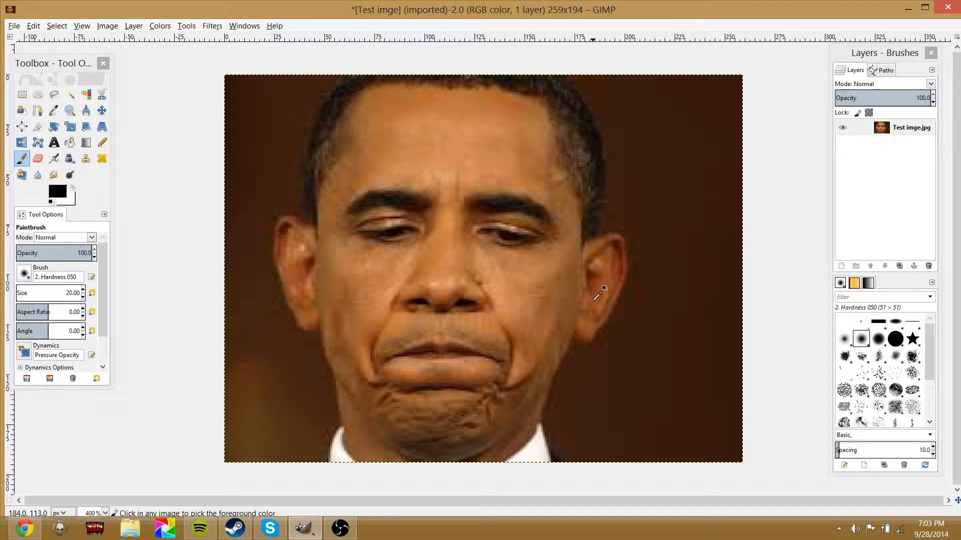
Try the Eraser and the Airbrush on the face, undoing each stroke
click(37, 159)
mouse_move(382, 113)
mouse_down()
mouse_move(407, 253)
mouse_move(746, 142)
mouse_up()
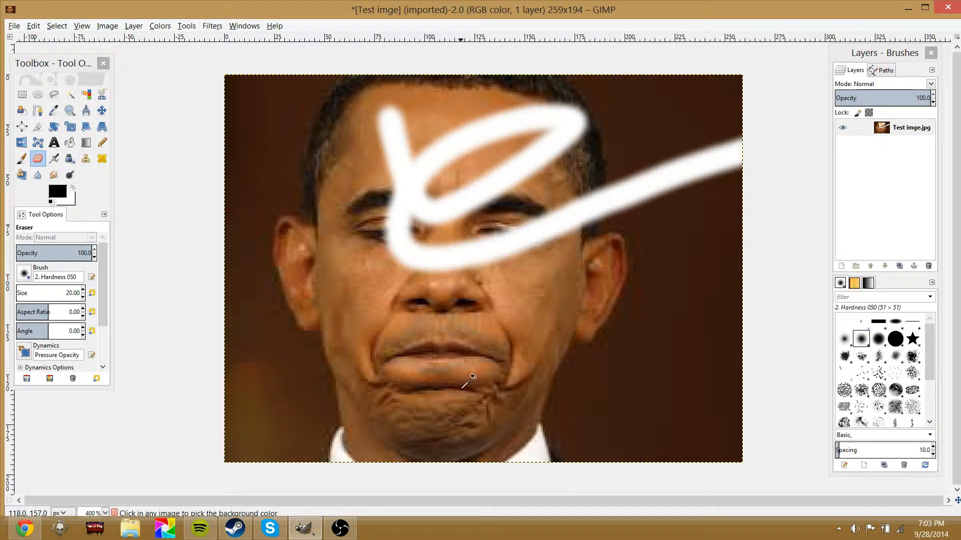
key(ctrl+z)
click(54, 159)
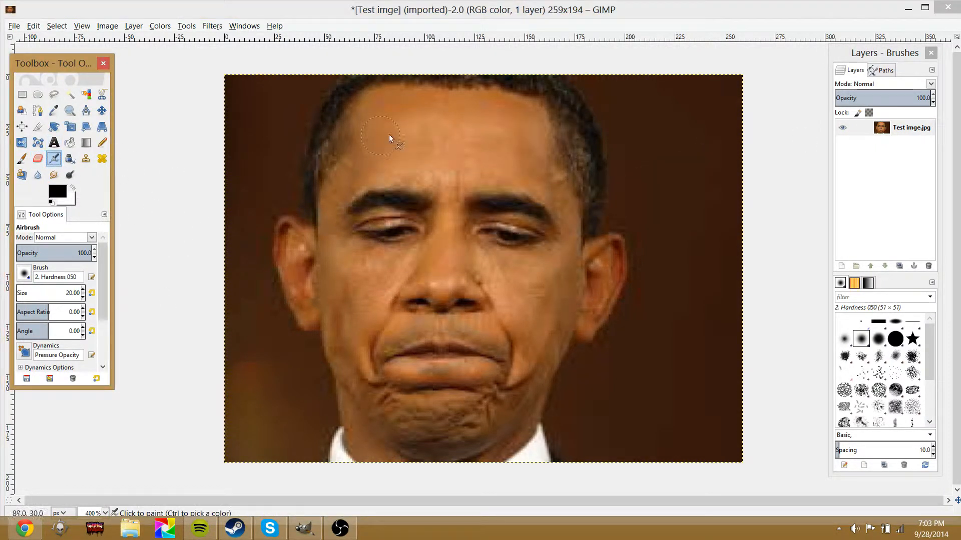
drag(389, 134, 590, 217)
key(ctrl+z)
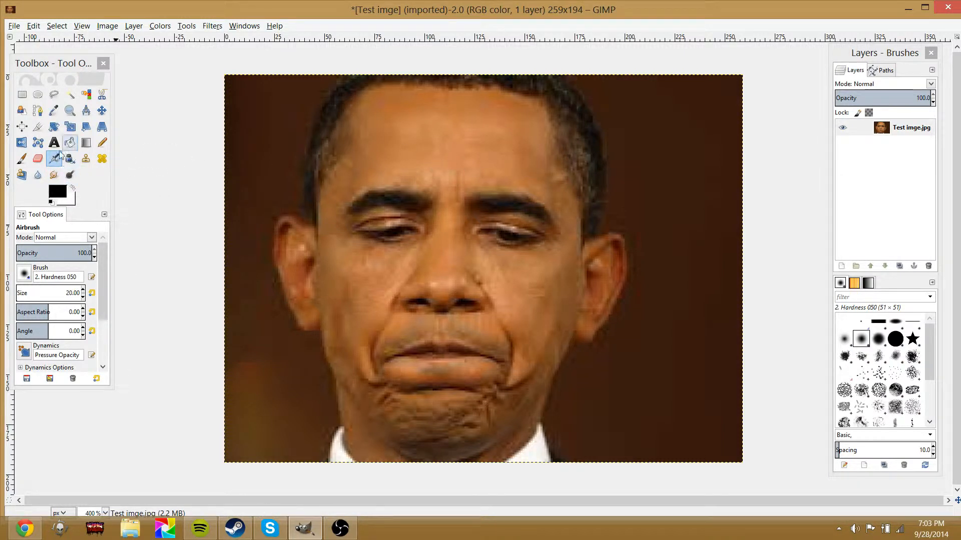
Pick the forehead skin colour with the Color Picker and airbrush it over the chin crease
click(53, 110)
click(418, 135)
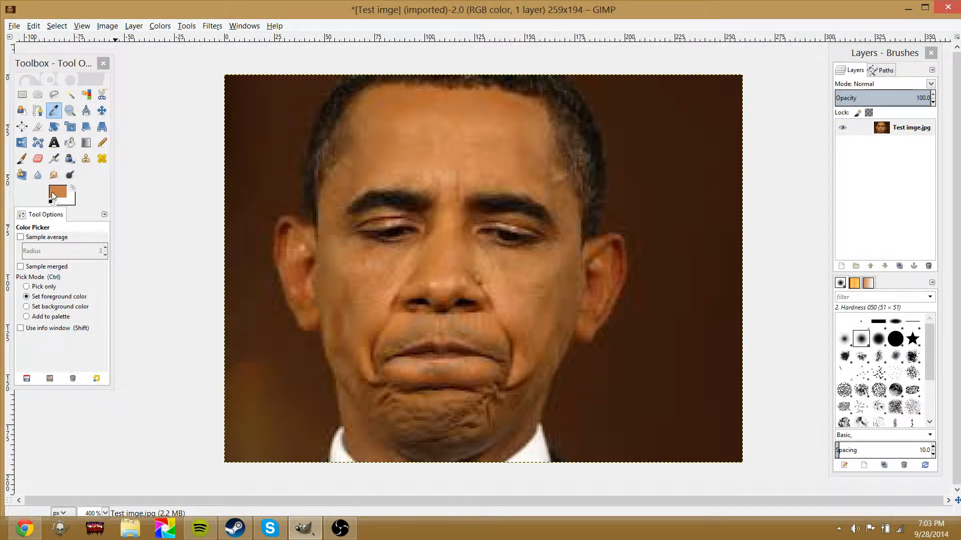
click(53, 159)
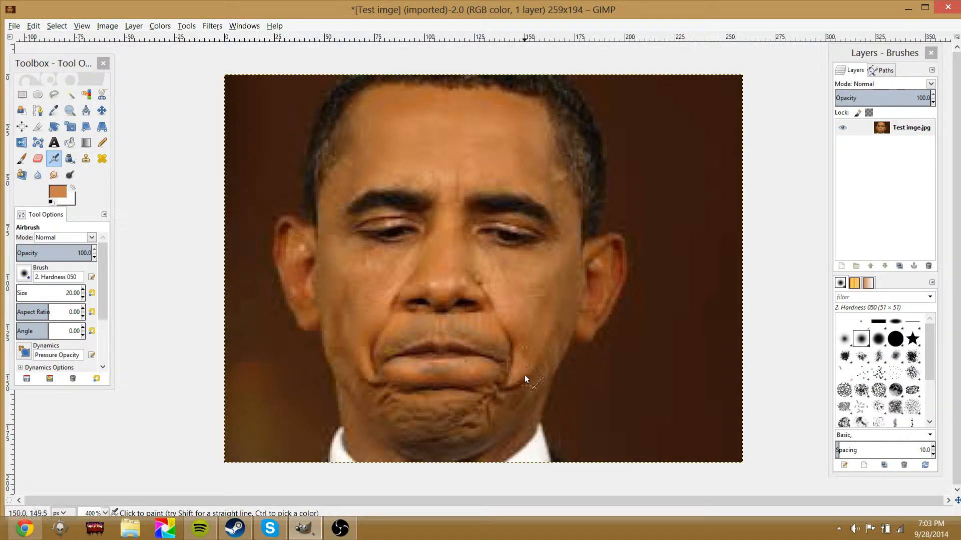
mouse_move(524, 375)
mouse_down()
mouse_move(521, 407)
mouse_move(502, 421)
mouse_up()
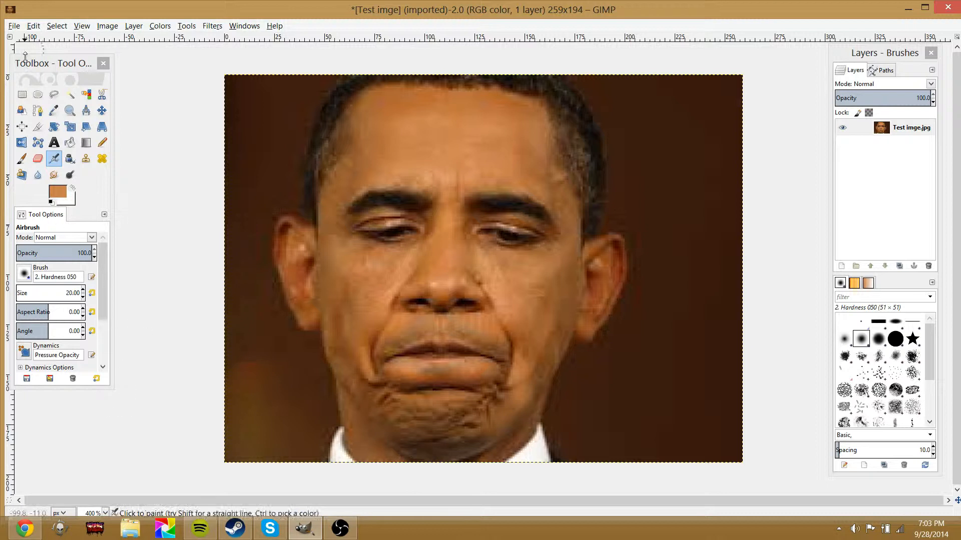
Blur the lower chin area with the Blur / Sharpen tool
click(54, 174)
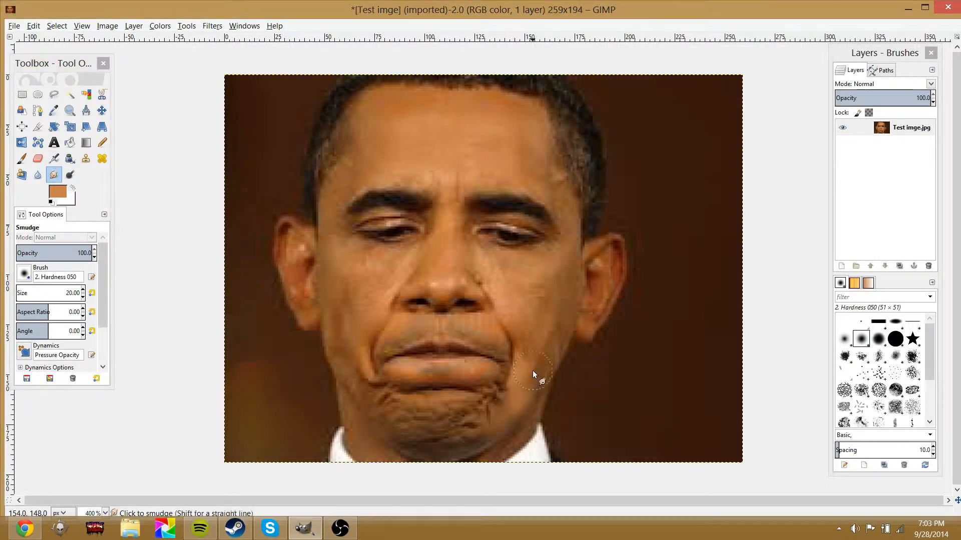
click(37, 175)
mouse_move(497, 410)
mouse_down()
mouse_move(482, 435)
mouse_move(534, 400)
mouse_move(455, 426)
mouse_move(493, 423)
mouse_move(421, 428)
mouse_up()
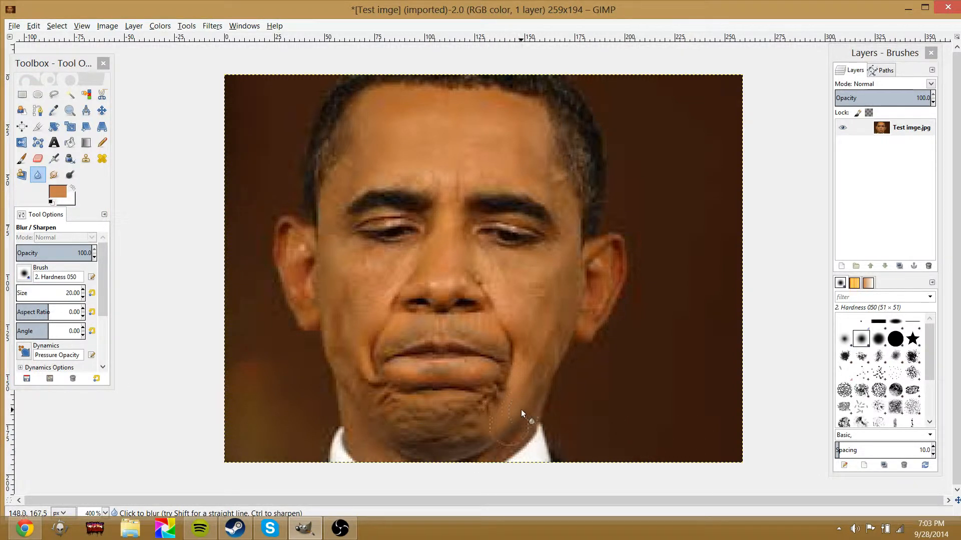
Airbrush skin colour over the forehead, chin and cheek, undoing a stray stroke in the background
click(54, 159)
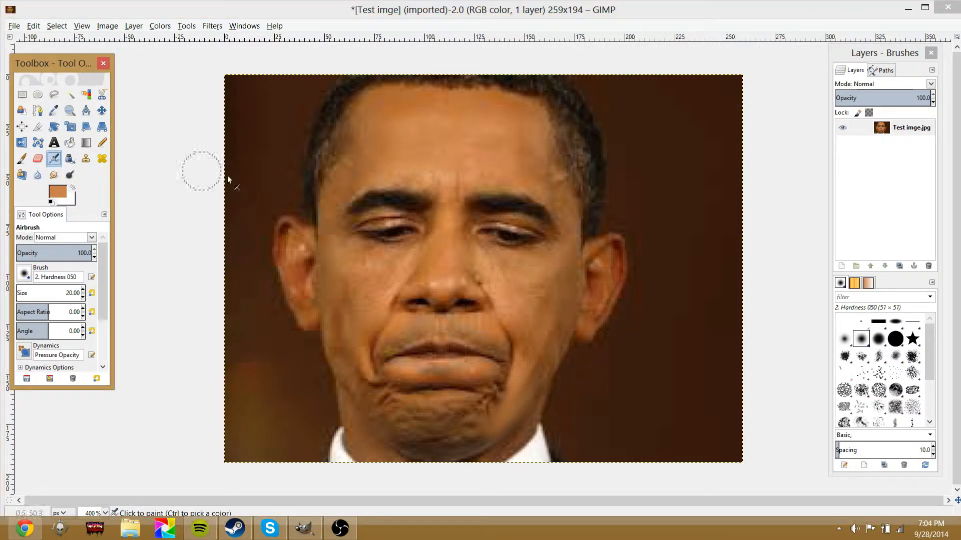
drag(439, 175, 419, 172)
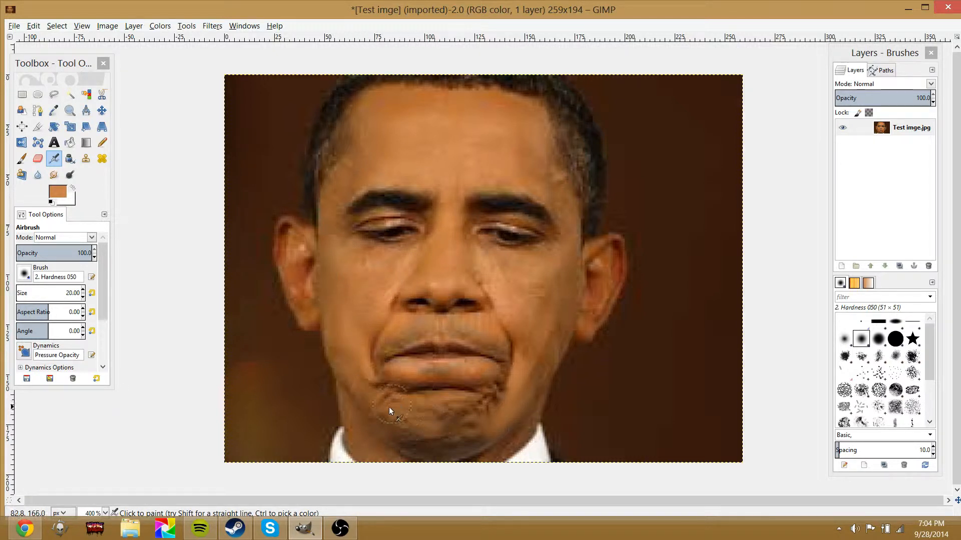
mouse_move(390, 410)
mouse_down()
mouse_move(492, 425)
mouse_move(370, 408)
mouse_move(465, 413)
mouse_move(431, 408)
mouse_up()
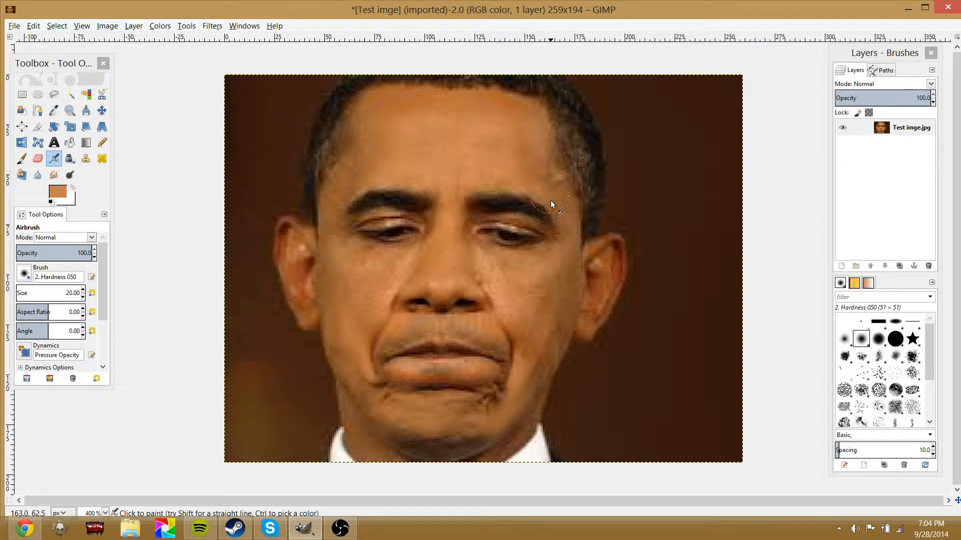
drag(563, 266, 522, 296)
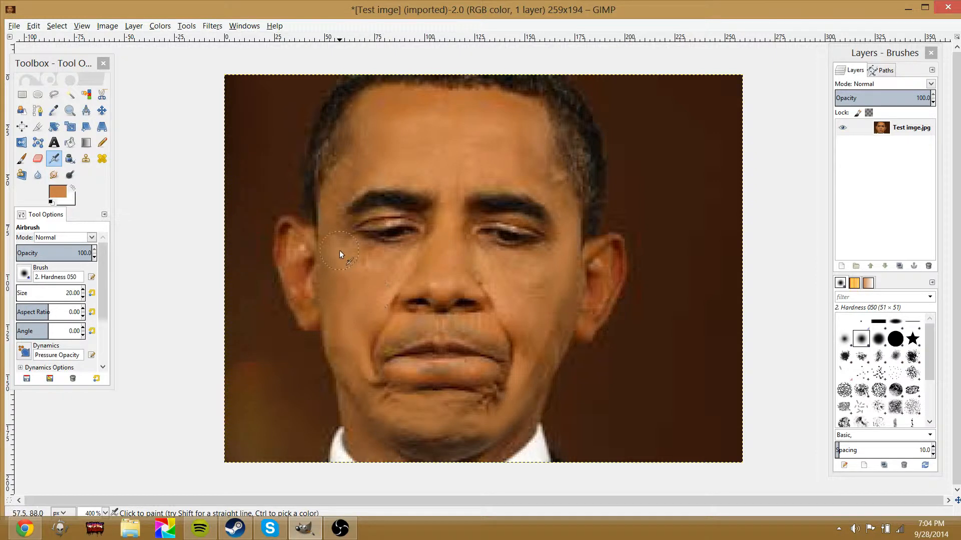
mouse_move(621, 380)
mouse_down()
mouse_move(678, 350)
mouse_move(657, 343)
mouse_move(680, 278)
mouse_move(677, 357)
mouse_up()
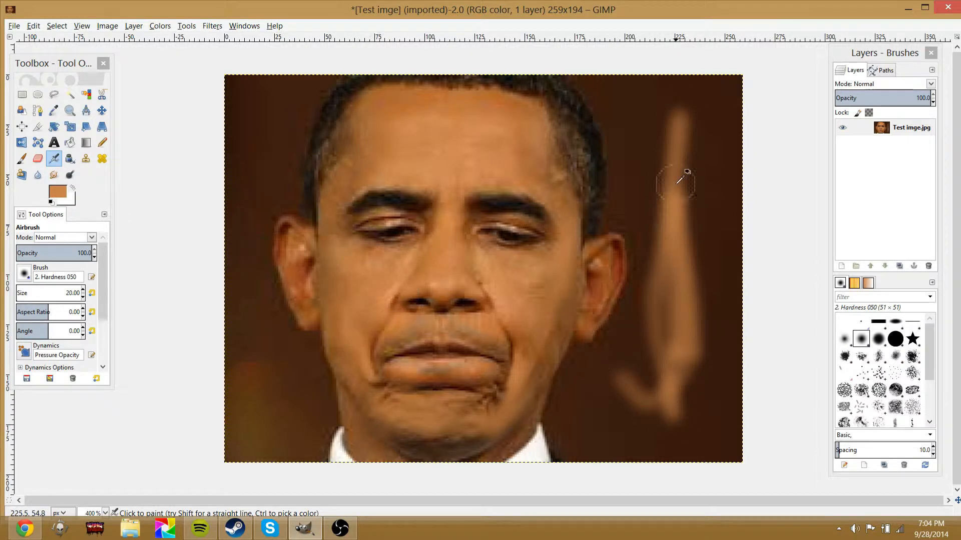
key(ctrl+z)
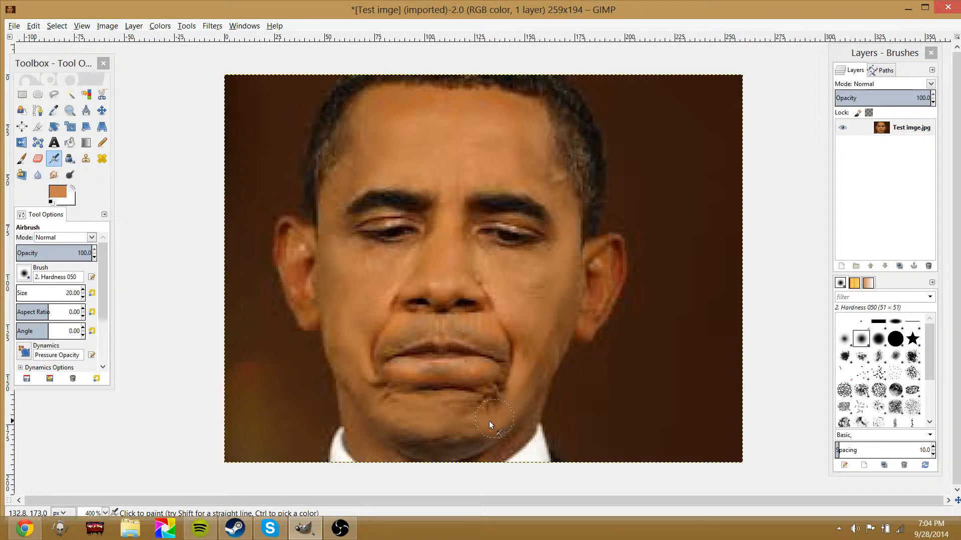
Airbrush over the chin crease and smooth it with the Smudge tool
mouse_move(393, 426)
mouse_down()
mouse_move(435, 461)
mouse_move(472, 445)
mouse_move(434, 453)
mouse_move(446, 425)
mouse_up()
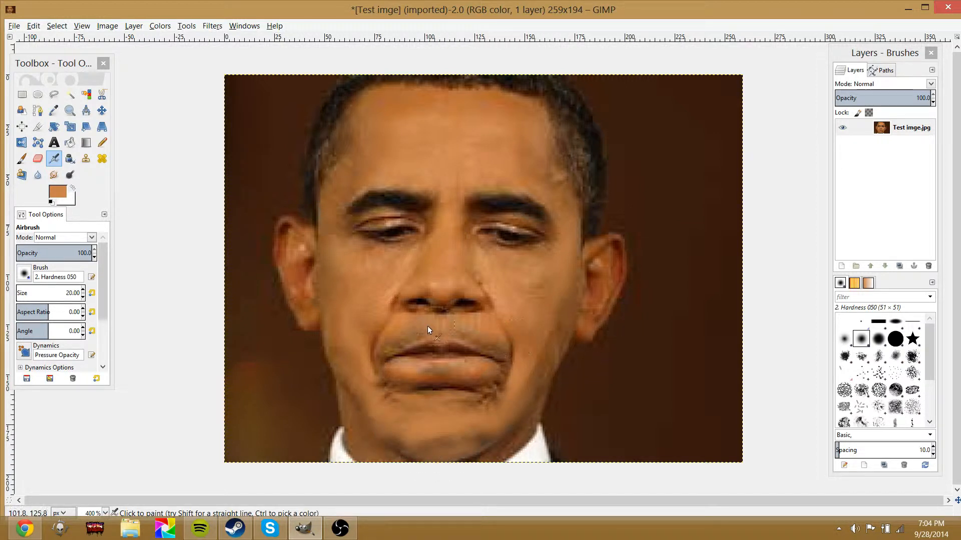
click(54, 175)
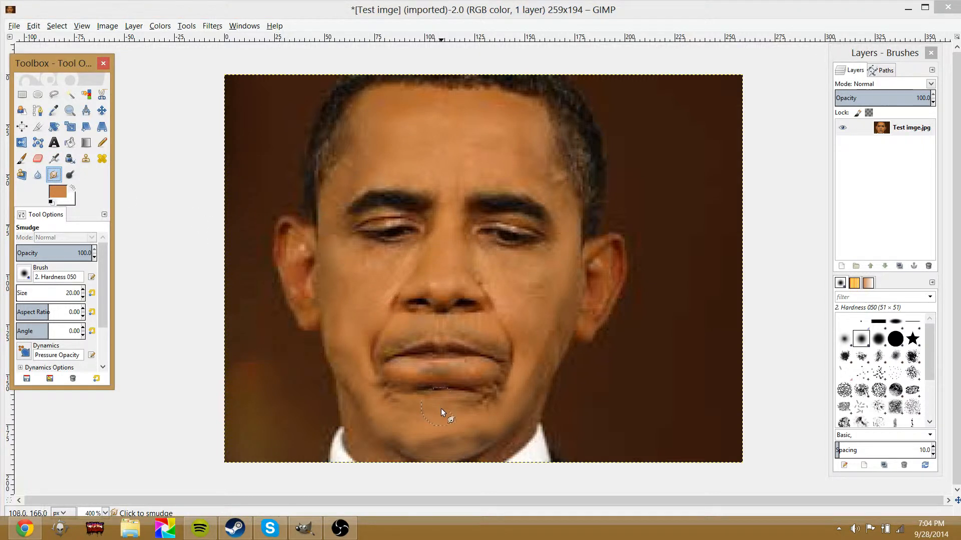
mouse_move(441, 409)
mouse_down()
mouse_move(412, 417)
mouse_move(426, 434)
mouse_up()
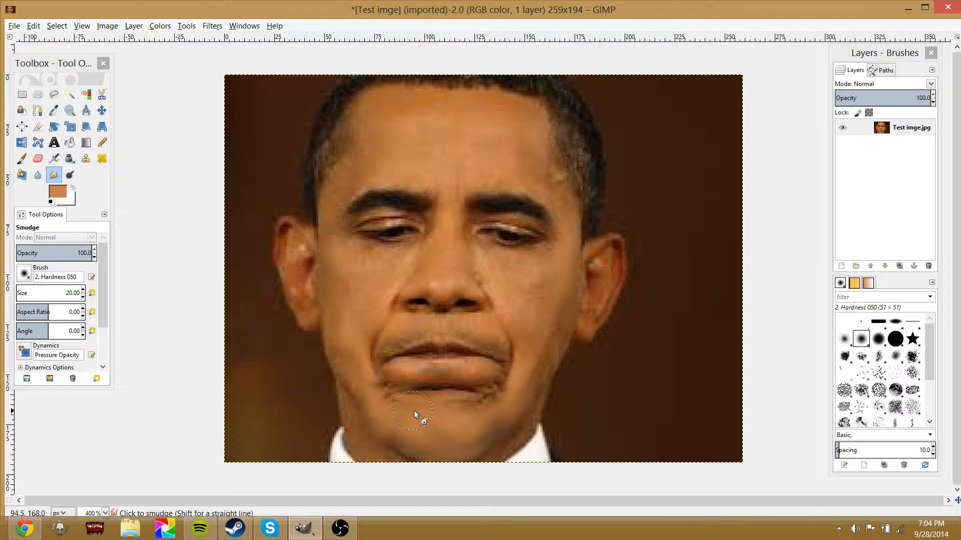
drag(413, 410, 440, 384)
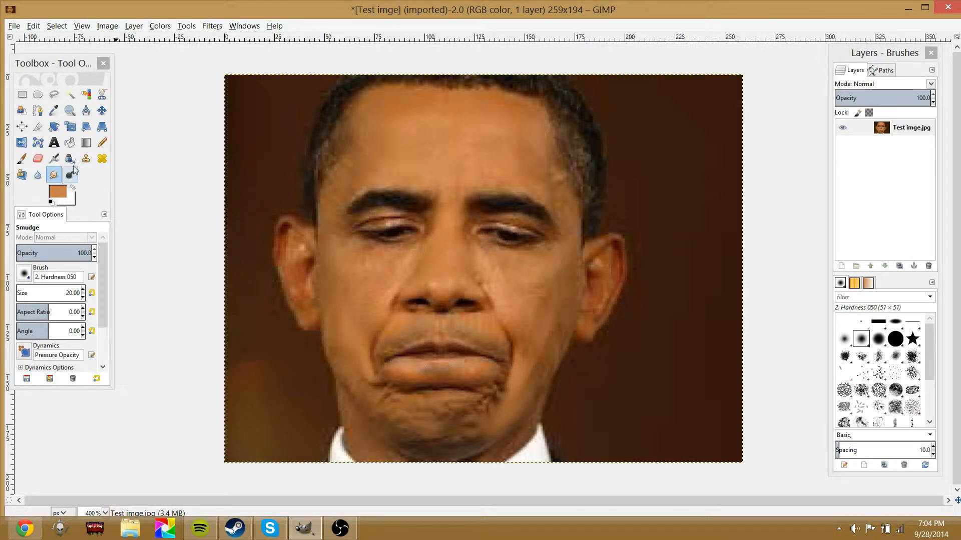
Try the Clone tool with a source beside the cheek, painting over the jaw and eye, then undo the strokes
click(53, 159)
click(75, 162)
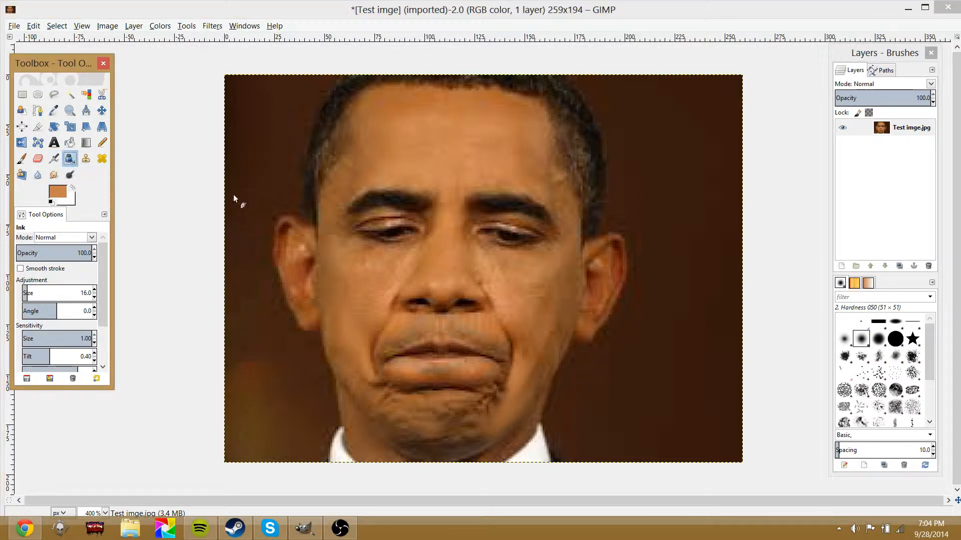
click(85, 158)
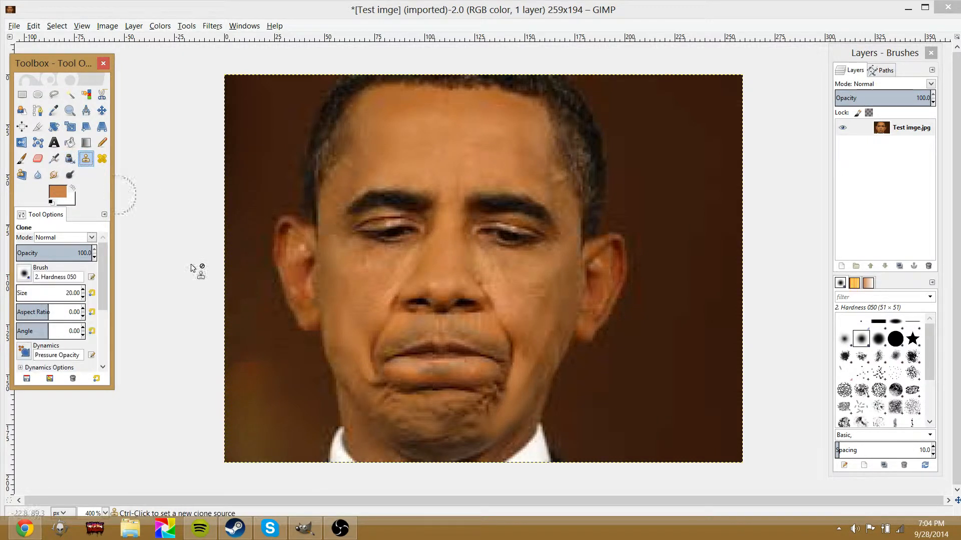
ctrl+click(311, 382)
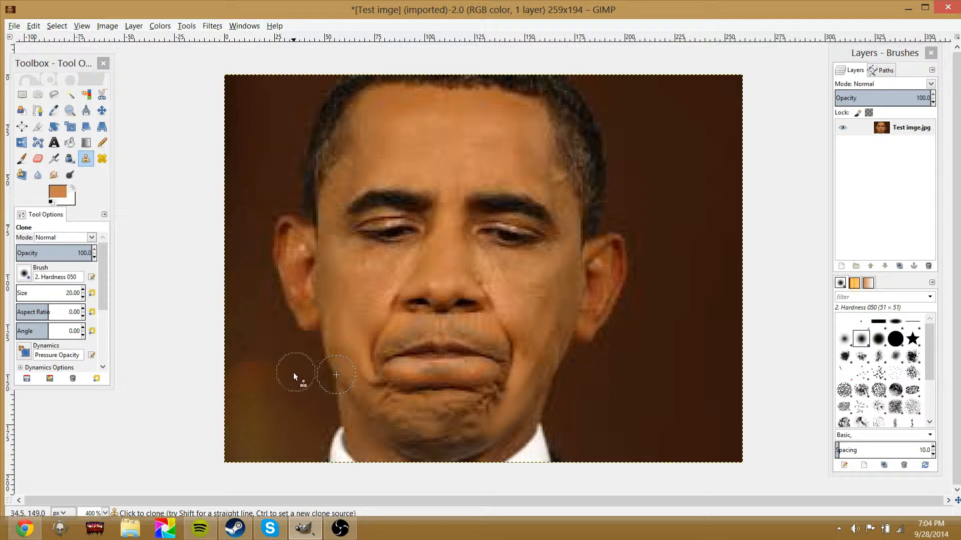
drag(332, 374, 320, 325)
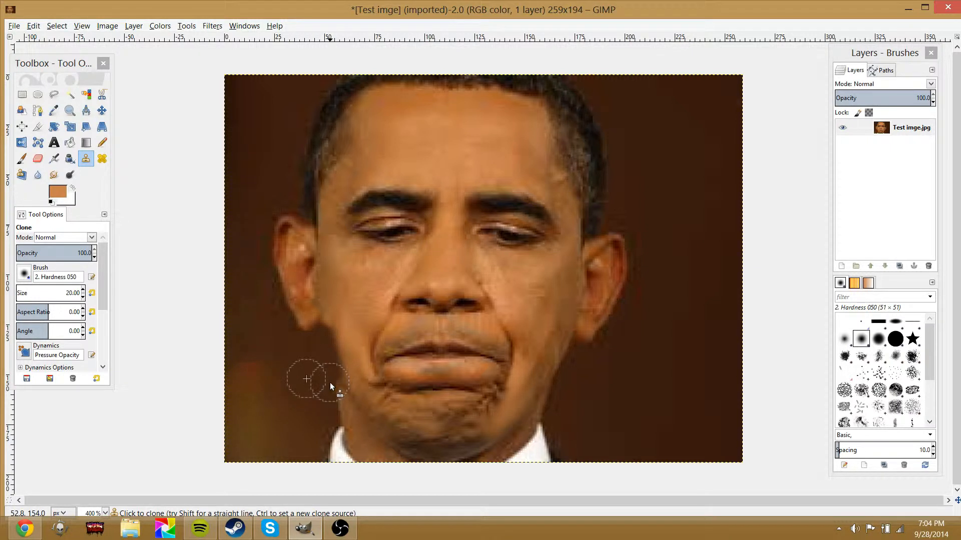
drag(329, 383, 334, 431)
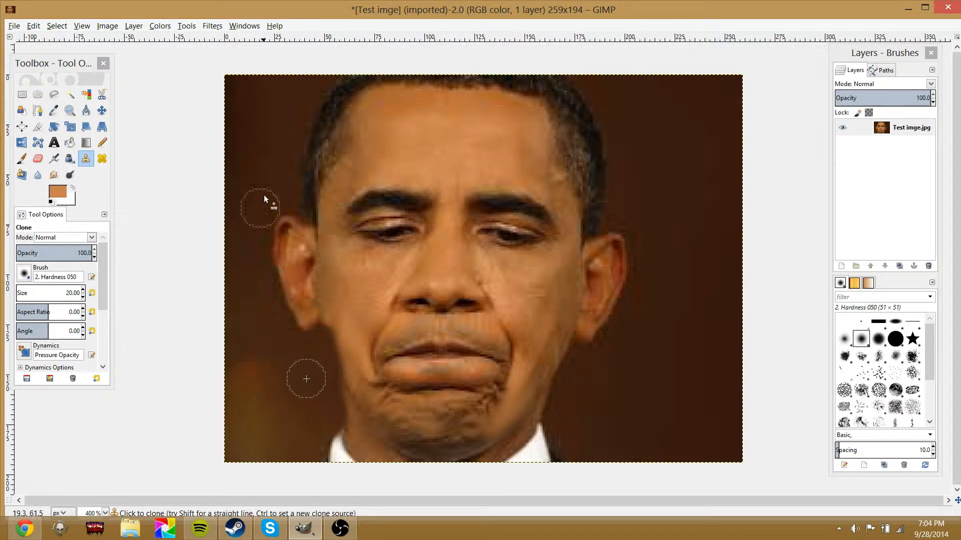
mouse_move(301, 162)
mouse_down()
mouse_move(304, 205)
mouse_move(312, 127)
mouse_move(329, 93)
mouse_move(364, 79)
mouse_move(425, 95)
mouse_move(503, 295)
mouse_move(441, 157)
mouse_move(435, 280)
mouse_move(409, 100)
mouse_move(506, 261)
mouse_move(425, 291)
mouse_move(457, 163)
mouse_move(526, 147)
mouse_move(532, 160)
mouse_move(455, 286)
mouse_move(335, 426)
mouse_move(393, 252)
mouse_move(369, 214)
mouse_move(360, 265)
mouse_move(424, 437)
mouse_move(593, 188)
mouse_move(523, 251)
mouse_up()
key(ctrl+z)
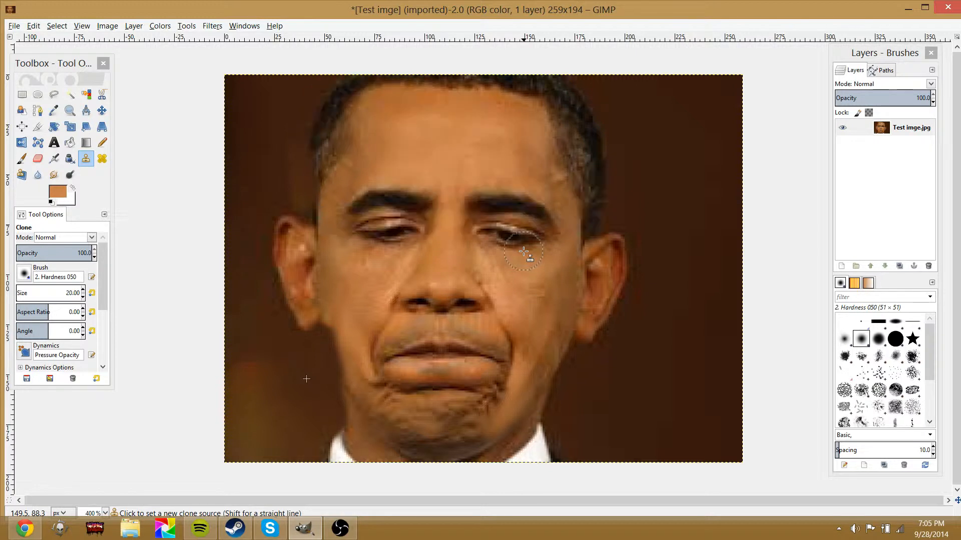
key(ctrl+z)
key(ctrl+z)
key(ctrl+z)
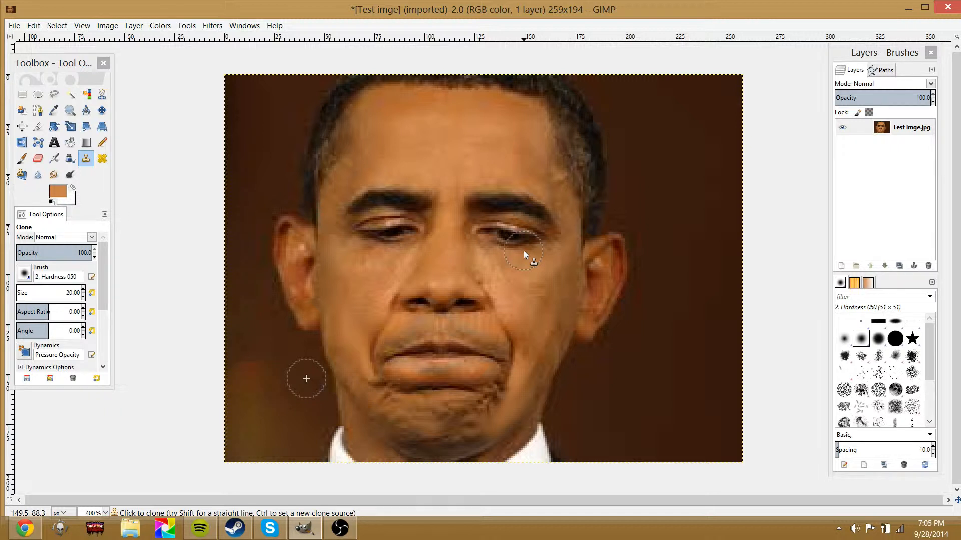
Try the Heal tool across the lower cheek, undoing the stroke
click(103, 159)
ctrl+click(324, 401)
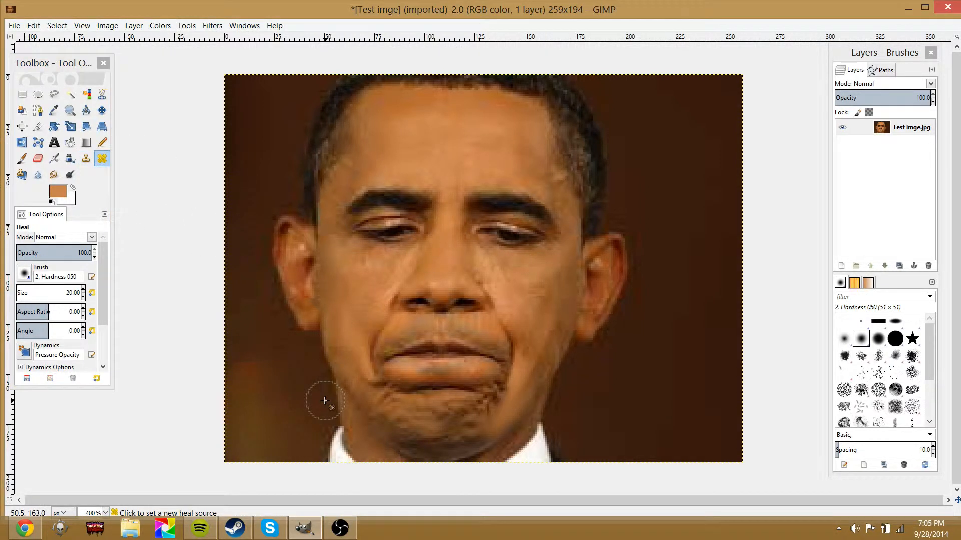
mouse_move(346, 376)
mouse_down()
mouse_move(337, 345)
mouse_move(352, 407)
mouse_move(295, 247)
mouse_move(327, 355)
mouse_move(320, 250)
mouse_move(349, 161)
mouse_move(373, 475)
mouse_move(516, 212)
mouse_move(451, 370)
mouse_up()
key(ctrl+z)
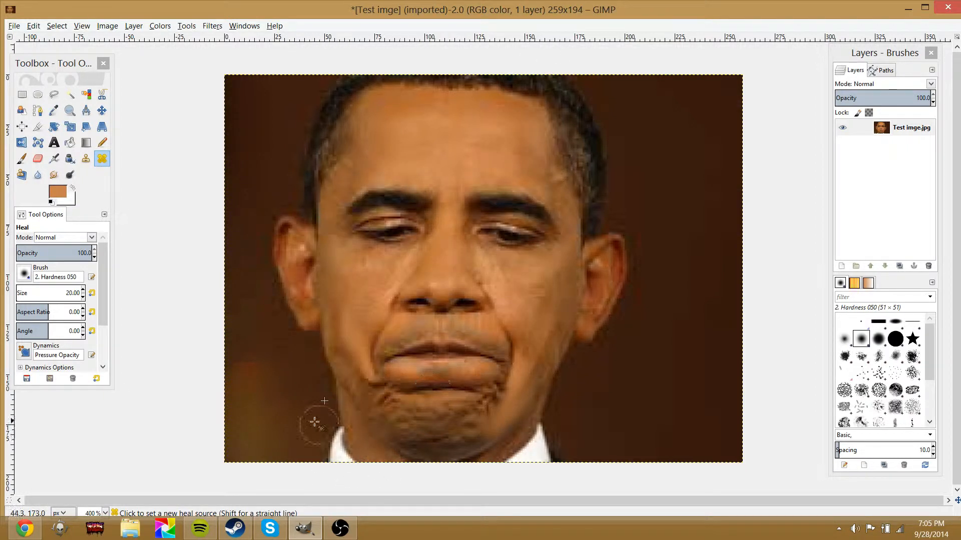
Try the Perspective Clone tool, then blur down the nose and over the chin with Blur / Sharpen
click(21, 175)
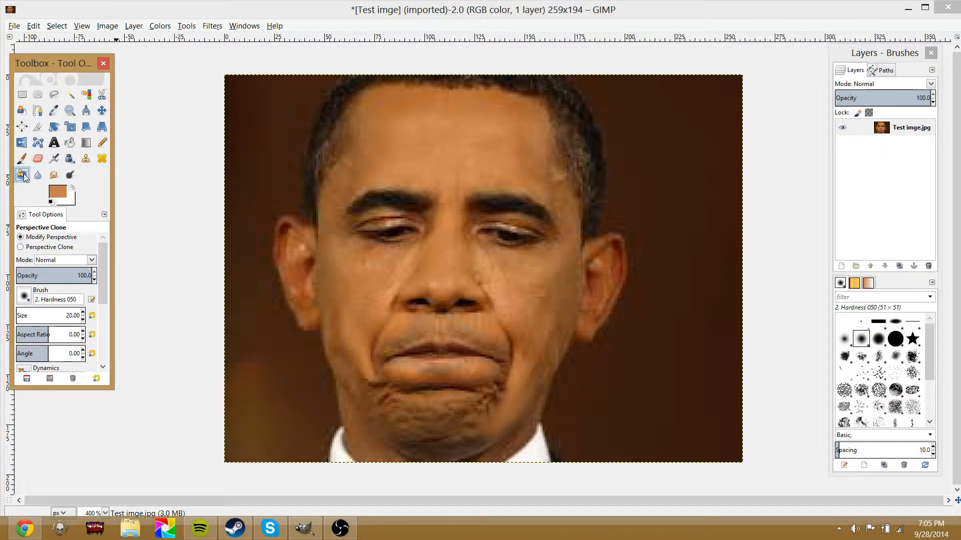
mouse_move(358, 290)
mouse_down()
mouse_move(419, 302)
mouse_move(439, 129)
mouse_move(398, 313)
mouse_up()
click(37, 175)
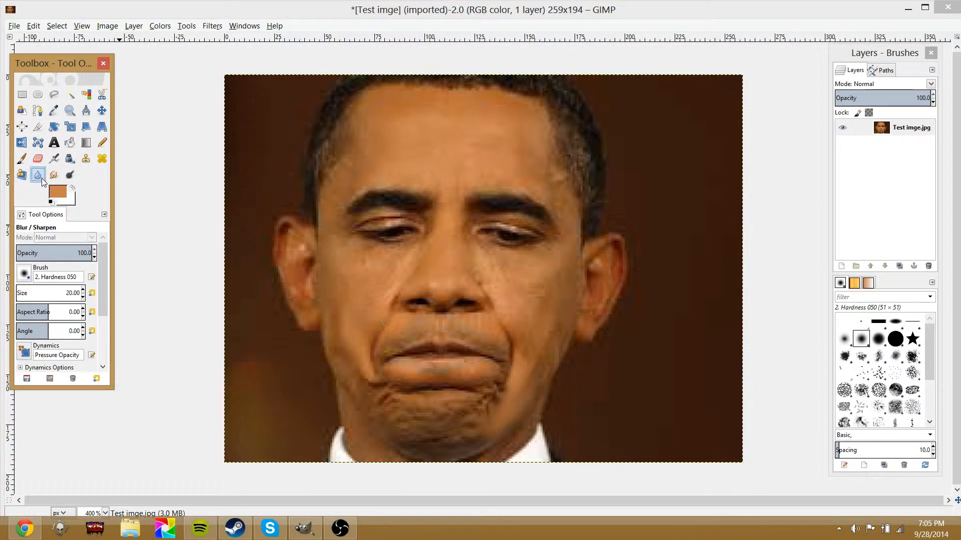
drag(442, 158, 445, 271)
mouse_move(365, 410)
mouse_down()
mouse_move(471, 422)
mouse_move(408, 419)
mouse_move(448, 441)
mouse_move(472, 410)
mouse_move(406, 444)
mouse_up()
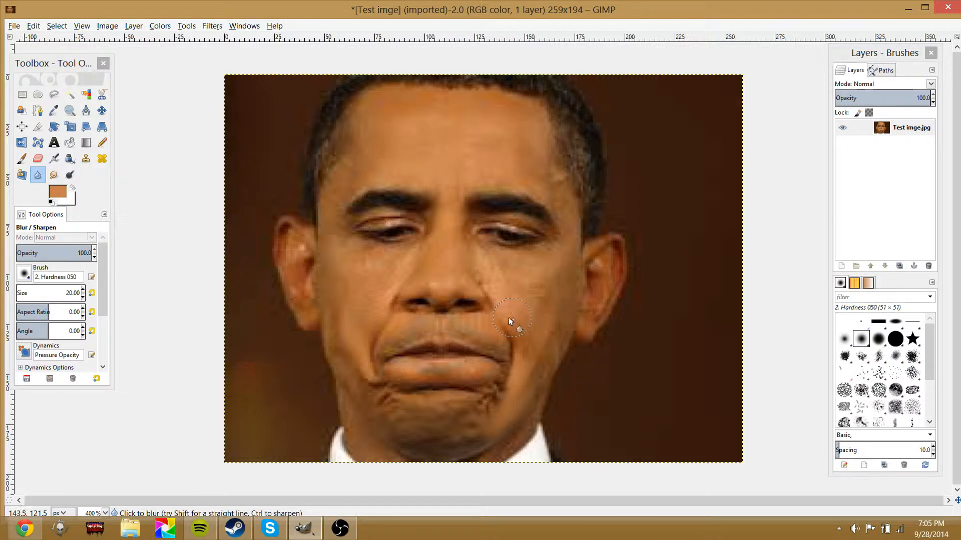
Smudge the chin and eye area, then undo the recent strokes
click(55, 175)
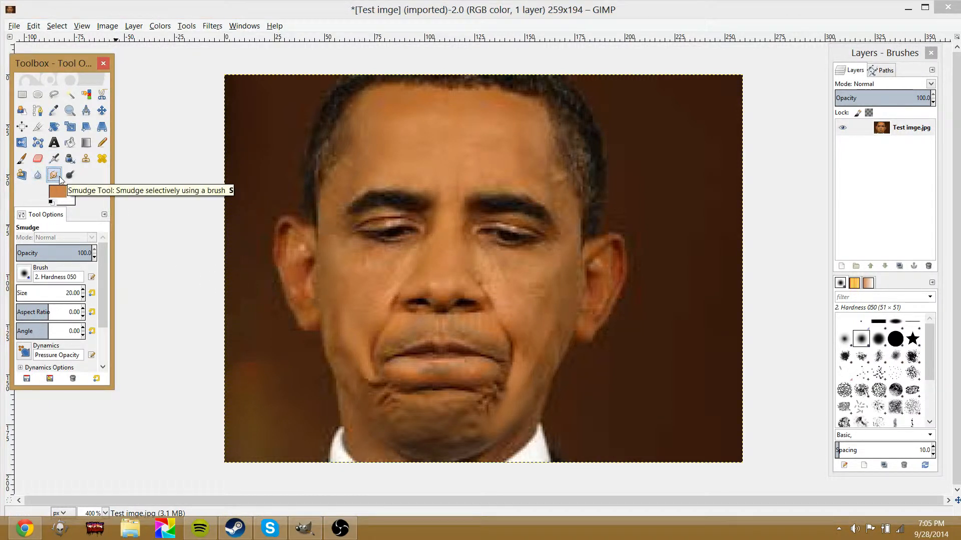
mouse_move(479, 408)
mouse_down()
mouse_move(483, 425)
mouse_move(447, 433)
mouse_move(473, 422)
mouse_up()
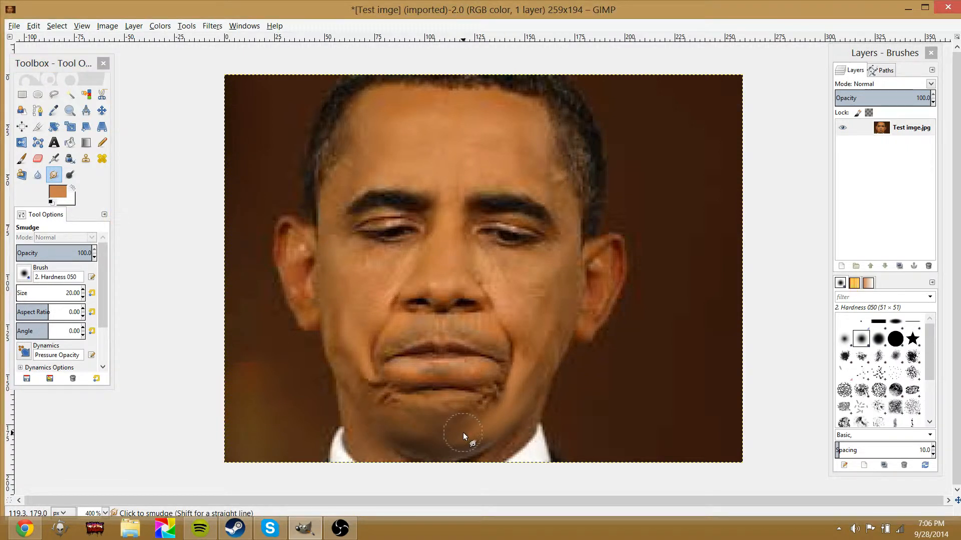
mouse_move(509, 197)
mouse_down()
mouse_move(360, 300)
mouse_move(386, 413)
mouse_move(423, 273)
mouse_move(420, 122)
mouse_move(564, 214)
mouse_up()
key(ctrl+z)
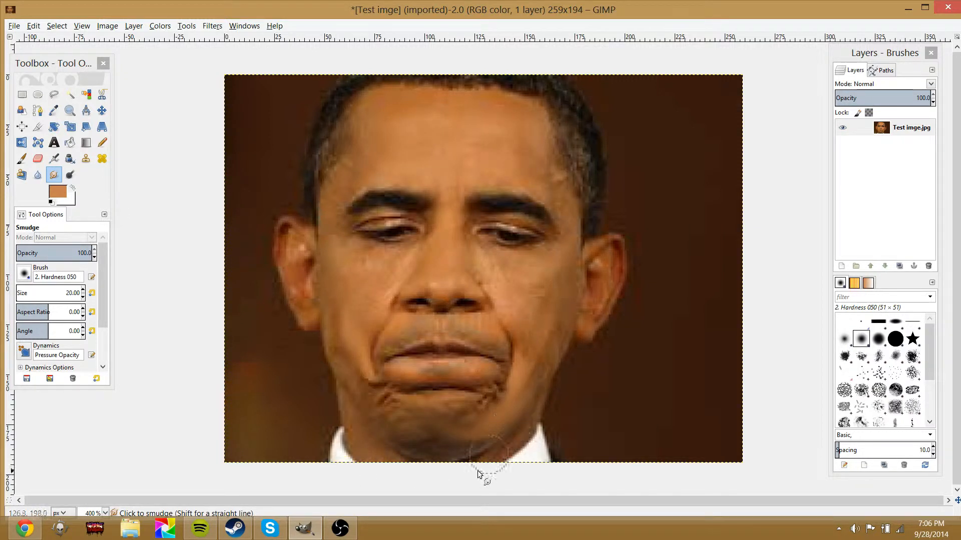
key(ctrl+z)
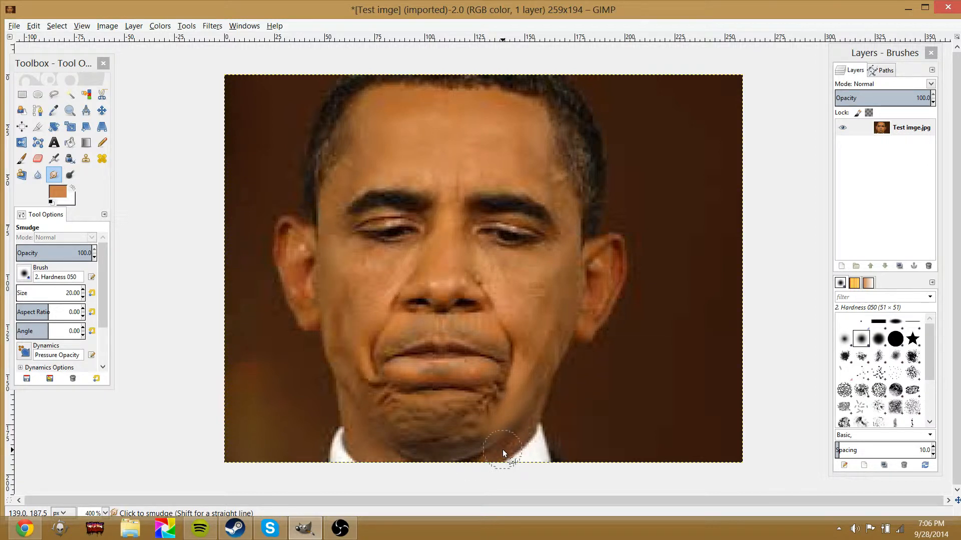
key(ctrl+z)
key(ctrl+z)
key(ctrl+z)
key(ctrl+z)
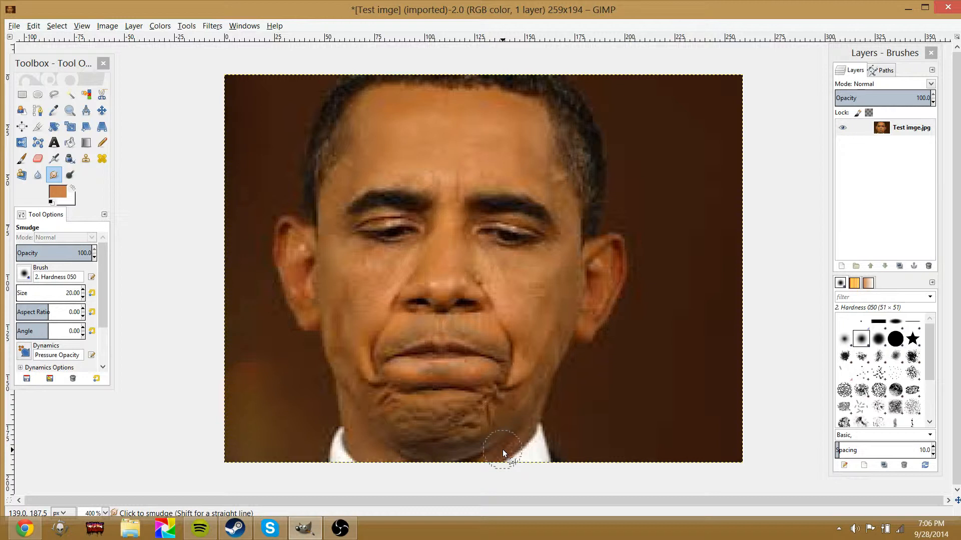
key(ctrl+z)
key(ctrl+z)
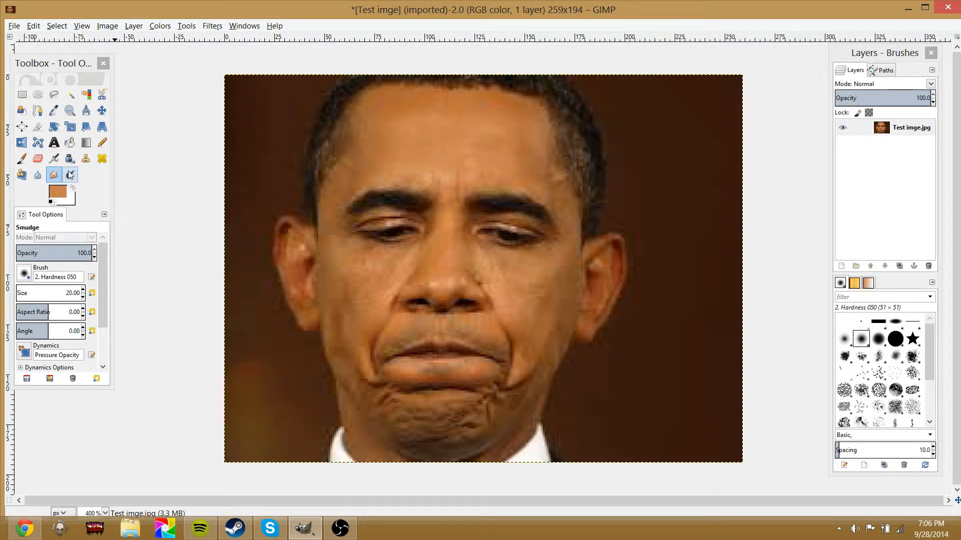
Try the Dodge / Burn tool on the lips, forehead, eye and cheek, undoing the strokes
click(341, 140)
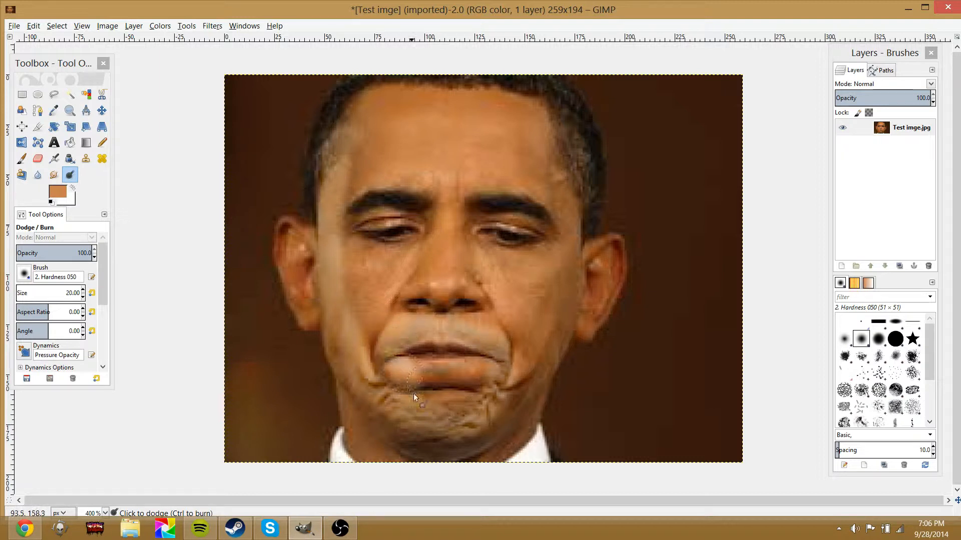
mouse_move(454, 360)
mouse_down()
mouse_move(478, 360)
mouse_move(367, 311)
mouse_move(348, 227)
mouse_move(399, 328)
mouse_move(383, 157)
mouse_move(406, 203)
mouse_move(408, 425)
mouse_move(423, 332)
mouse_move(407, 186)
mouse_move(325, 269)
mouse_move(366, 288)
mouse_move(429, 74)
mouse_move(504, 302)
mouse_move(437, 386)
mouse_move(515, 312)
mouse_move(458, 82)
mouse_move(509, 211)
mouse_move(479, 517)
mouse_move(449, 322)
mouse_move(455, 215)
mouse_move(413, 490)
mouse_move(461, 254)
mouse_up()
key(ctrl+z)
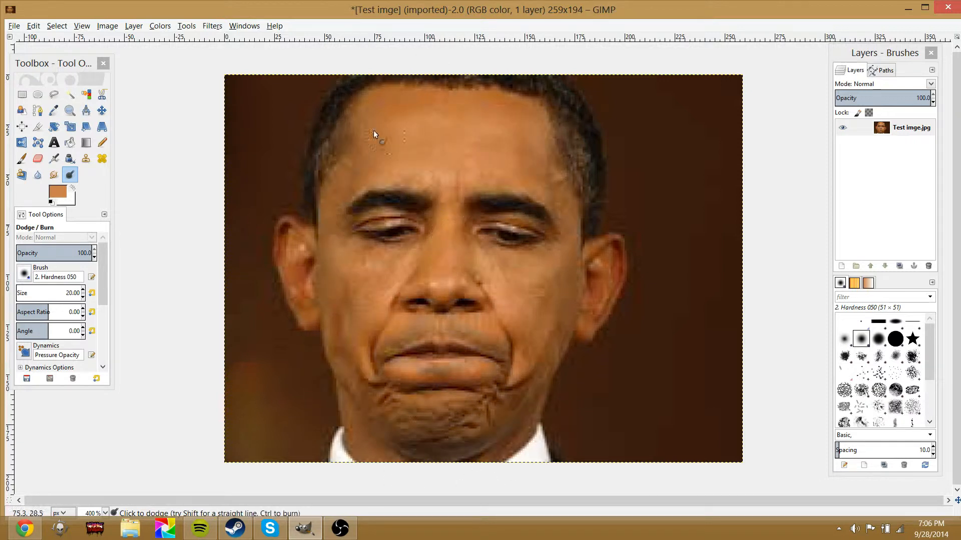
mouse_move(355, 135)
mouse_down()
mouse_move(336, 158)
mouse_move(385, 125)
mouse_move(413, 218)
mouse_move(428, 127)
mouse_move(498, 291)
mouse_move(495, 229)
mouse_move(439, 112)
mouse_up()
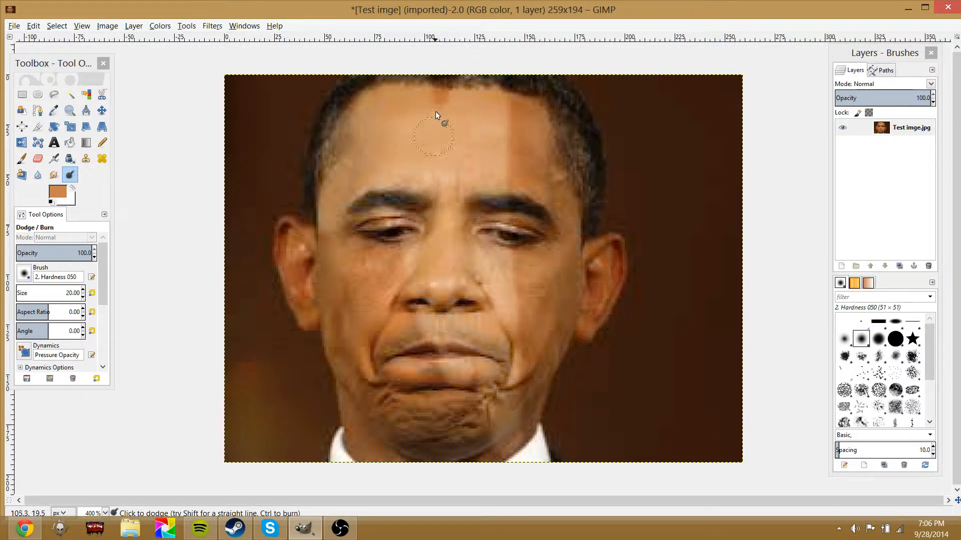
mouse_move(444, 177)
mouse_down()
mouse_move(518, 109)
mouse_move(539, 144)
mouse_move(518, 217)
mouse_move(516, 281)
mouse_move(548, 207)
mouse_move(577, 268)
mouse_move(564, 295)
mouse_move(557, 200)
mouse_move(557, 229)
mouse_up()
mouse_move(552, 321)
mouse_down()
mouse_move(534, 329)
mouse_move(547, 350)
mouse_move(550, 276)
mouse_move(519, 395)
mouse_up()
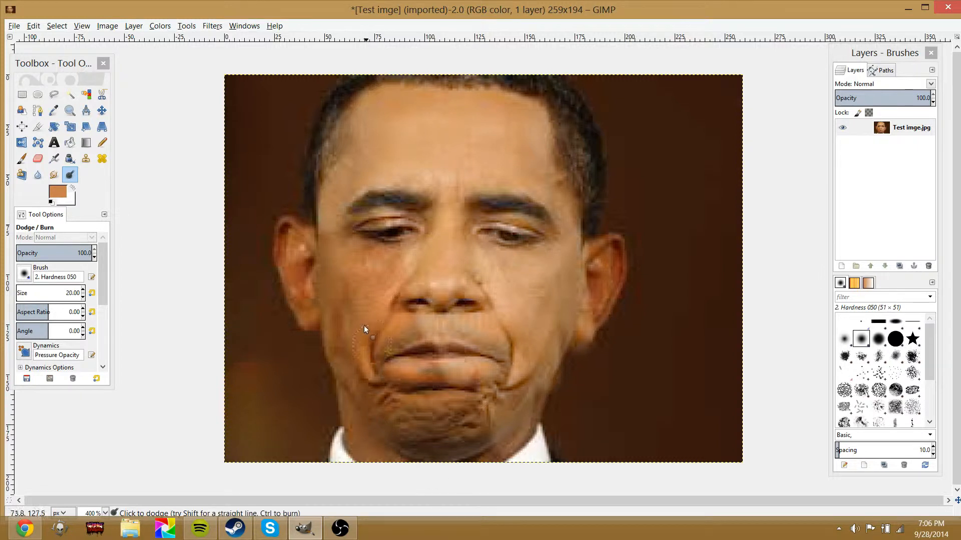
mouse_move(365, 325)
mouse_down()
mouse_move(356, 146)
mouse_move(324, 173)
mouse_move(422, 417)
mouse_move(383, 244)
mouse_move(687, 70)
mouse_move(914, 44)
mouse_move(712, 45)
mouse_move(810, 88)
mouse_move(599, 323)
mouse_move(905, 400)
mouse_up()
key(ctrl+z)
key(ctrl+z)
key(ctrl+z)
key(ctrl+z)
key(ctrl+z)
key(ctrl+z)
key(ctrl+z)
key(ctrl+z)
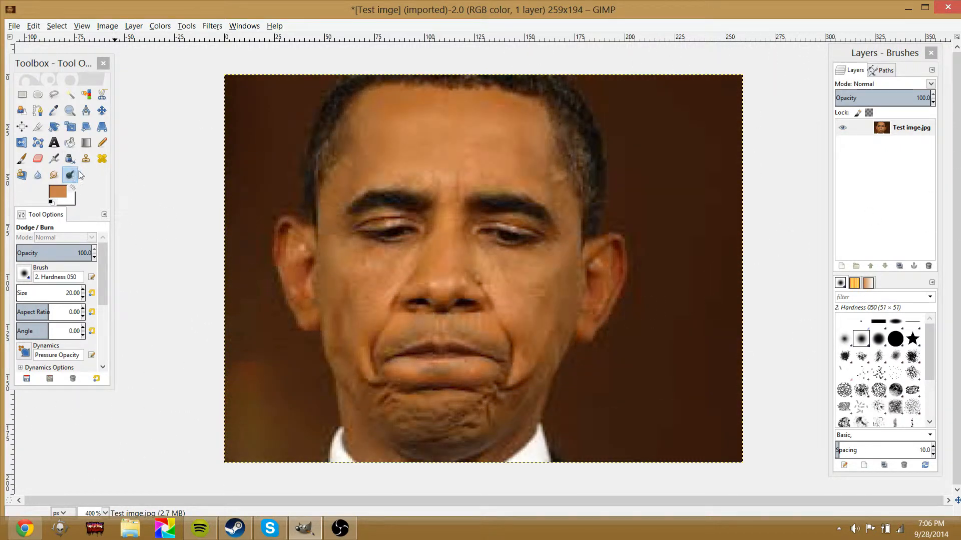
Airbrush skin colour across the forehead
click(54, 175)
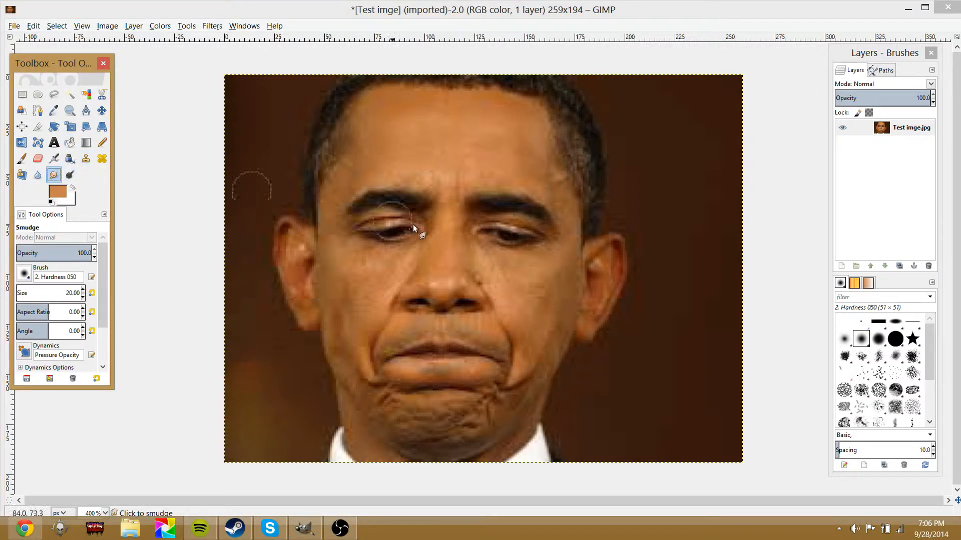
click(53, 159)
drag(452, 175, 419, 181)
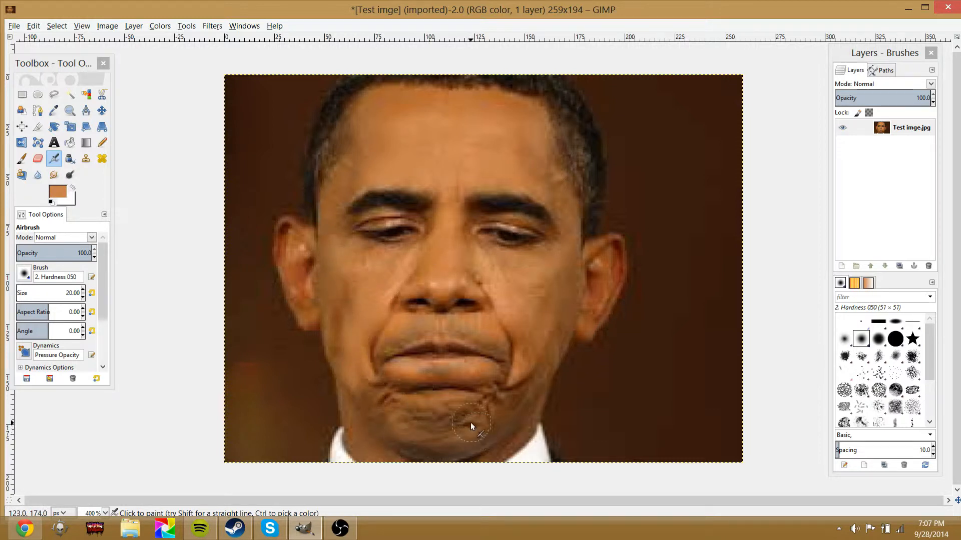
Lighten the chin area with the Dodge / Burn tool
click(70, 175)
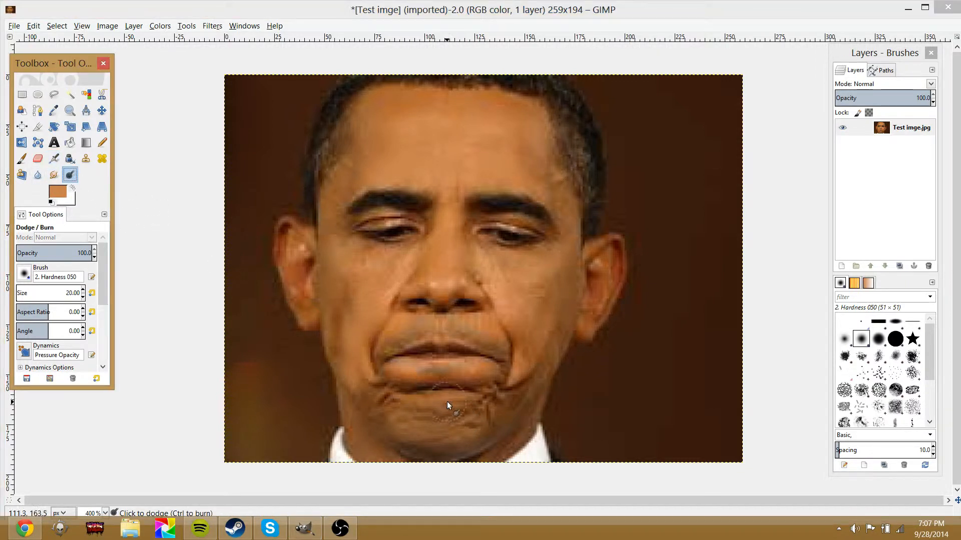
mouse_move(448, 405)
mouse_down()
mouse_move(473, 417)
mouse_move(436, 430)
mouse_move(413, 419)
mouse_move(473, 418)
mouse_up()
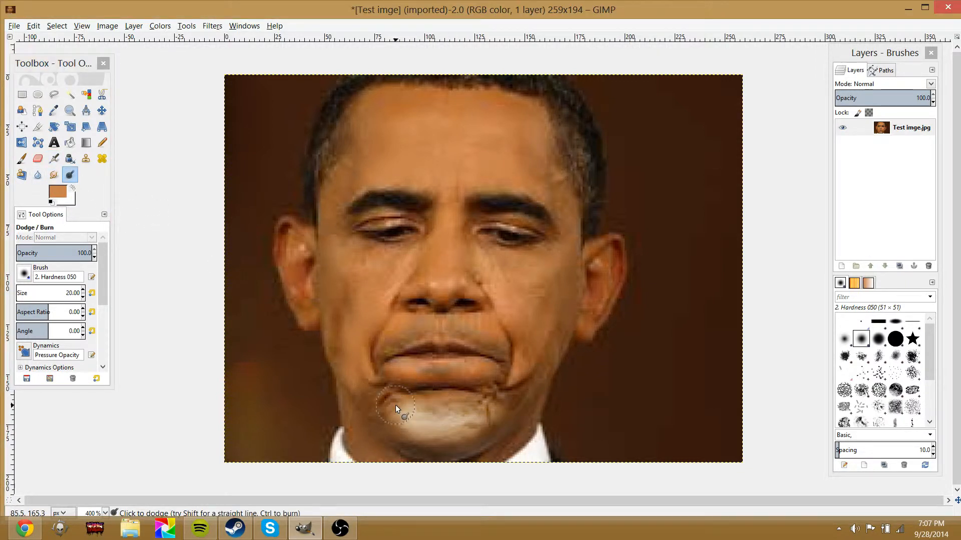
mouse_move(395, 404)
mouse_down()
mouse_move(417, 427)
mouse_move(494, 432)
mouse_move(421, 439)
mouse_move(480, 422)
mouse_move(462, 397)
mouse_up()
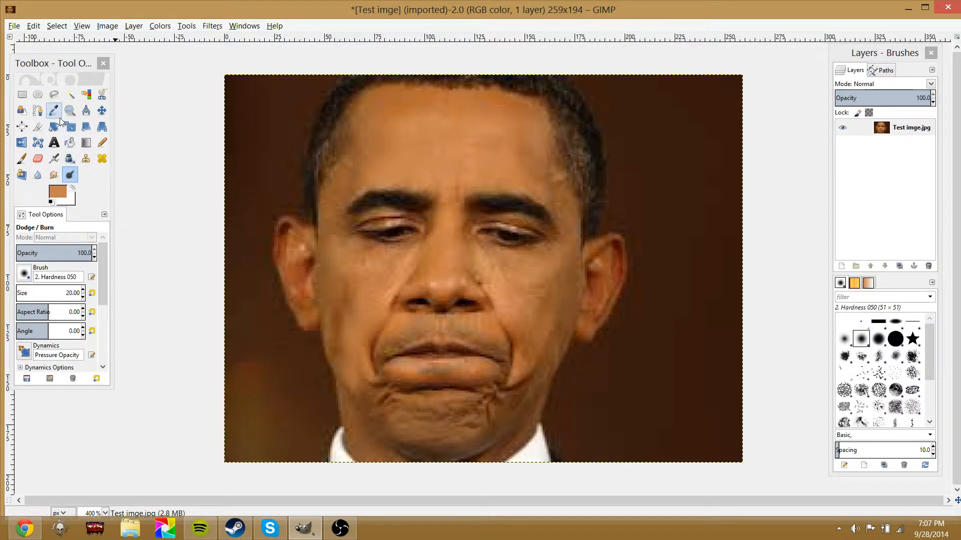
Smudge and blur the chin to smooth the crease
click(53, 174)
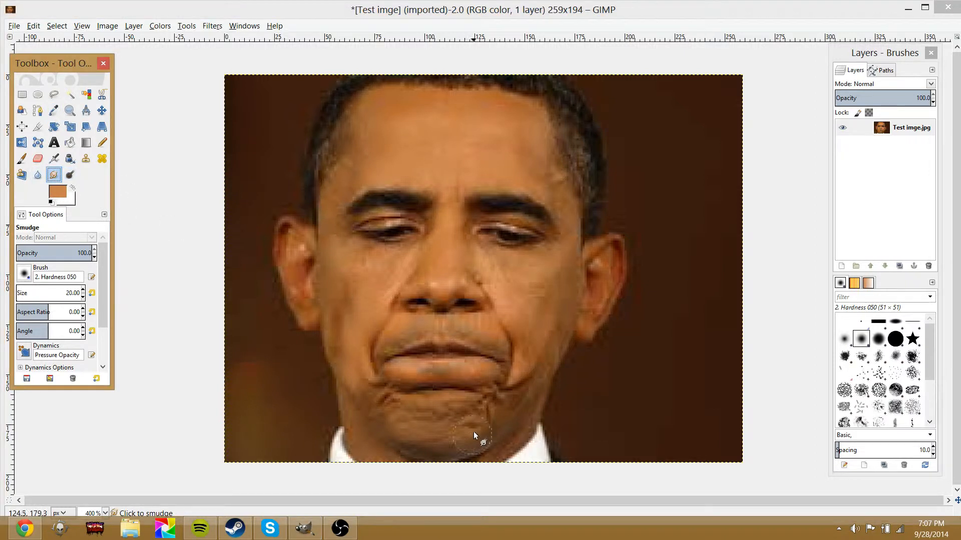
mouse_move(400, 425)
mouse_down()
mouse_move(477, 446)
mouse_move(425, 442)
mouse_move(383, 419)
mouse_up()
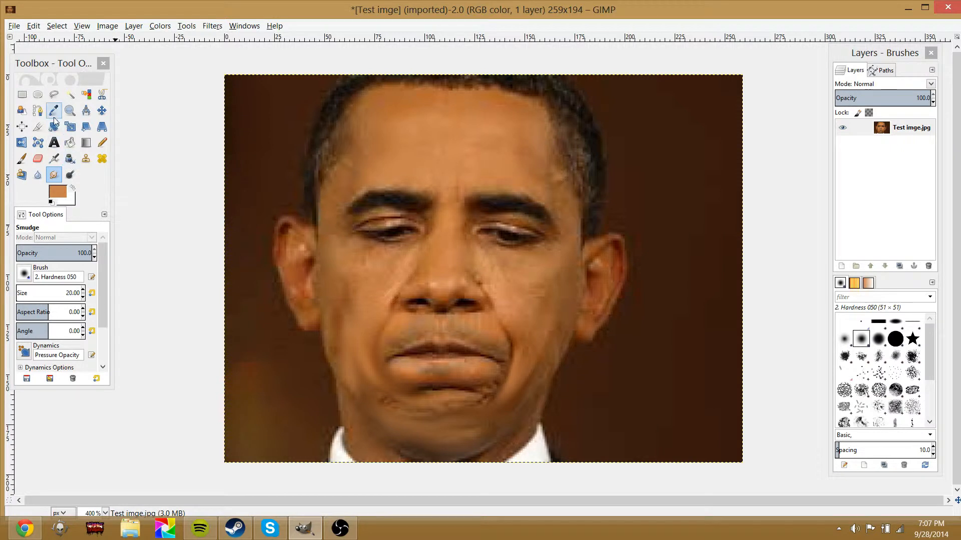
click(38, 175)
drag(493, 377, 486, 414)
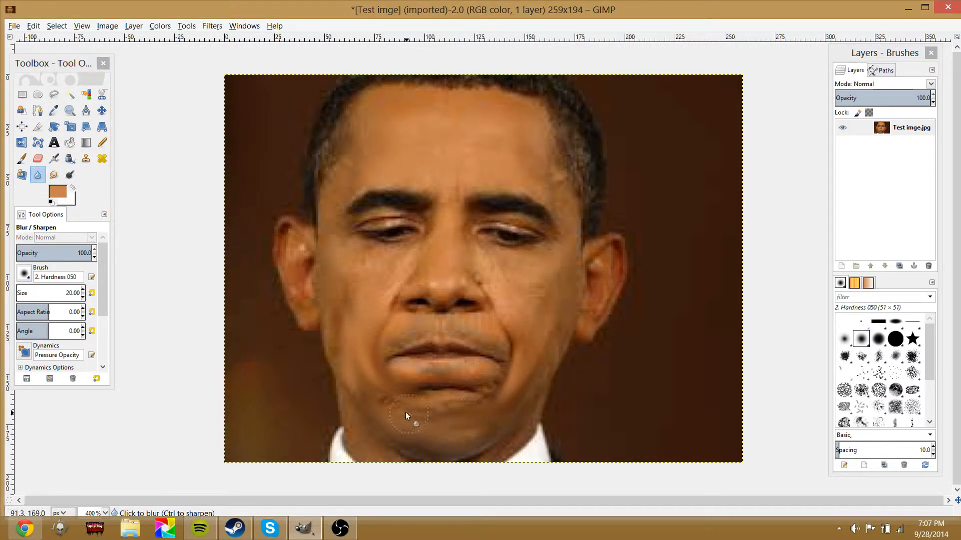
Smudge strokes across the jaw, cheek, lips and forehead with the Smudge tool, undoing one stroke
click(57, 172)
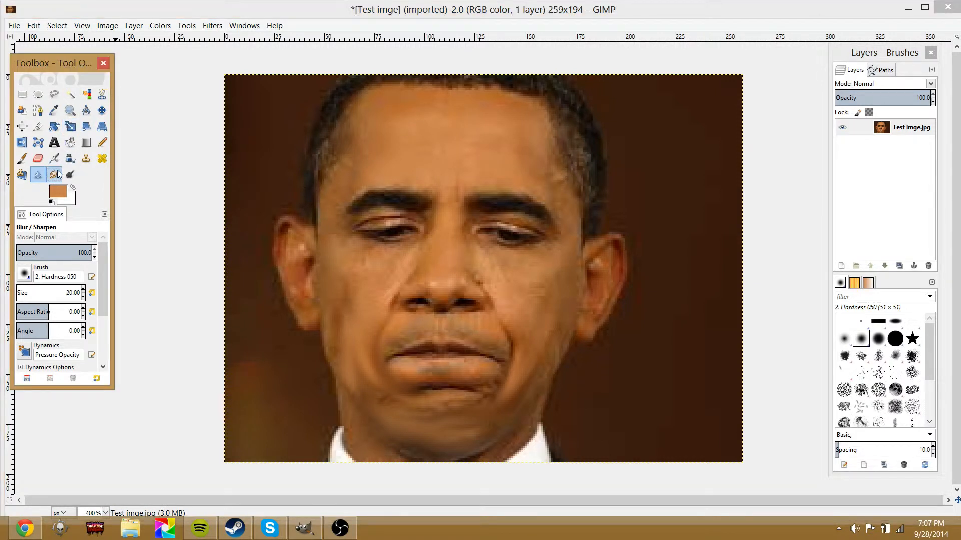
click(53, 159)
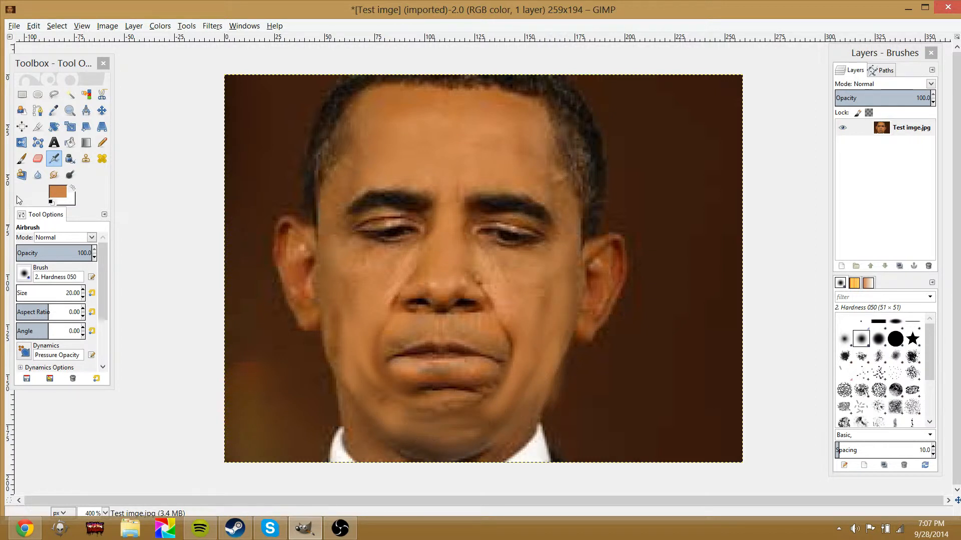
click(35, 177)
click(36, 176)
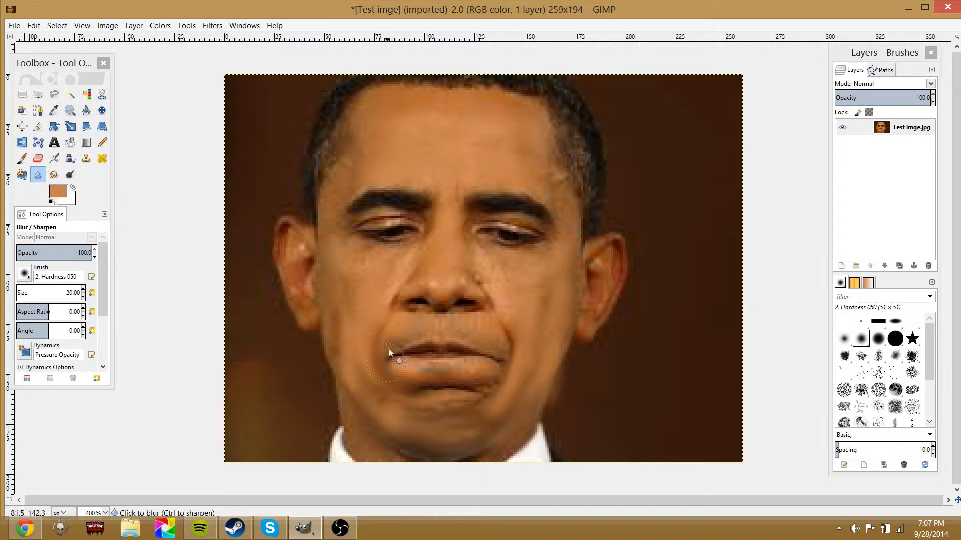
click(54, 175)
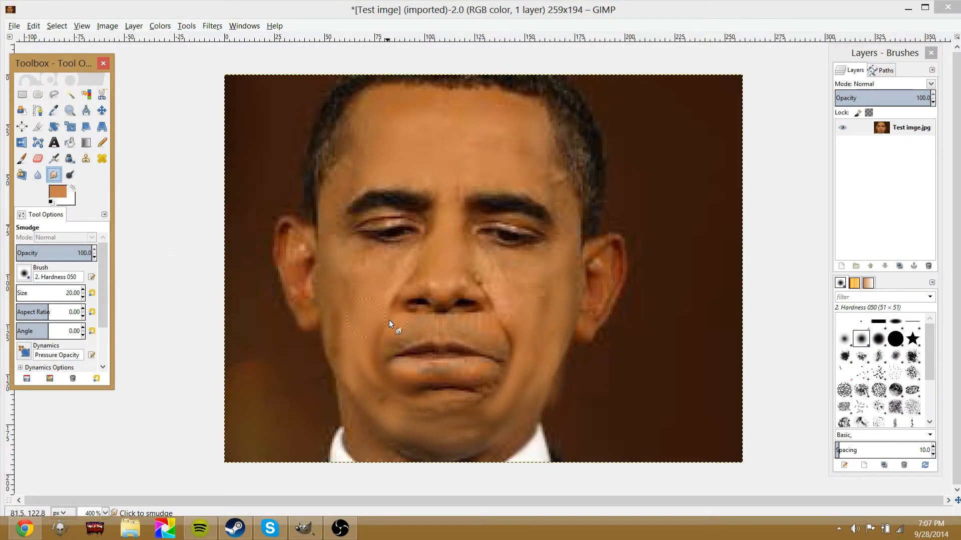
mouse_move(390, 323)
mouse_down()
mouse_move(355, 353)
mouse_move(346, 296)
mouse_move(349, 347)
mouse_move(361, 343)
mouse_move(365, 293)
mouse_move(351, 367)
mouse_move(384, 406)
mouse_move(450, 428)
mouse_up()
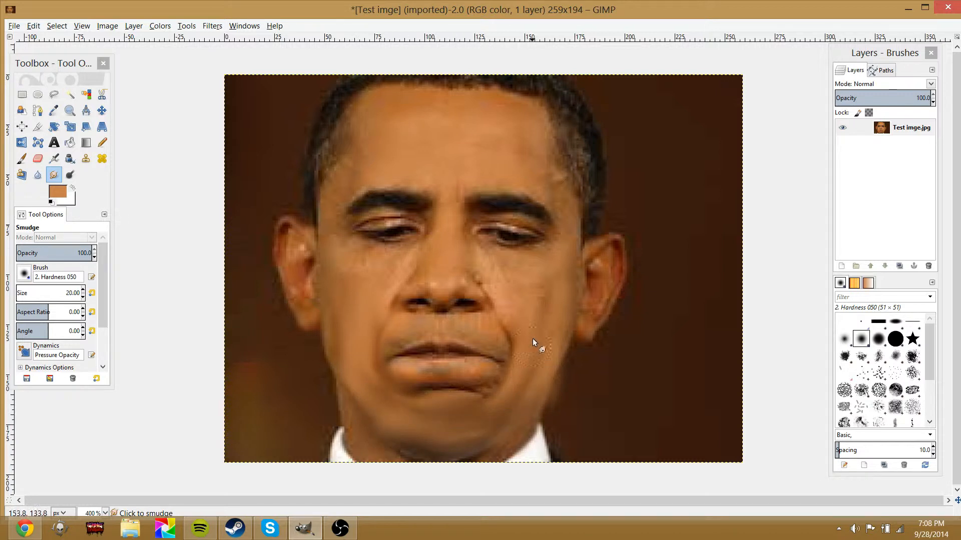
mouse_move(541, 334)
mouse_down()
mouse_move(560, 347)
mouse_move(564, 279)
mouse_move(550, 280)
mouse_move(730, 172)
mouse_move(639, 248)
mouse_up()
key(ctrl+z)
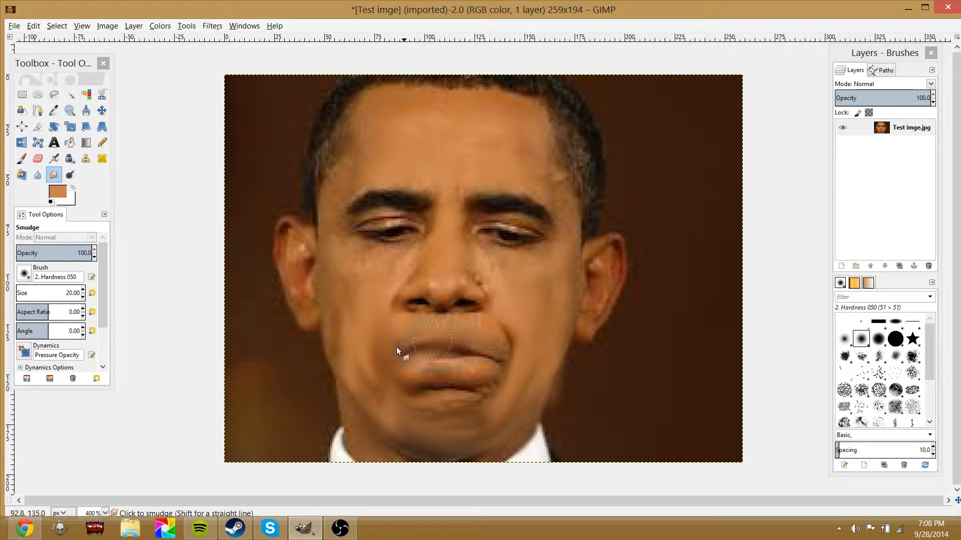
drag(396, 350, 484, 369)
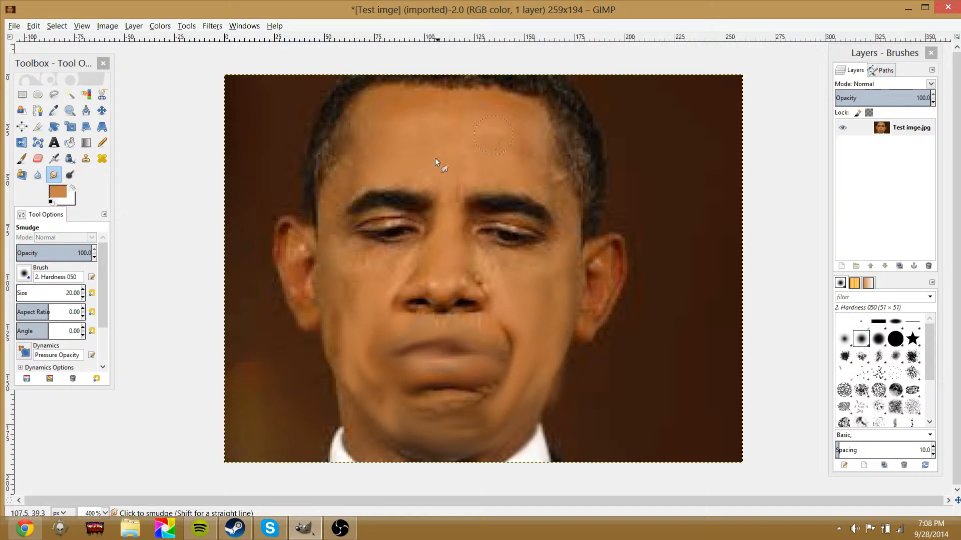
mouse_move(435, 157)
mouse_down()
mouse_move(424, 105)
mouse_move(392, 341)
mouse_move(517, 427)
mouse_move(484, 430)
mouse_move(505, 239)
mouse_move(409, 122)
mouse_move(534, 323)
mouse_move(383, 363)
mouse_move(439, 228)
mouse_move(450, 118)
mouse_move(466, 259)
mouse_up()
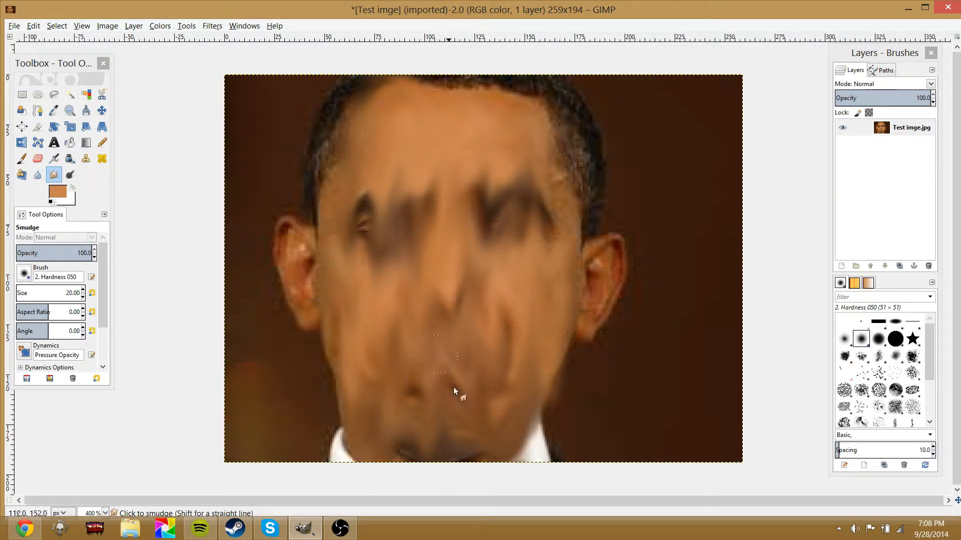
Undo the smudge strokes and several earlier edits to the portrait
key(ctrl+z)
key(ctrl+z)
key(ctrl+z)
key(ctrl+z)
key(ctrl+z)
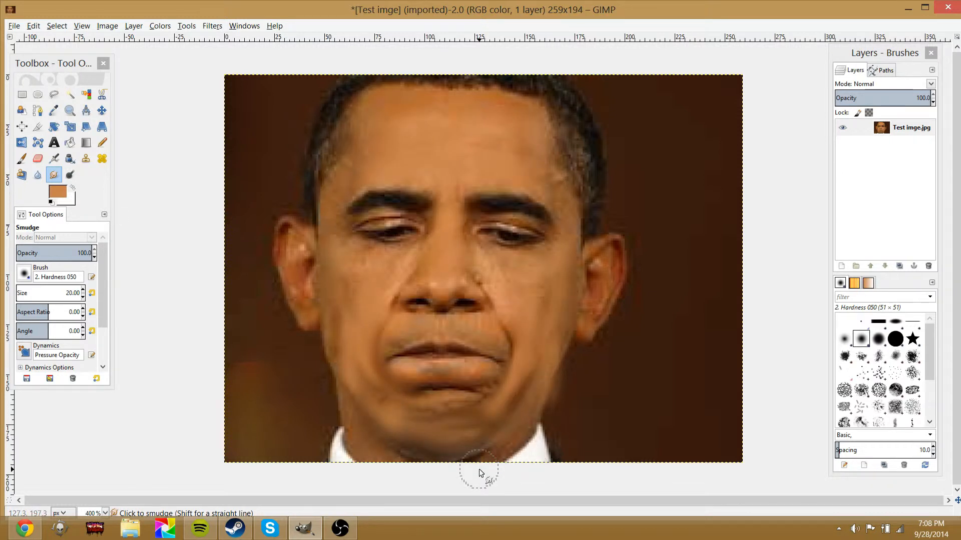
key(ctrl+z)
key(ctrl+z)
key(ctrl+z)
key(ctrl+z)
key(ctrl+z)
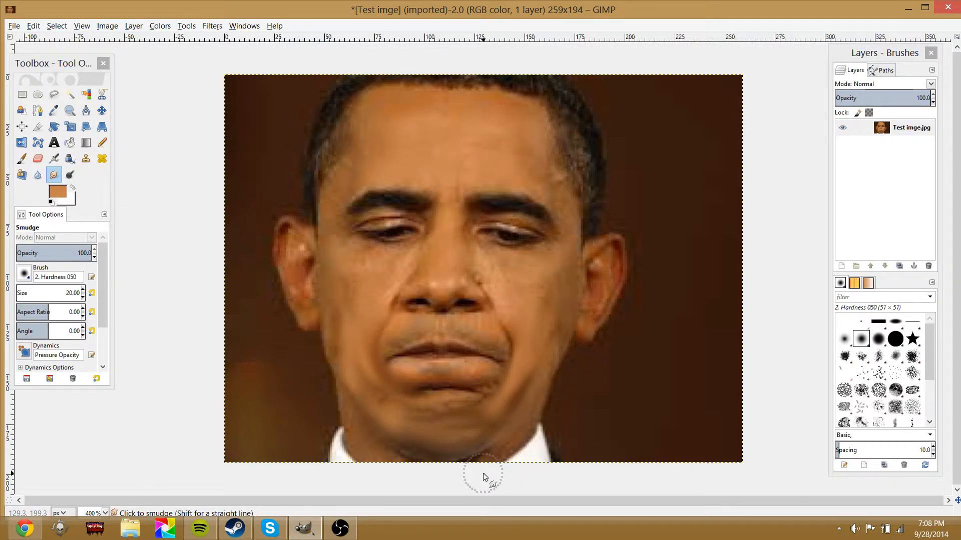
key(ctrl+z)
key(ctrl+z)
key(ctrl+z)
key(ctrl+z)
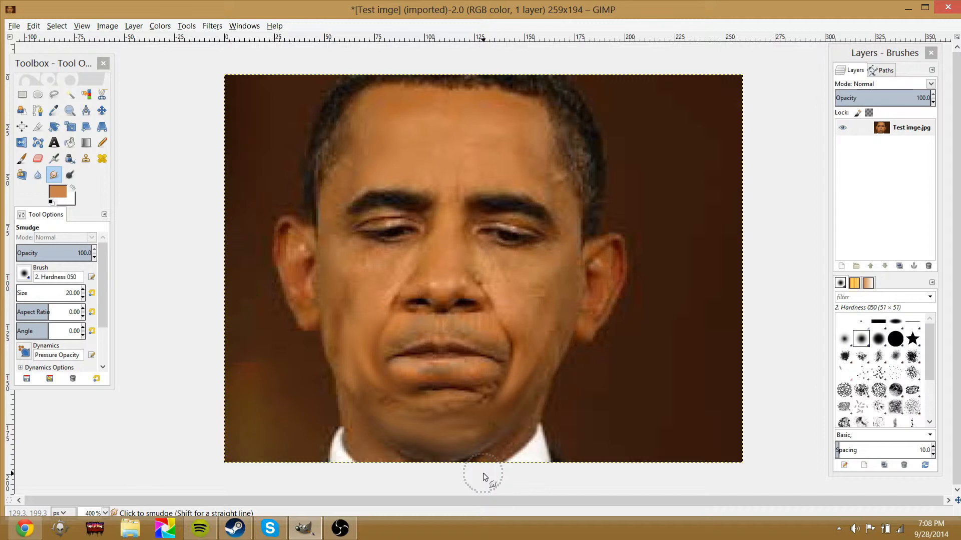
key(ctrl+z)
key(ctrl+z)
Cut the layer's pixels to the clipboard, leaving the canvas empty
key(ctrl+x)
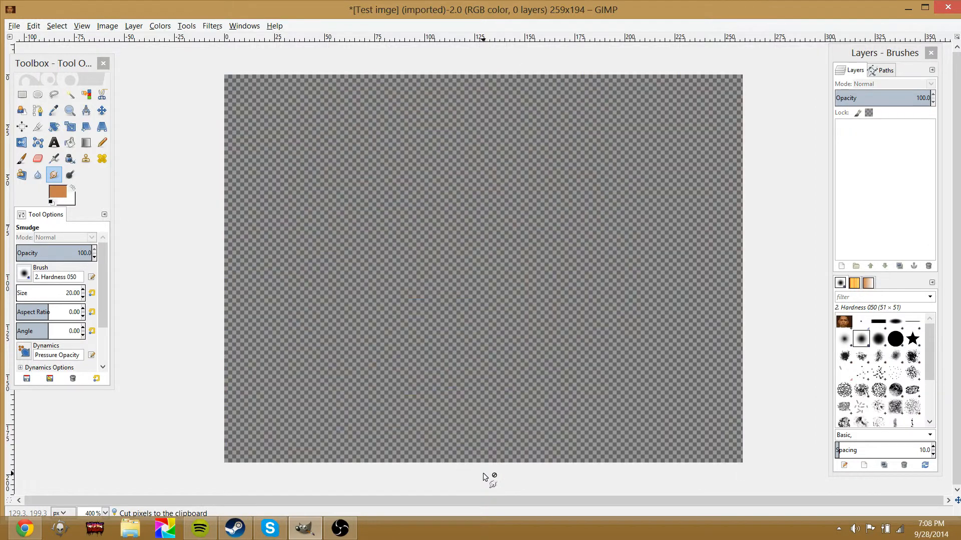
key(z)
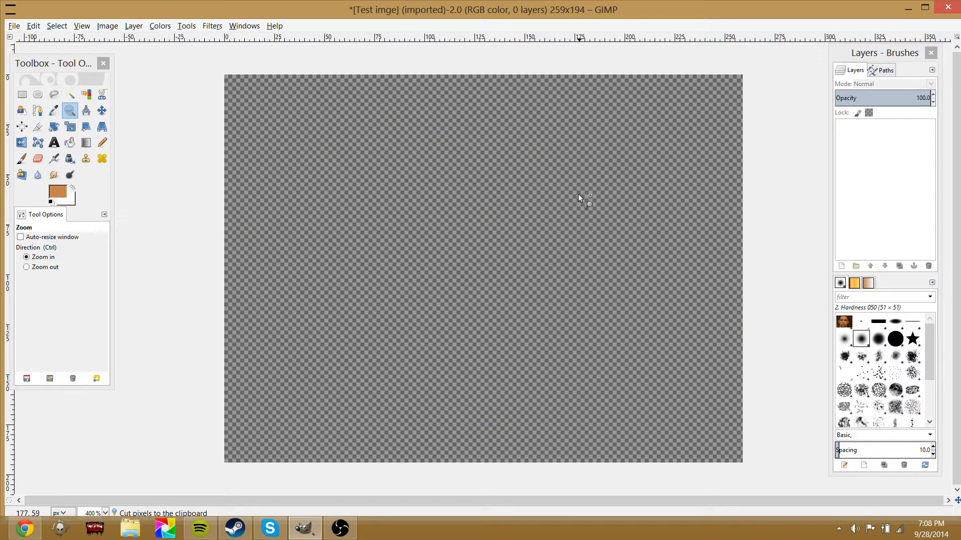
drag(463, 247, 468, 252)
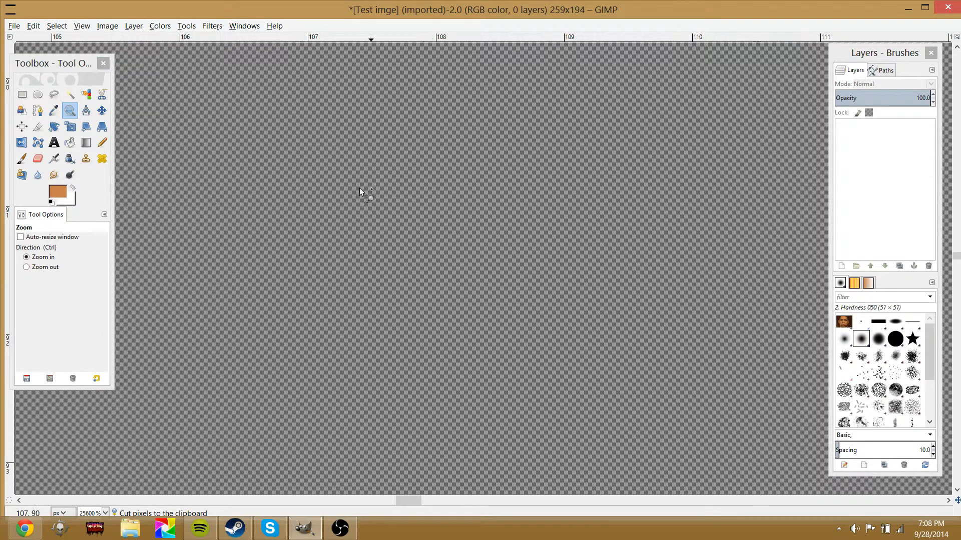
Try to draw a rectangle selection on the empty canvas
click(13, 87)
click(22, 95)
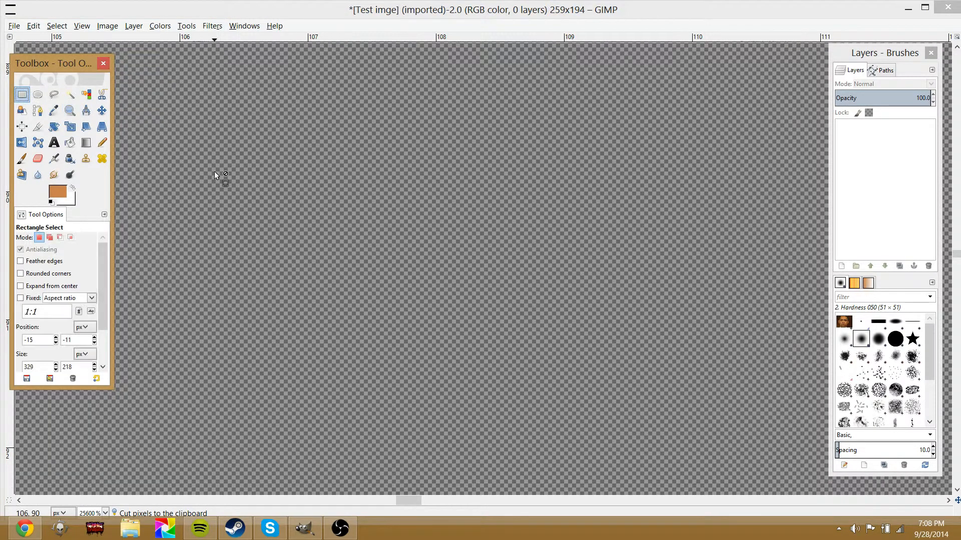
drag(215, 173, 816, 283)
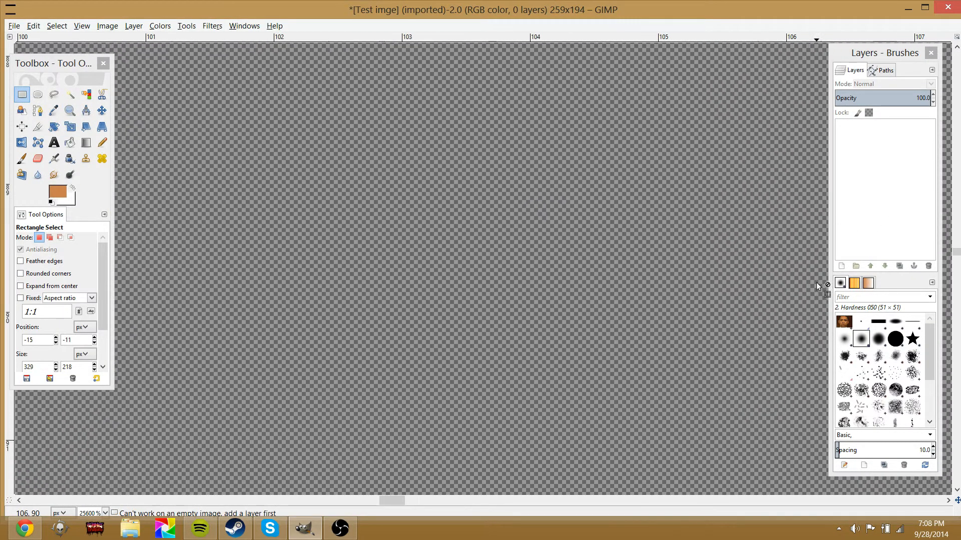
key(2)
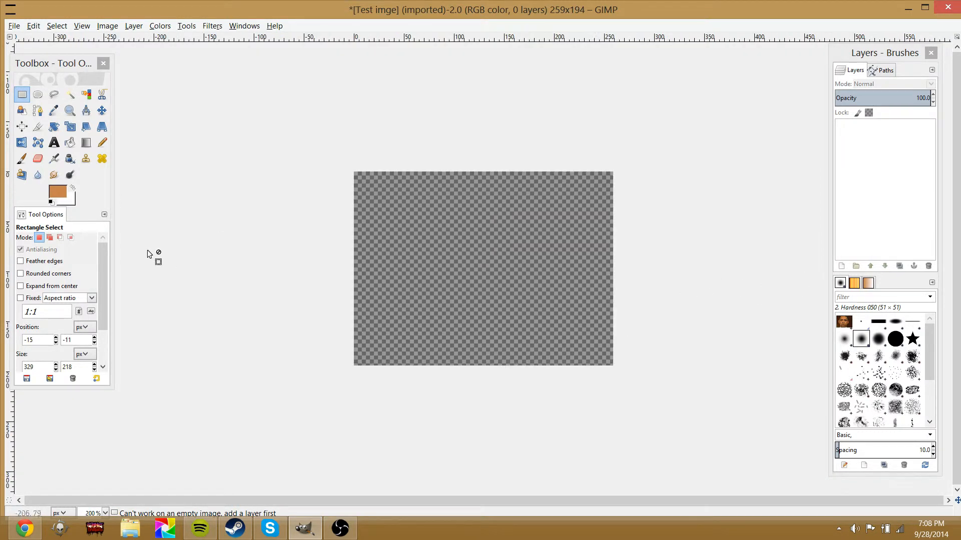
Try to bucket fill the empty canvas
click(54, 159)
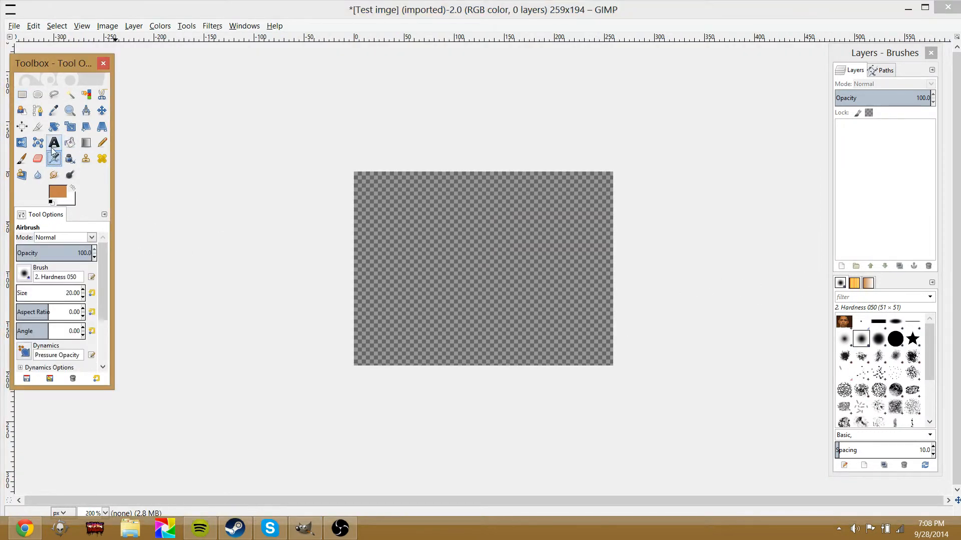
click(22, 158)
click(54, 127)
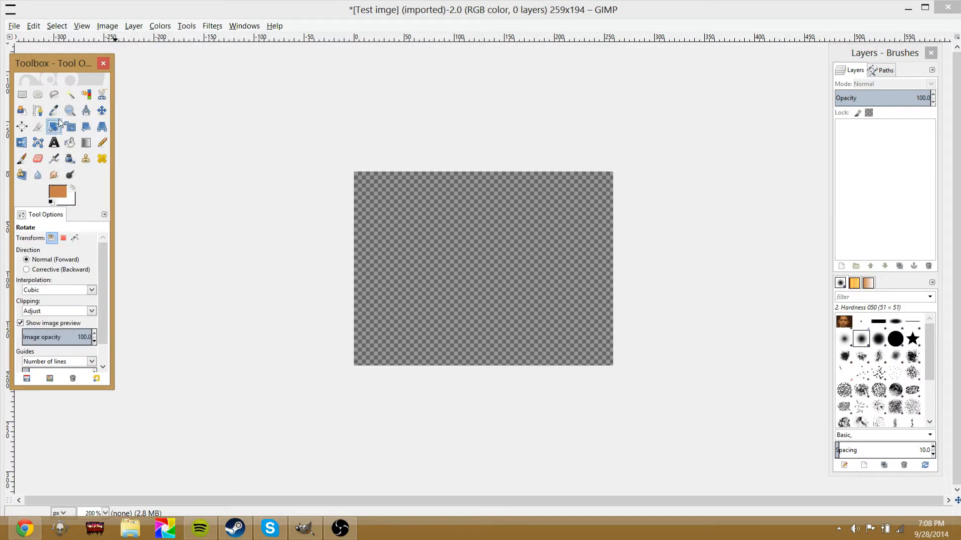
click(54, 111)
click(37, 127)
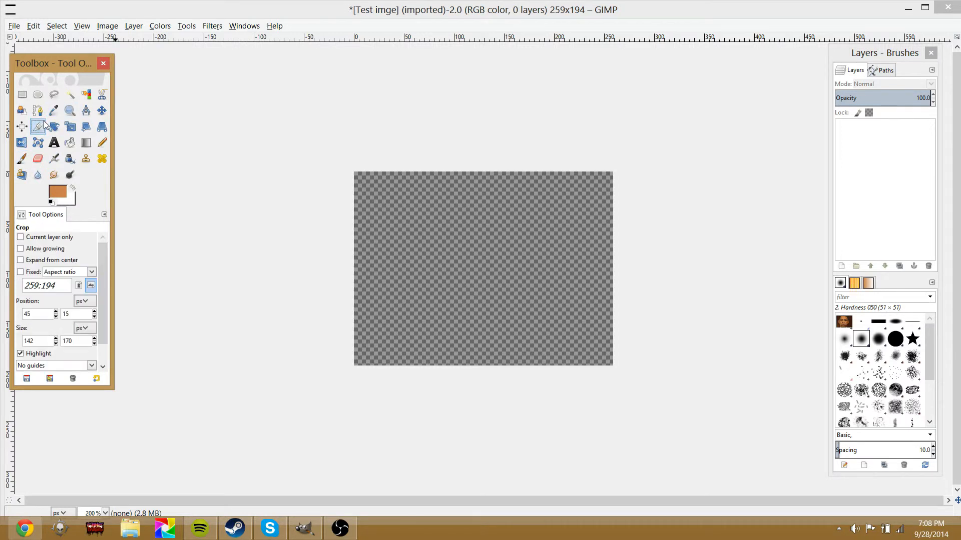
click(69, 144)
click(389, 266)
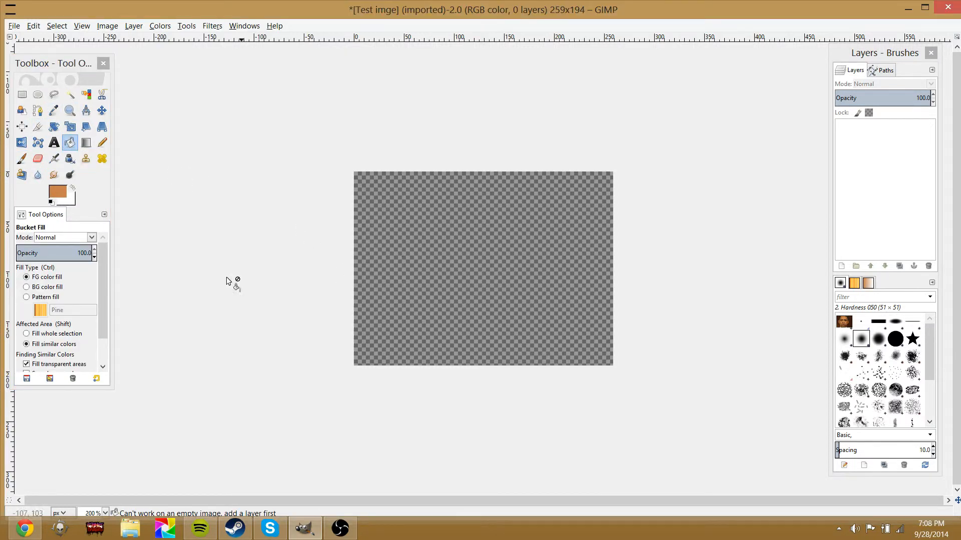
Set the foreground colour to black
click(62, 189)
drag(124, 209, 123, 239)
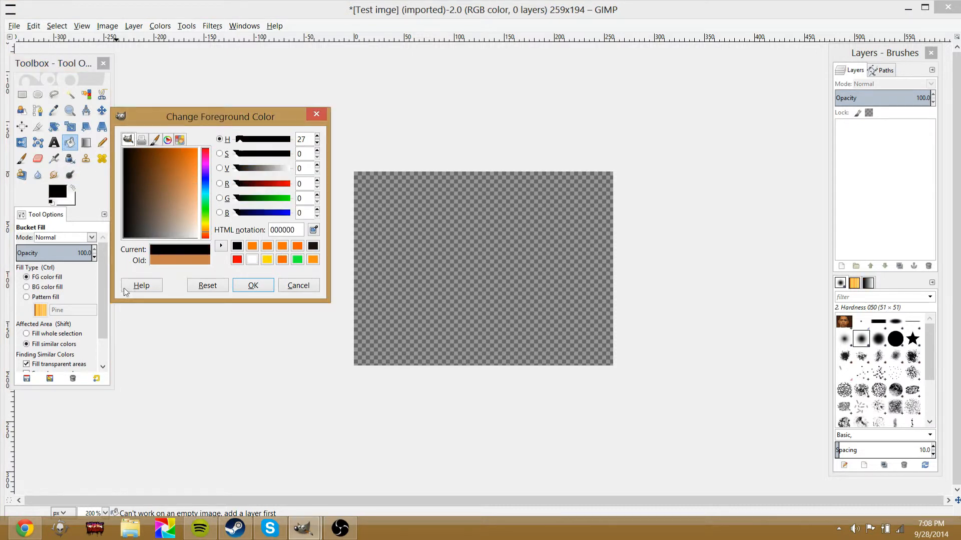
click(253, 286)
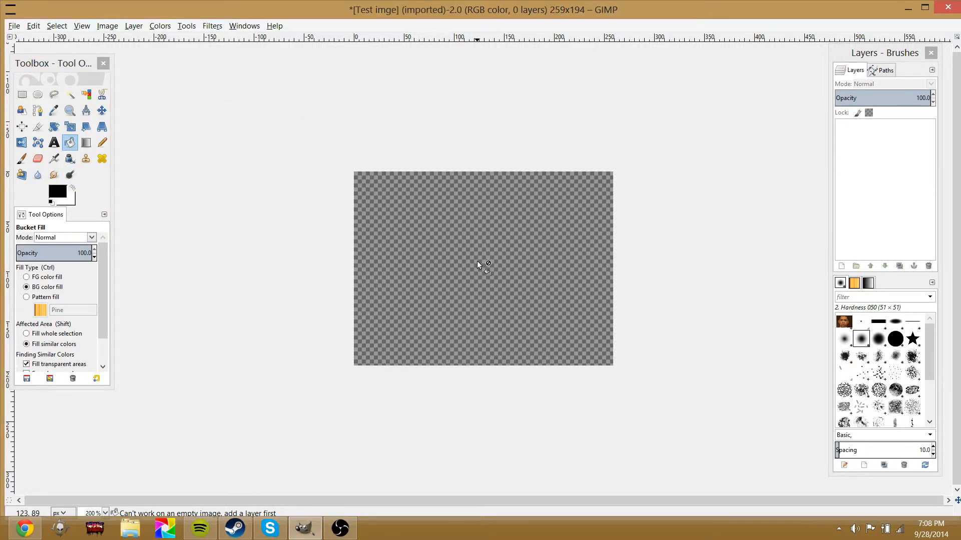
Drop the Clipboard brush onto the canvas as a new layer and close the Brush Editor
double_click(844, 321)
drag(844, 322, 487, 280)
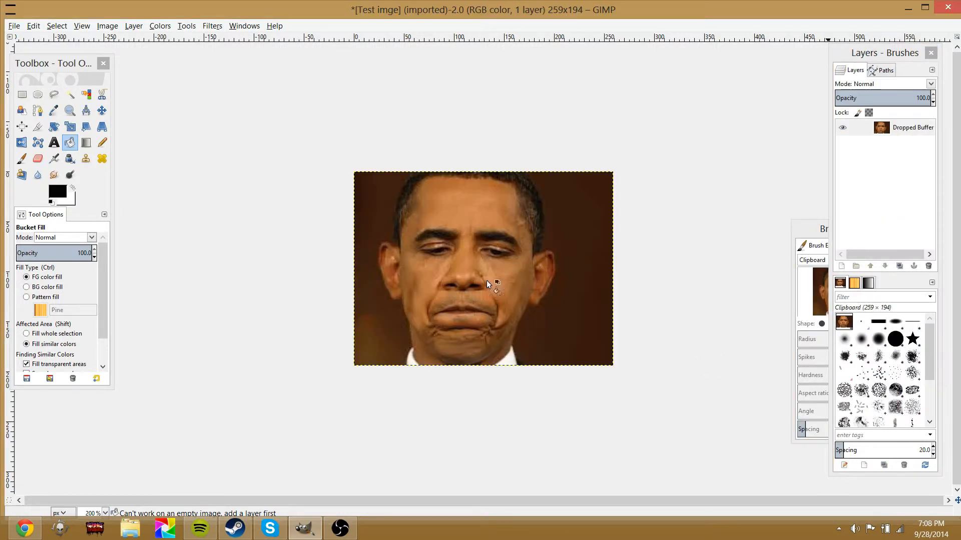
drag(822, 230, 769, 230)
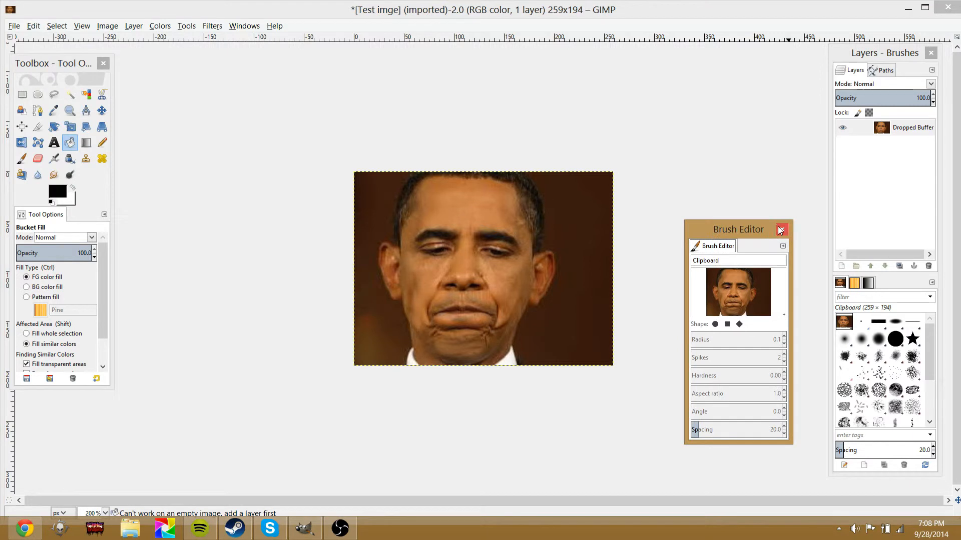
click(781, 230)
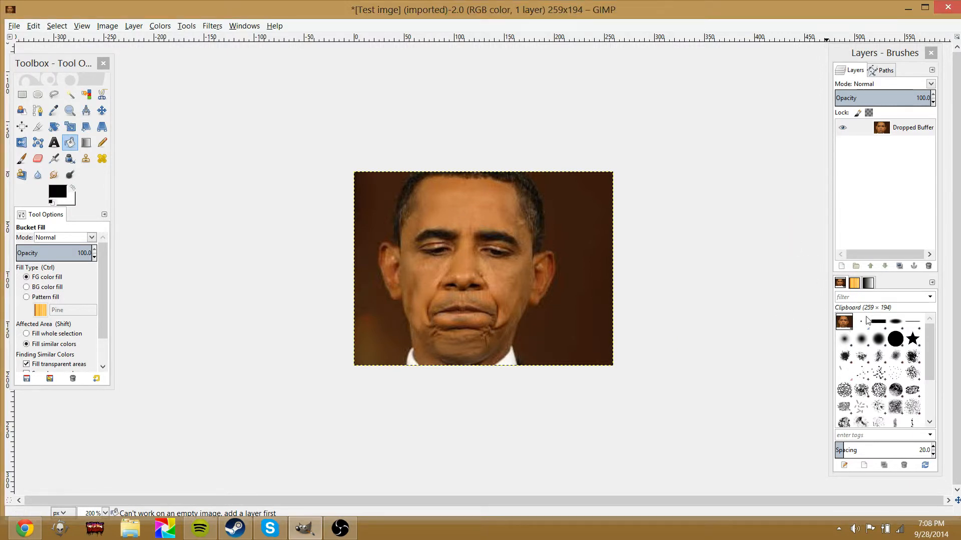
Paint strokes across the face and forehead with the Paintbrush using the Clipboard brush
click(841, 319)
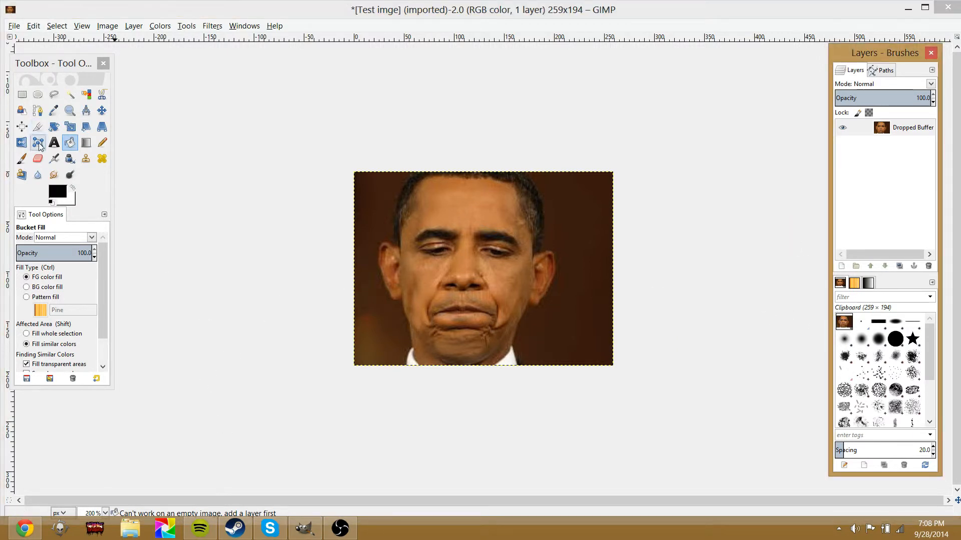
click(21, 159)
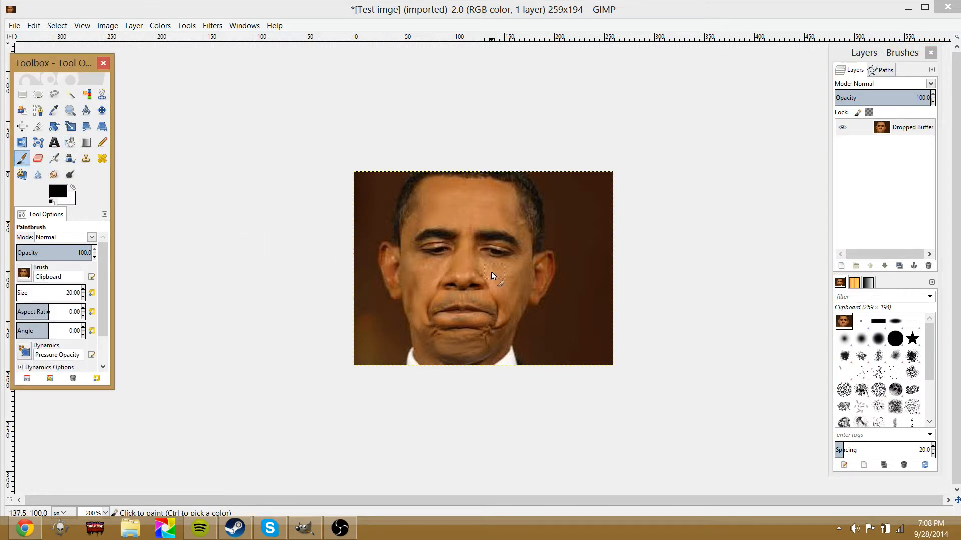
drag(429, 236, 457, 264)
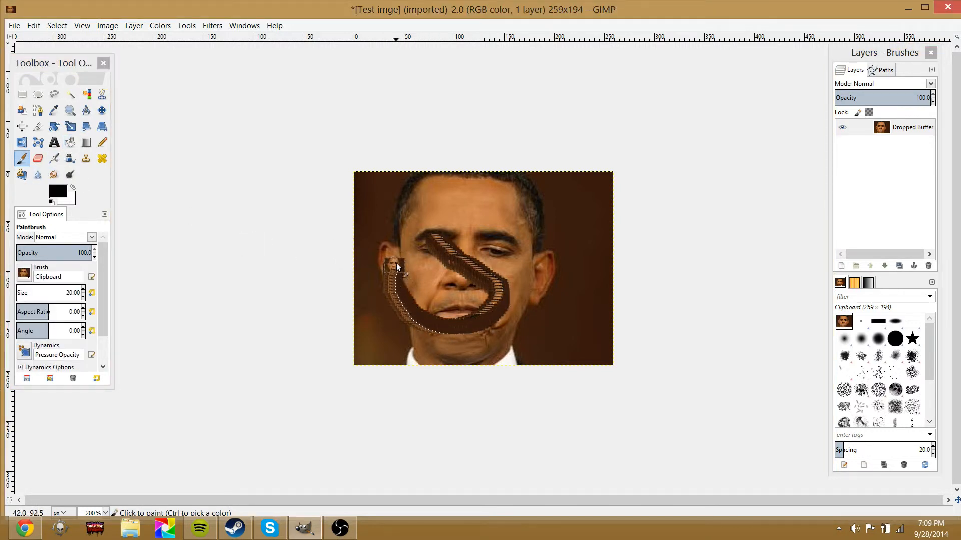
scroll(481, 273, up, 2)
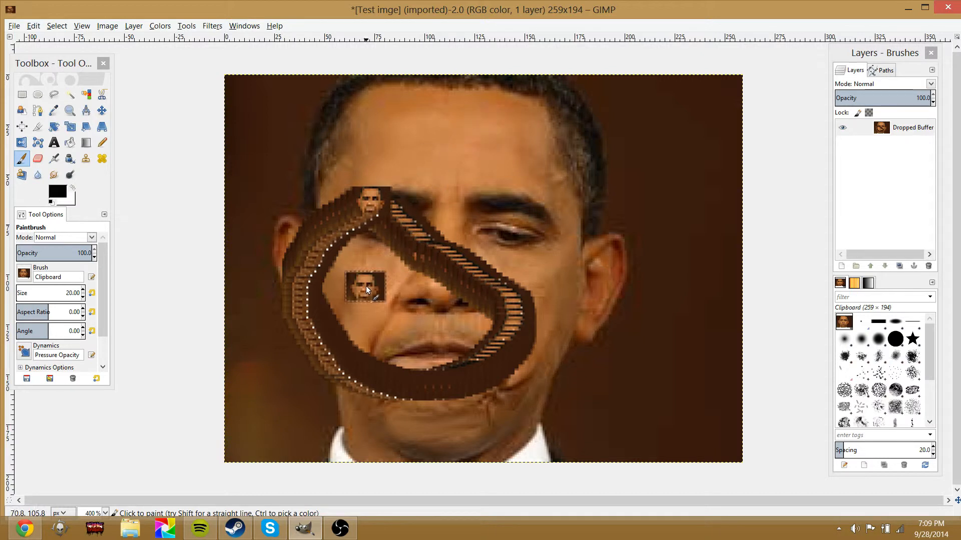
drag(409, 343, 484, 372)
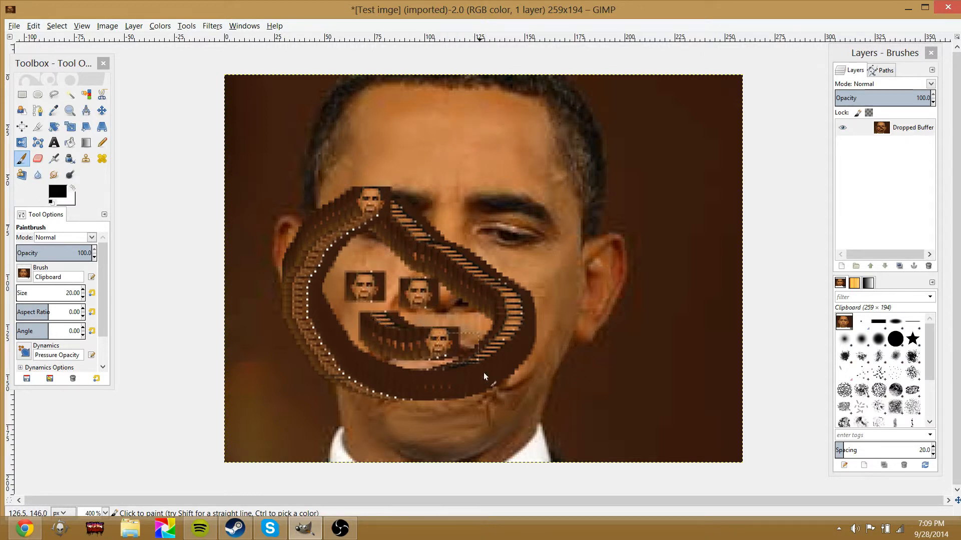
mouse_move(541, 130)
mouse_down()
mouse_move(609, 226)
mouse_move(659, 124)
mouse_up()
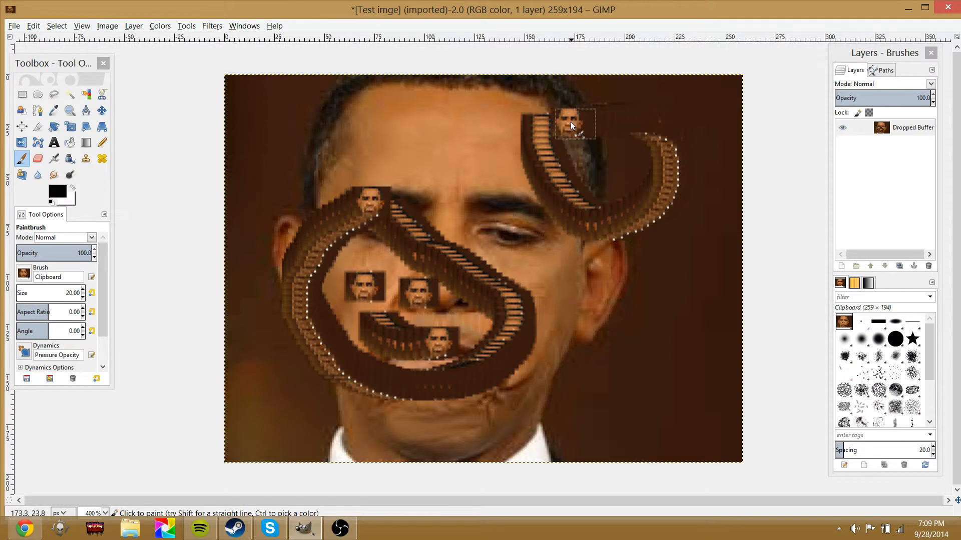
mouse_move(554, 140)
mouse_down()
mouse_move(593, 113)
mouse_move(637, 185)
mouse_move(628, 318)
mouse_move(59, 413)
mouse_move(212, 406)
mouse_move(371, 306)
mouse_move(674, 401)
mouse_move(959, 176)
mouse_move(366, 416)
mouse_move(694, 305)
mouse_move(245, 274)
mouse_move(356, 274)
mouse_move(341, 303)
mouse_up()
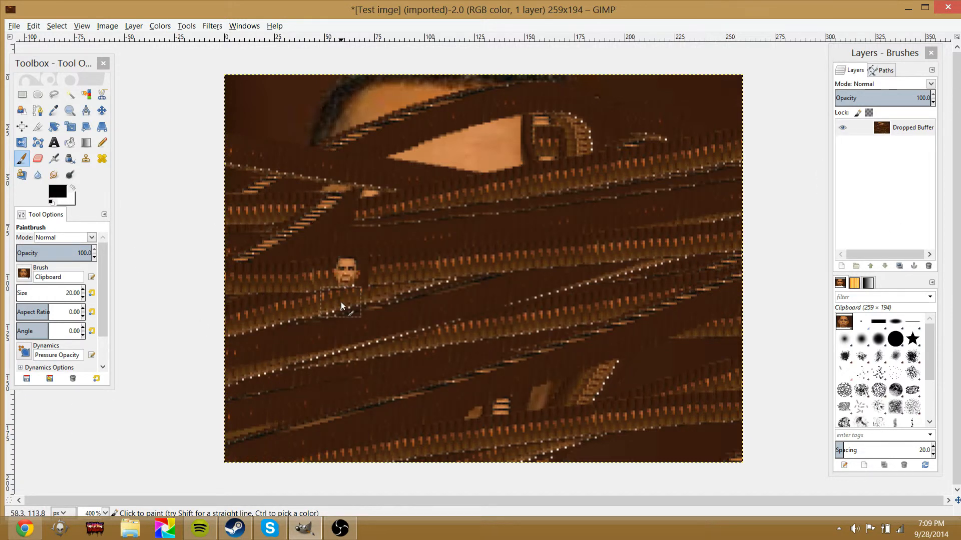
Draw a text box across the canvas with the Text tool and set its font to From Cartoon Blocks
click(53, 143)
drag(257, 106, 708, 427)
drag(249, 440, 235, 446)
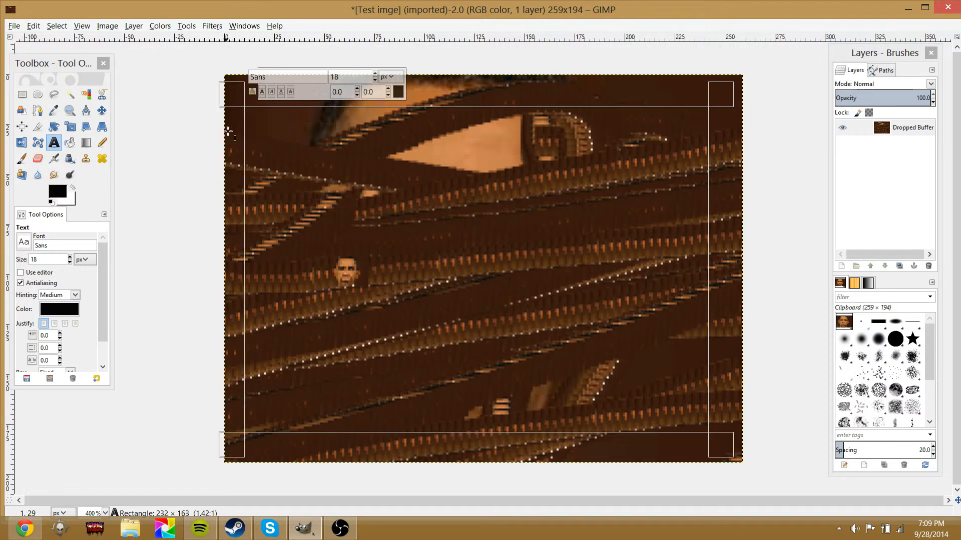
drag(238, 98, 238, 84)
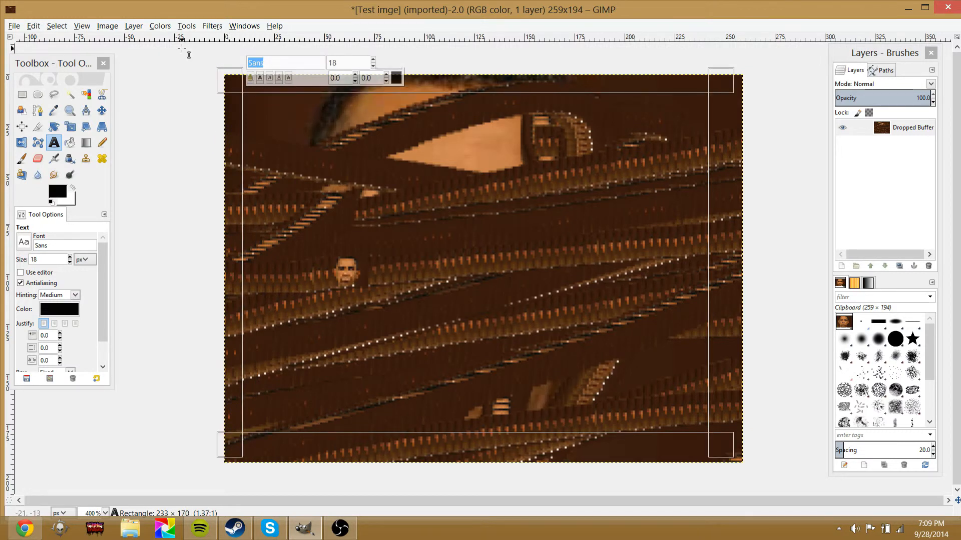
key(BackSpace)
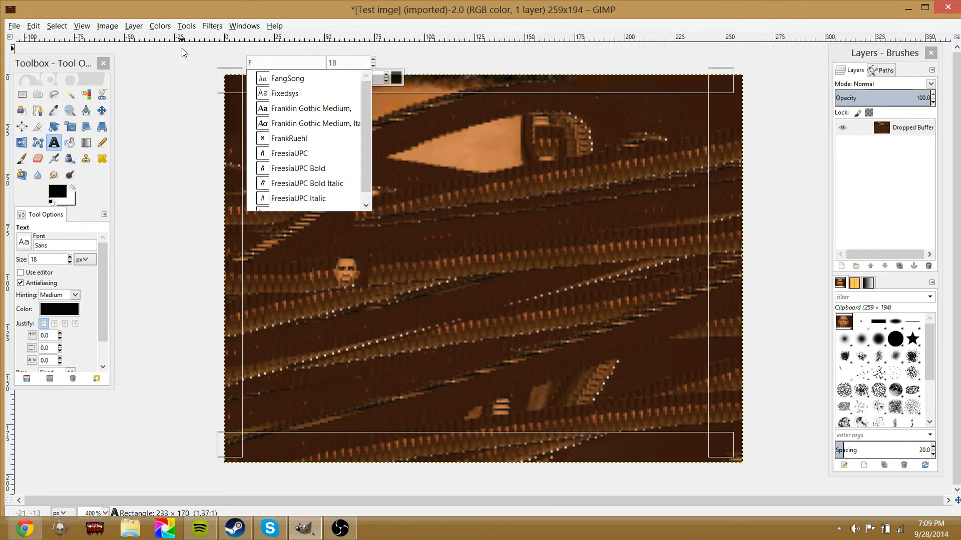
scroll(301, 198, down, 1)
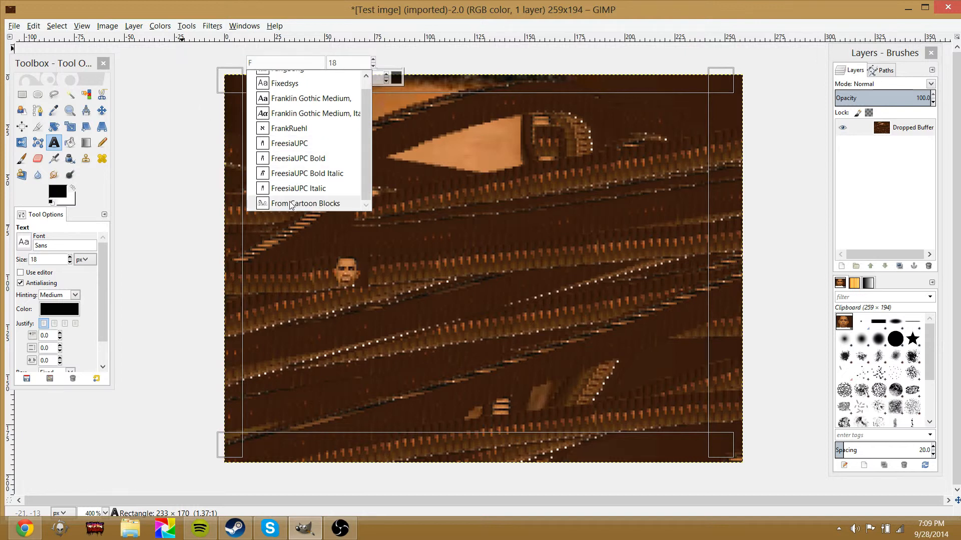
click(300, 202)
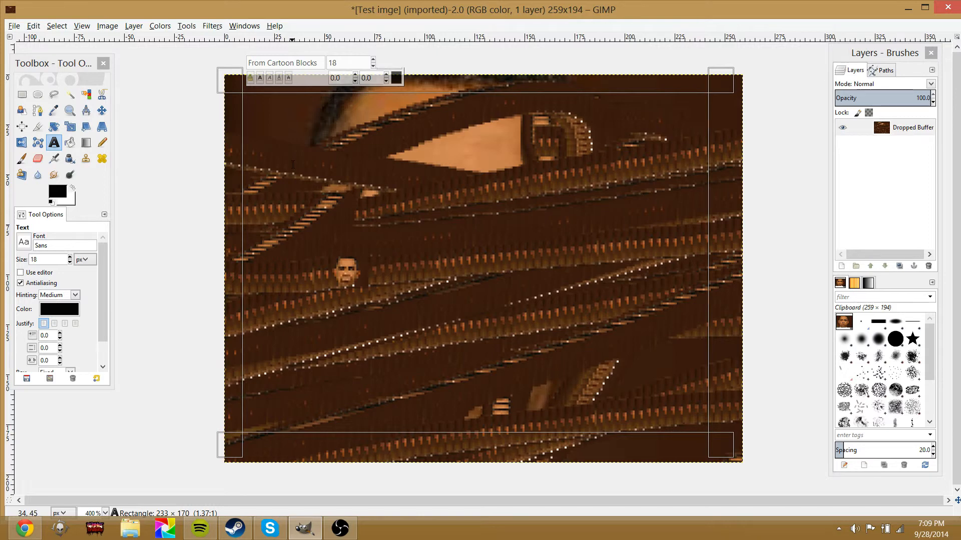
Set the text colour to orange ff8a00
click(396, 78)
drag(115, 99, 129, 92)
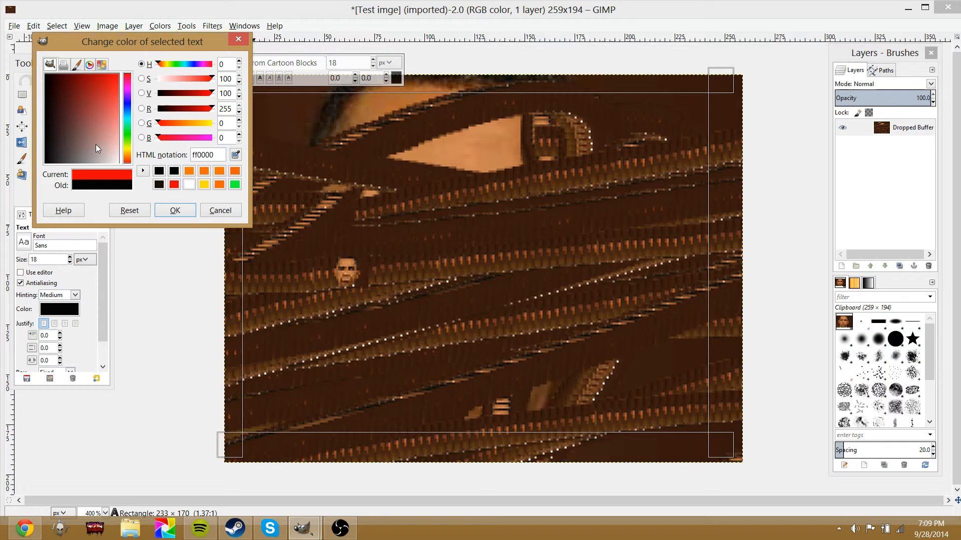
click(128, 156)
drag(127, 153, 125, 156)
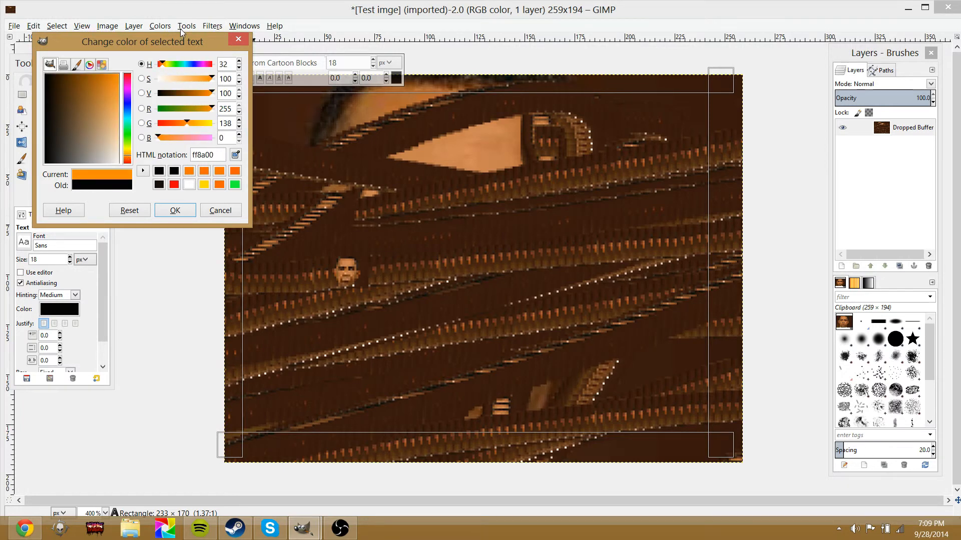
click(173, 209)
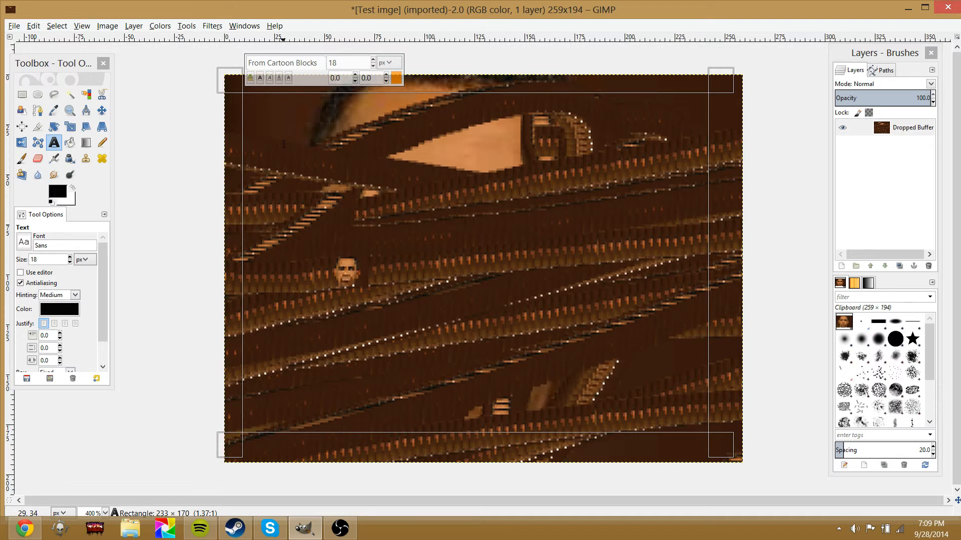
Type sample text fgjnfdgjkfngjk into the text box and delete it
text(fgjnfdgjkfngjk)
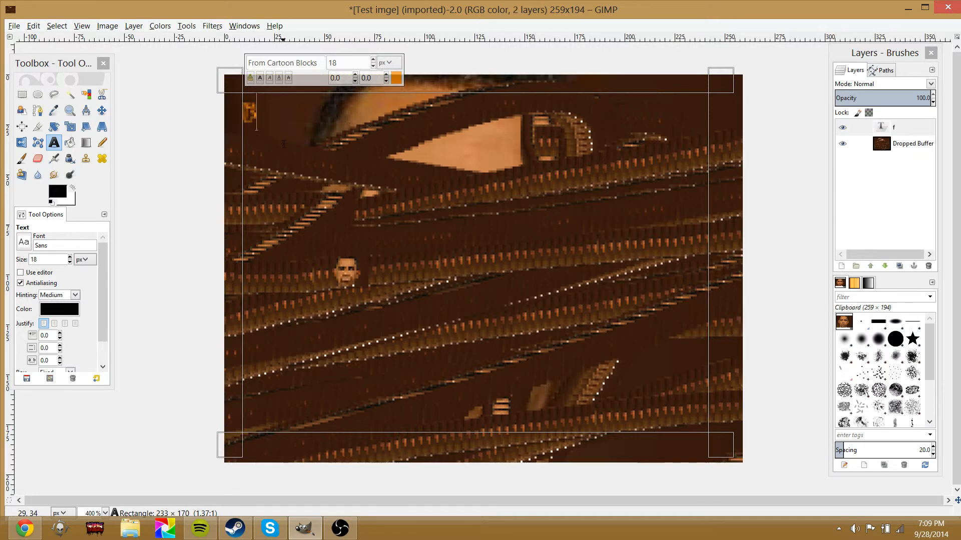
key(BackSpace)
key(BackSpace)
key(BackSpace)
key(BackSpace)
key(BackSpace)
key(BackSpace)
key(BackSpace)
key(BackSpace)
key(BackSpace)
key(BackSpace)
key(BackSpace)
key(BackSpace)
key(BackSpace)
key(BackSpace)
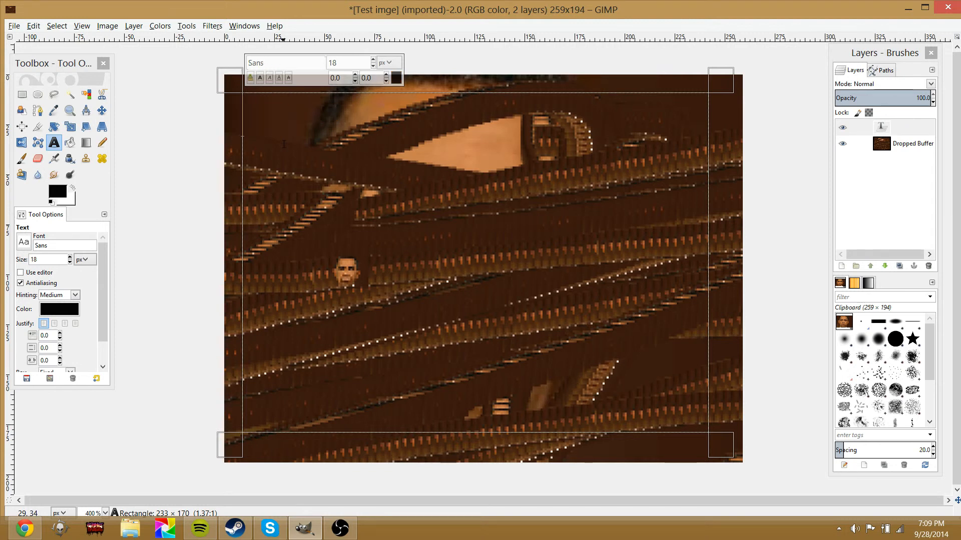
Set the text colour to orange ff8a00 again from the recent colours
click(396, 78)
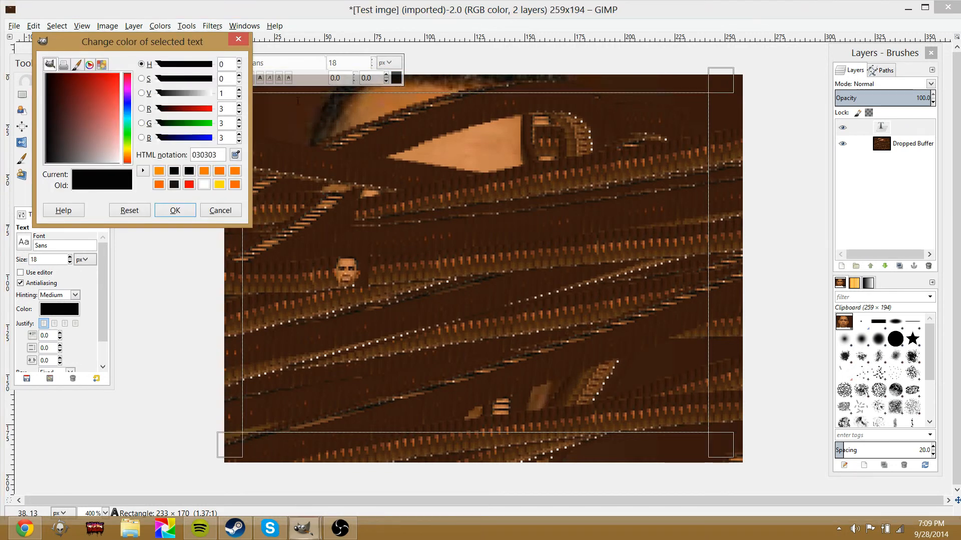
click(158, 171)
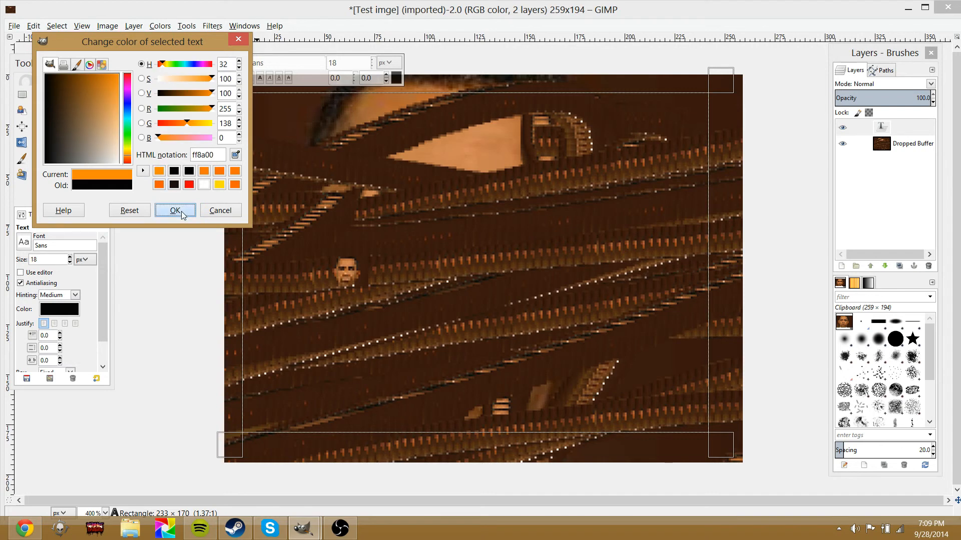
click(181, 211)
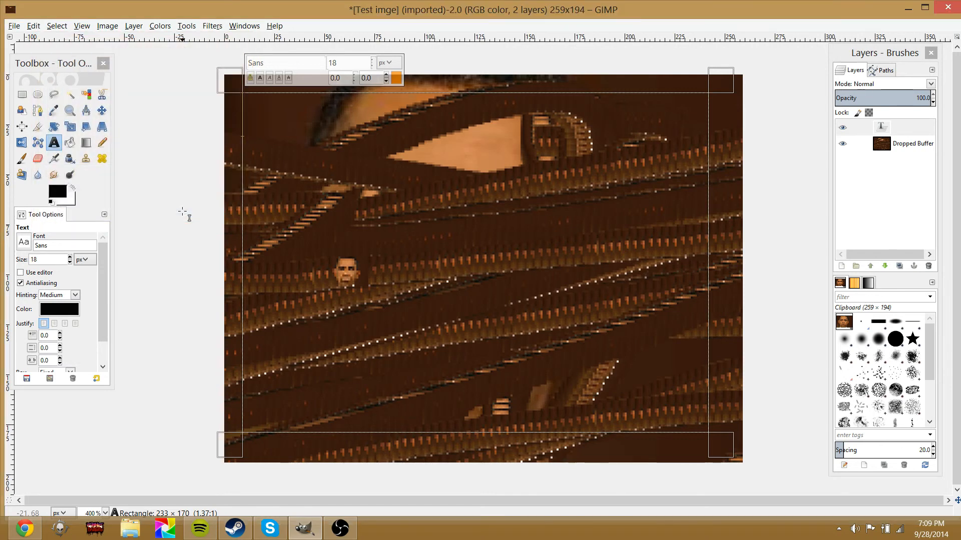